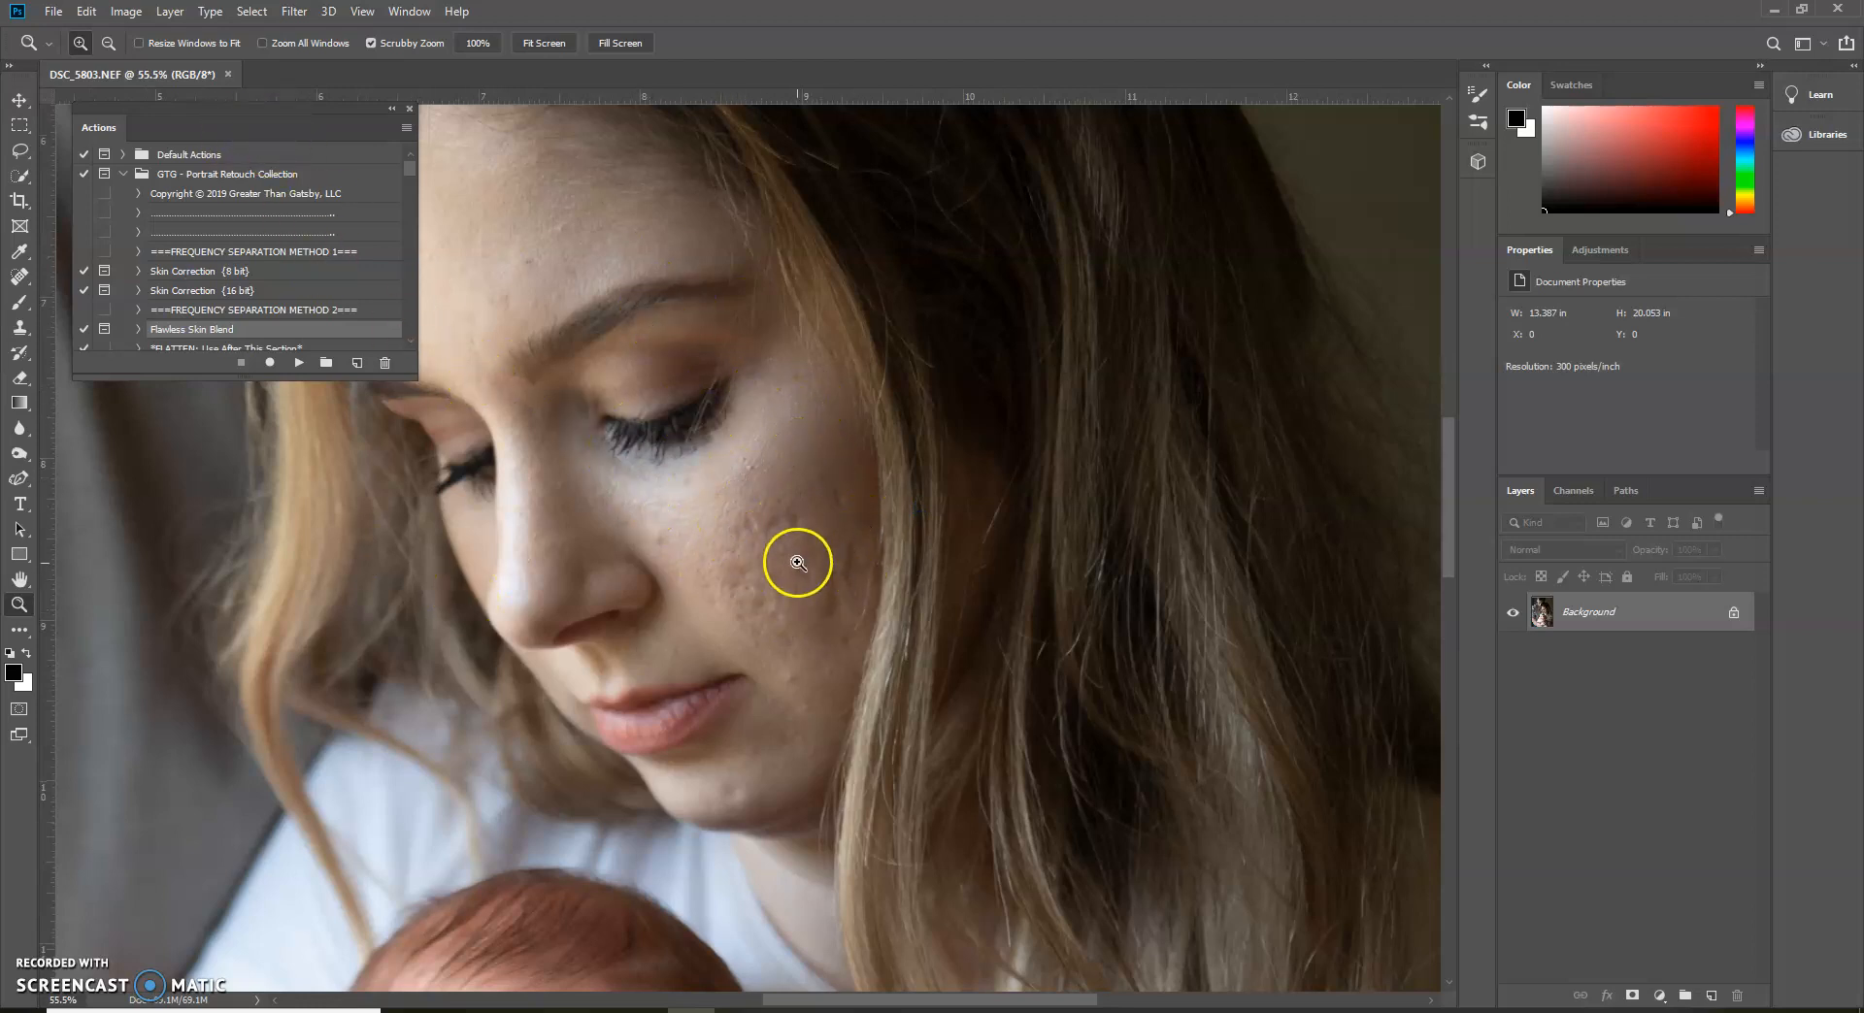
drag(802, 553, 733, 566)
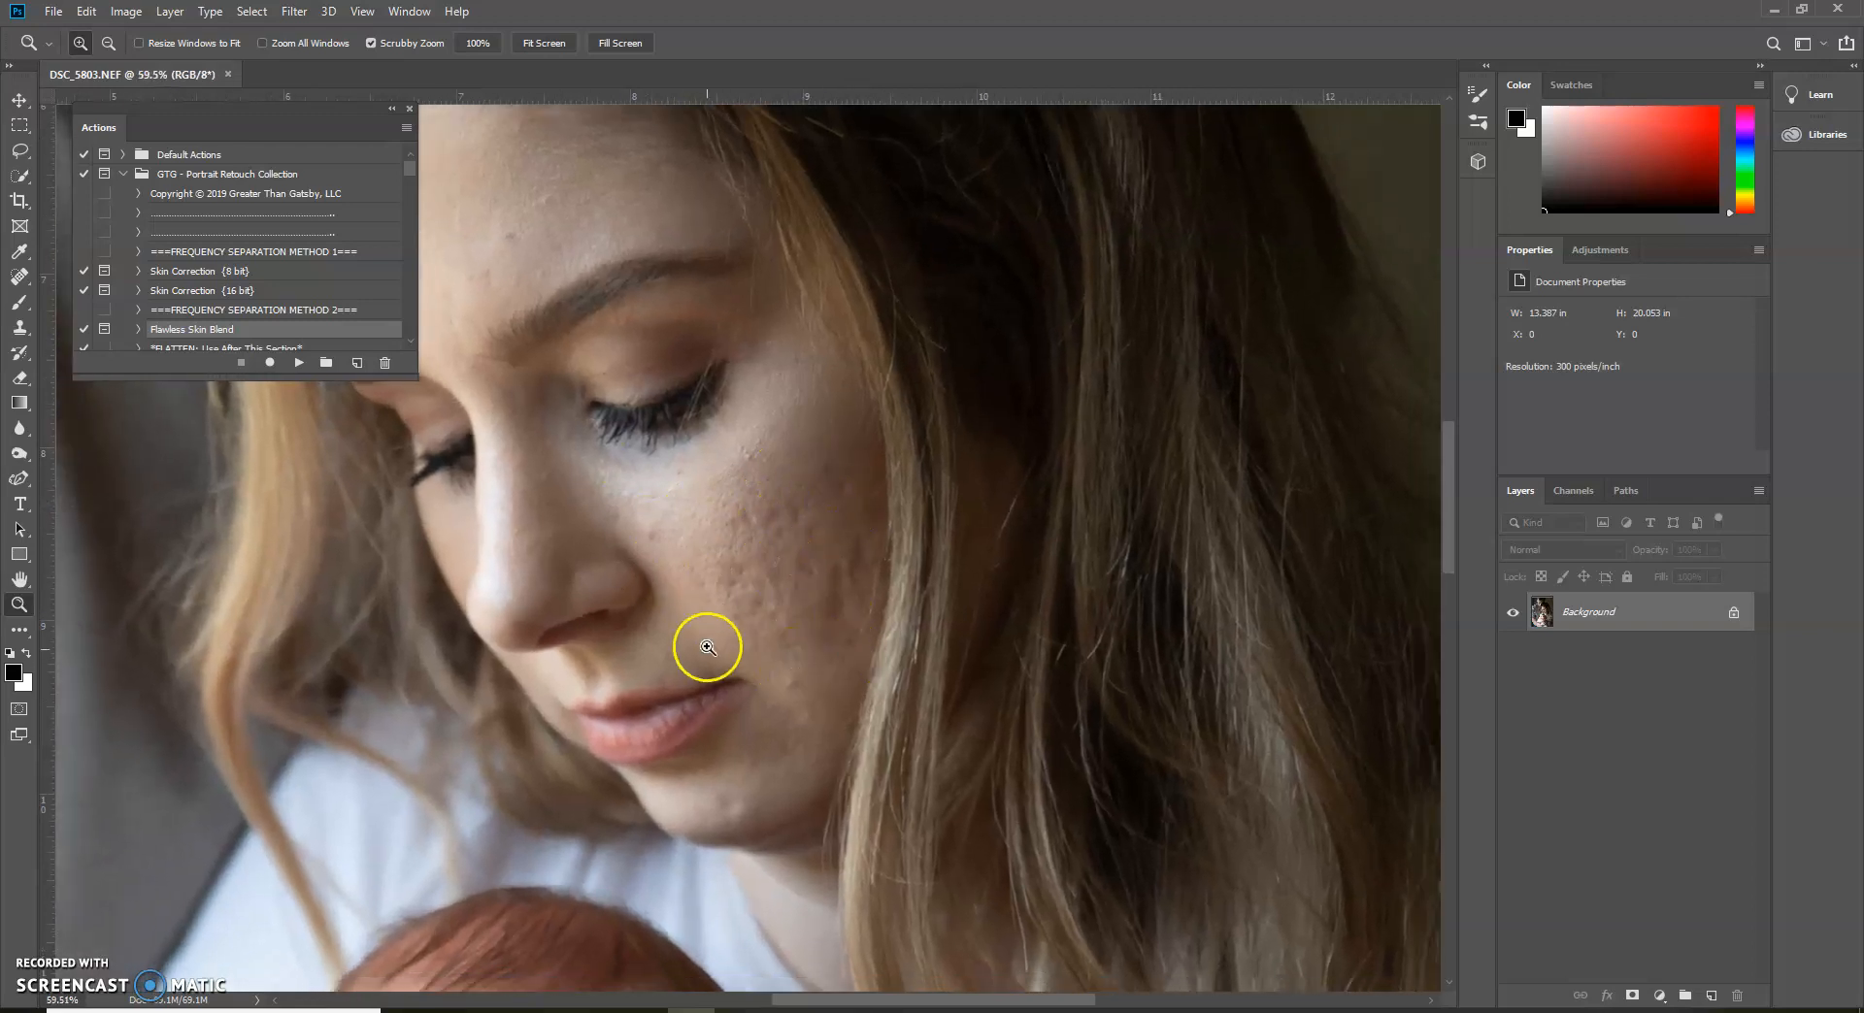
drag(723, 403, 473, 345)
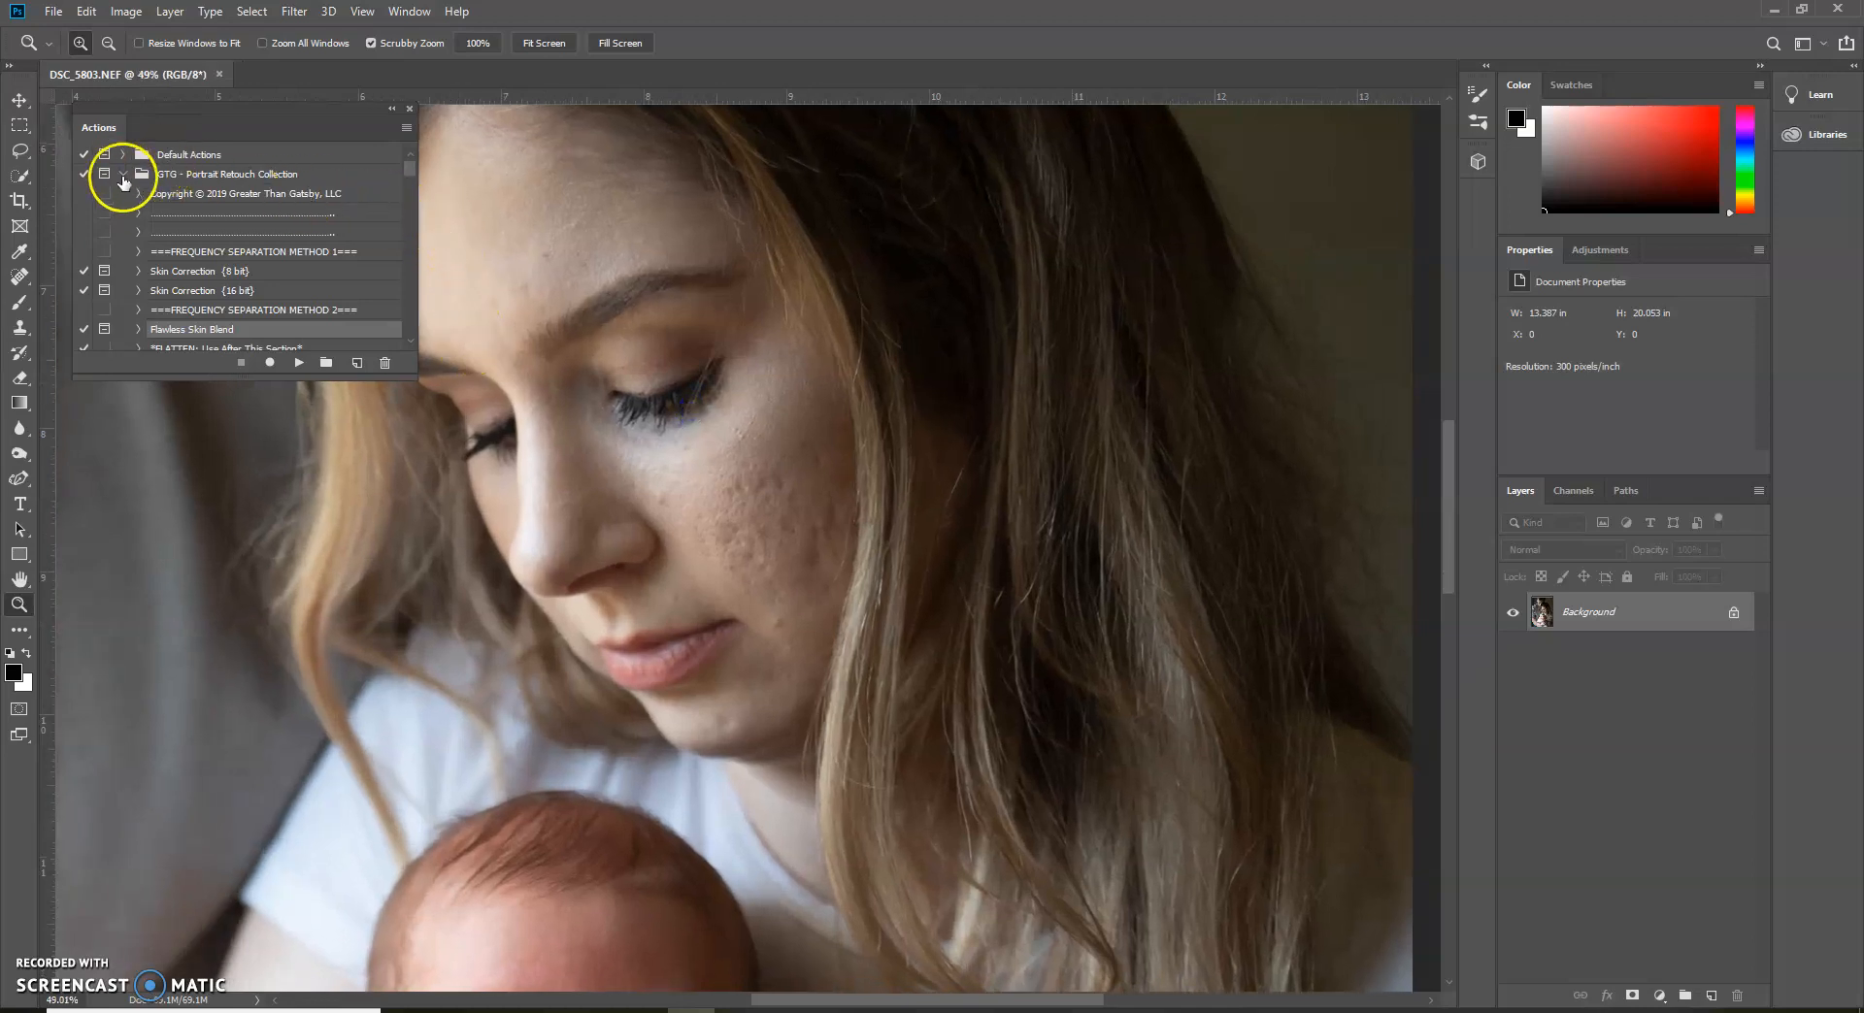
click(123, 175)
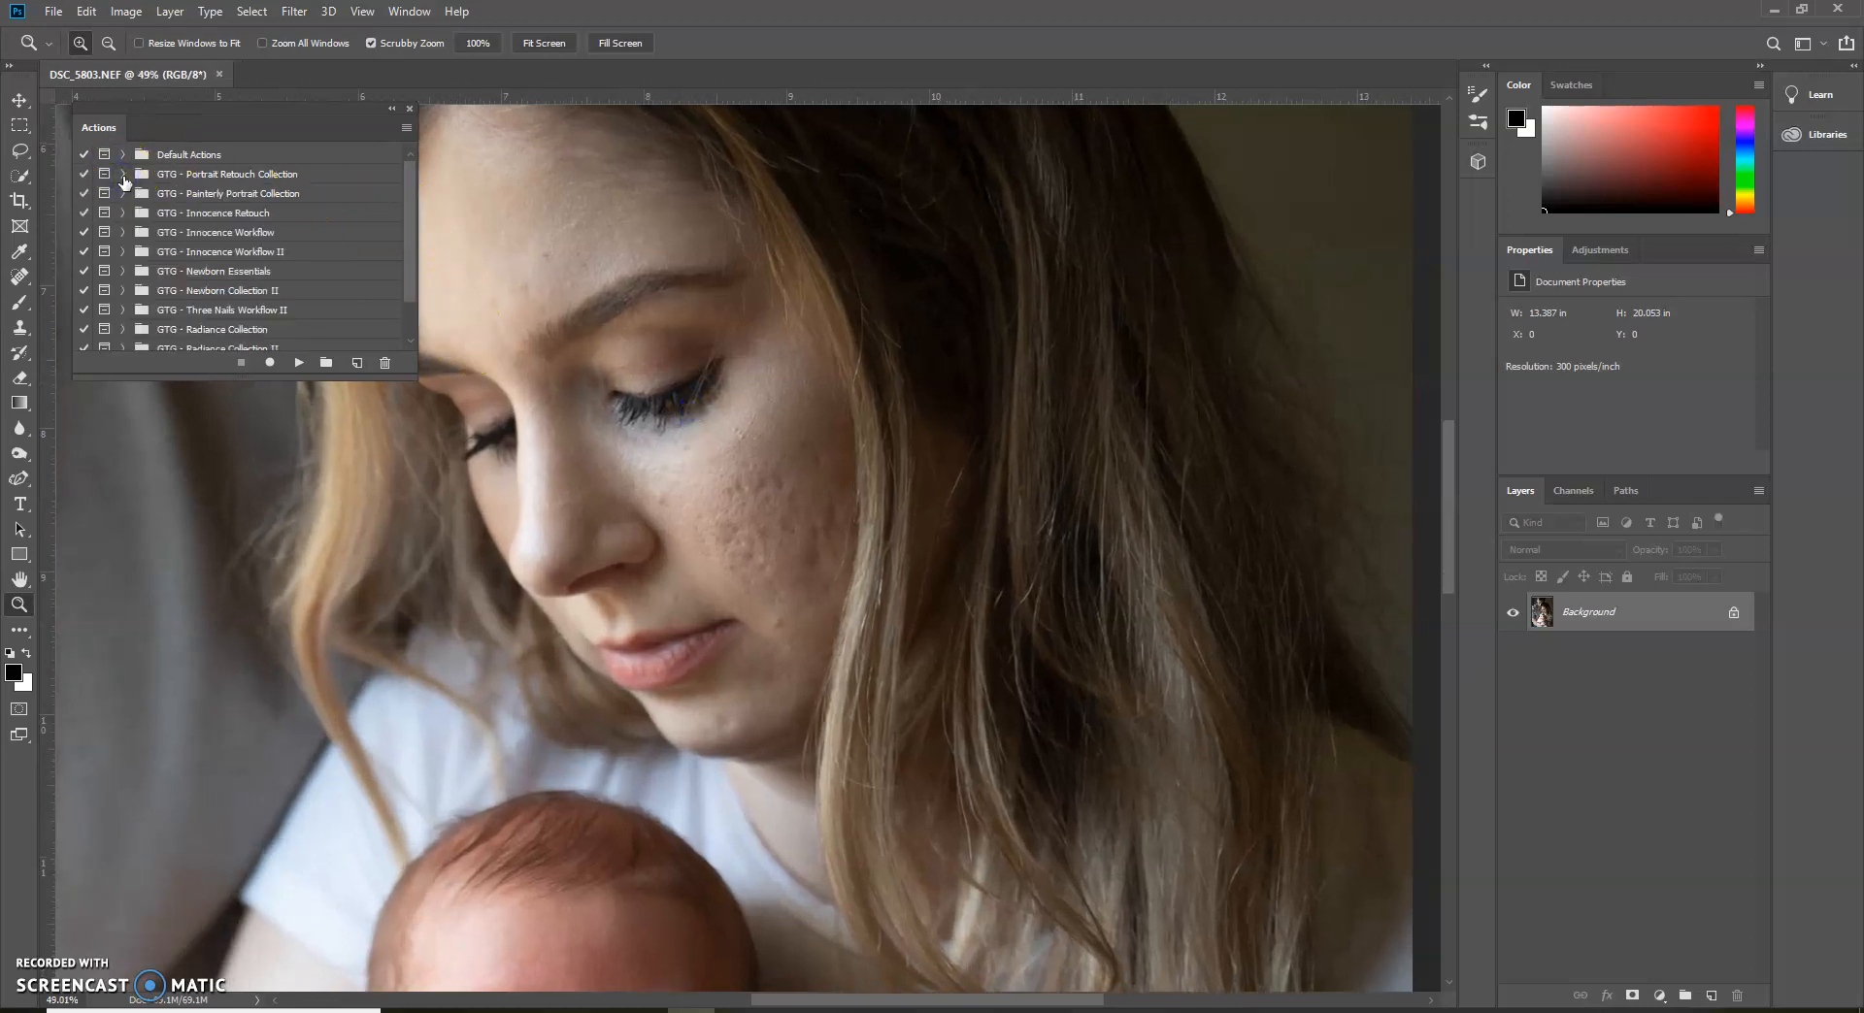
click(123, 175)
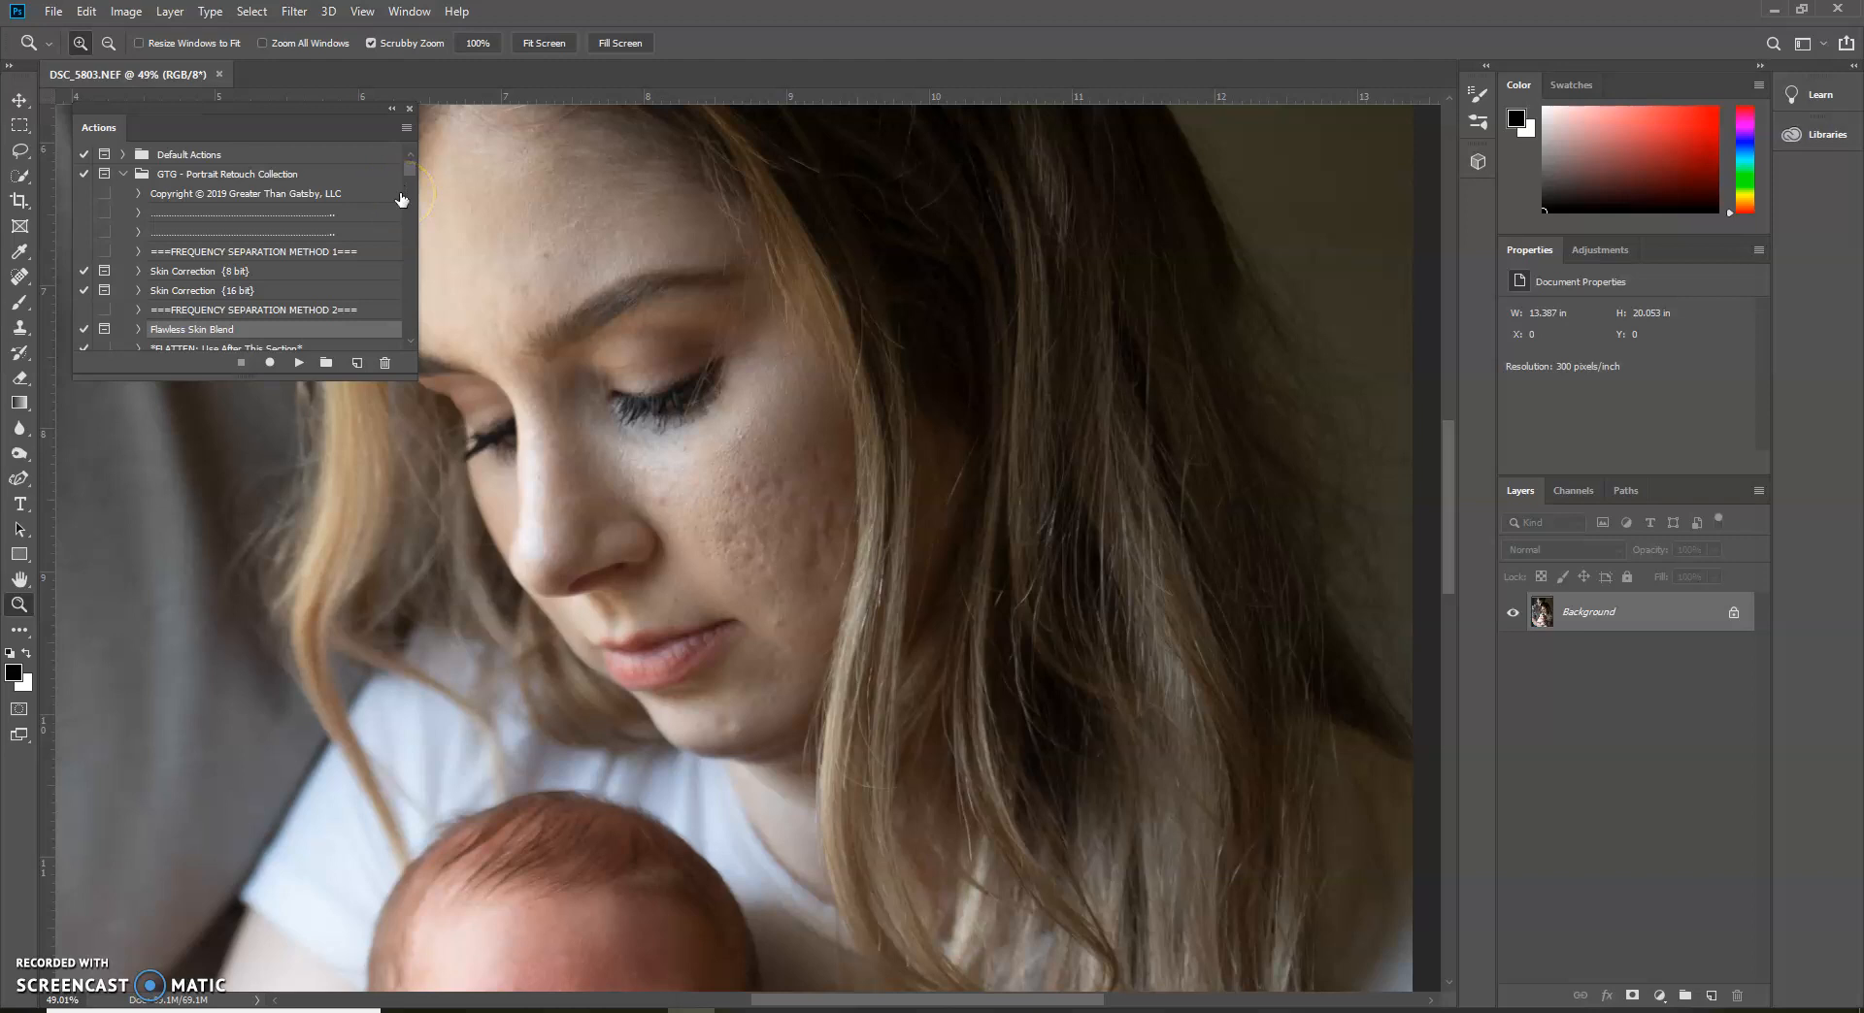
Confirm the Quick Mask options with the colour indicating Selected Areas in red at 34% opacity
click(18, 710)
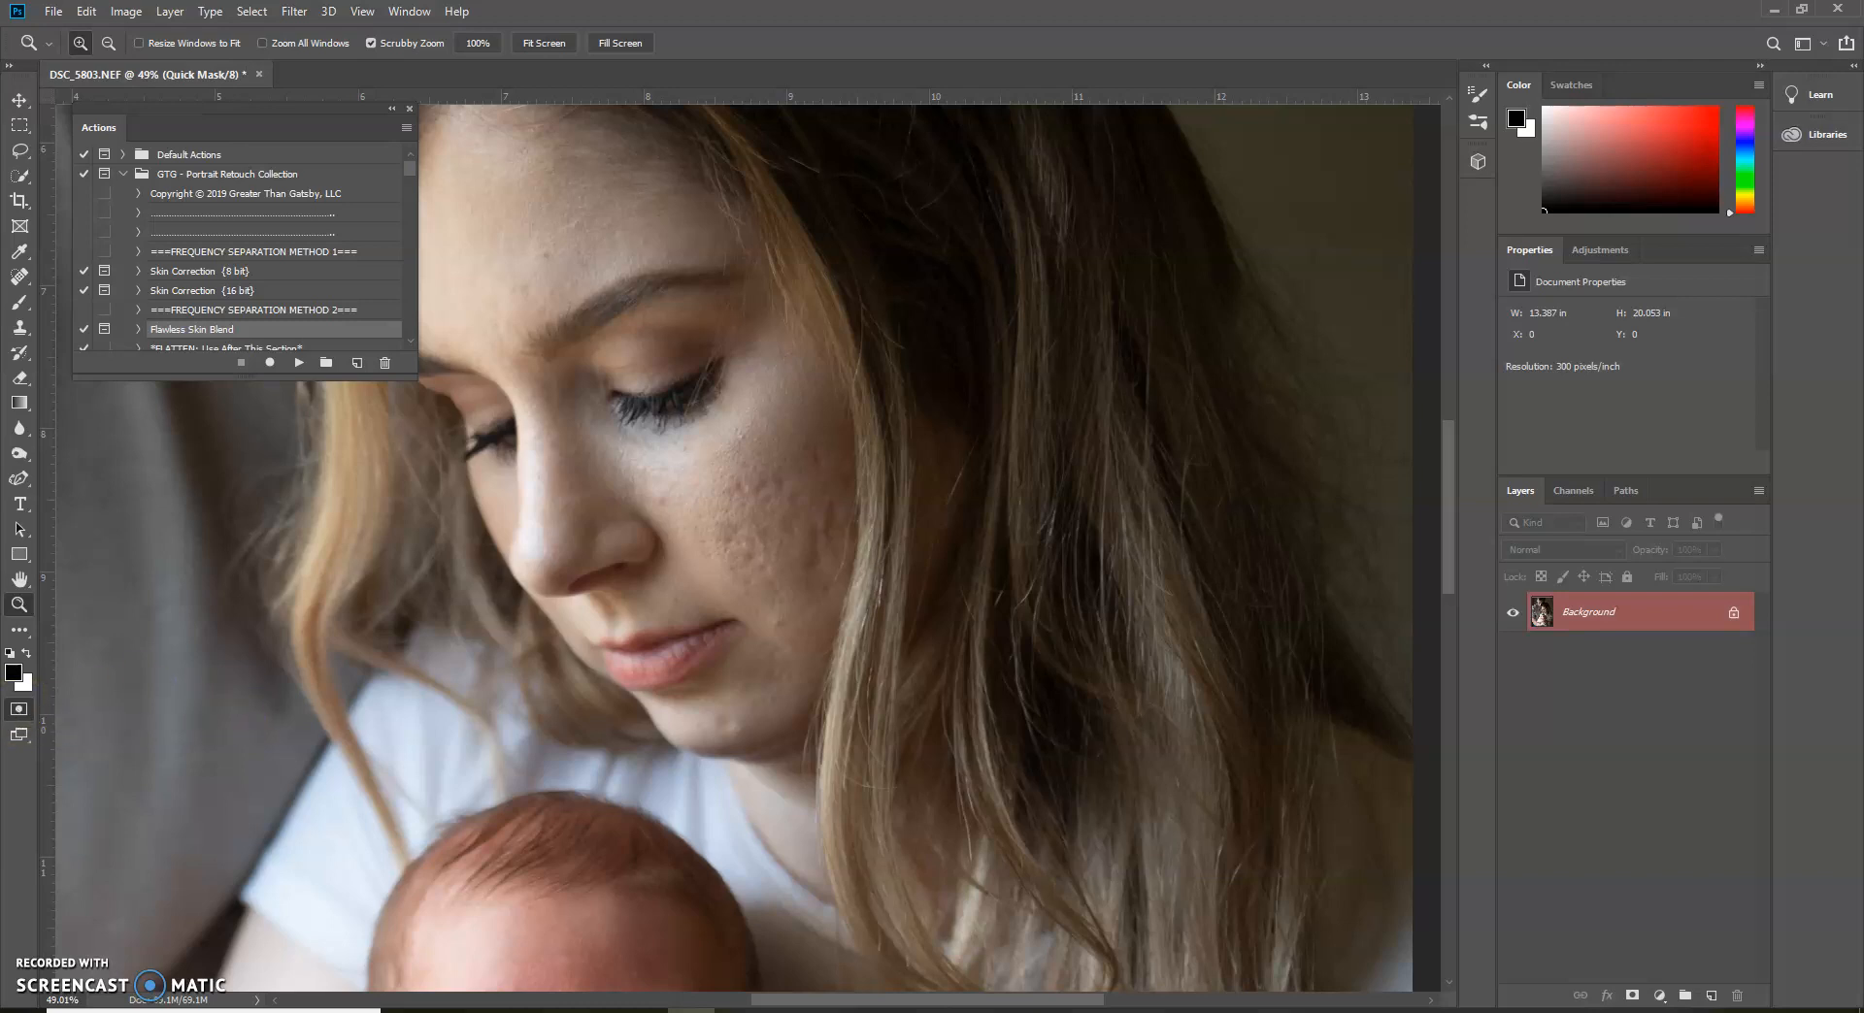
double_click(20, 711)
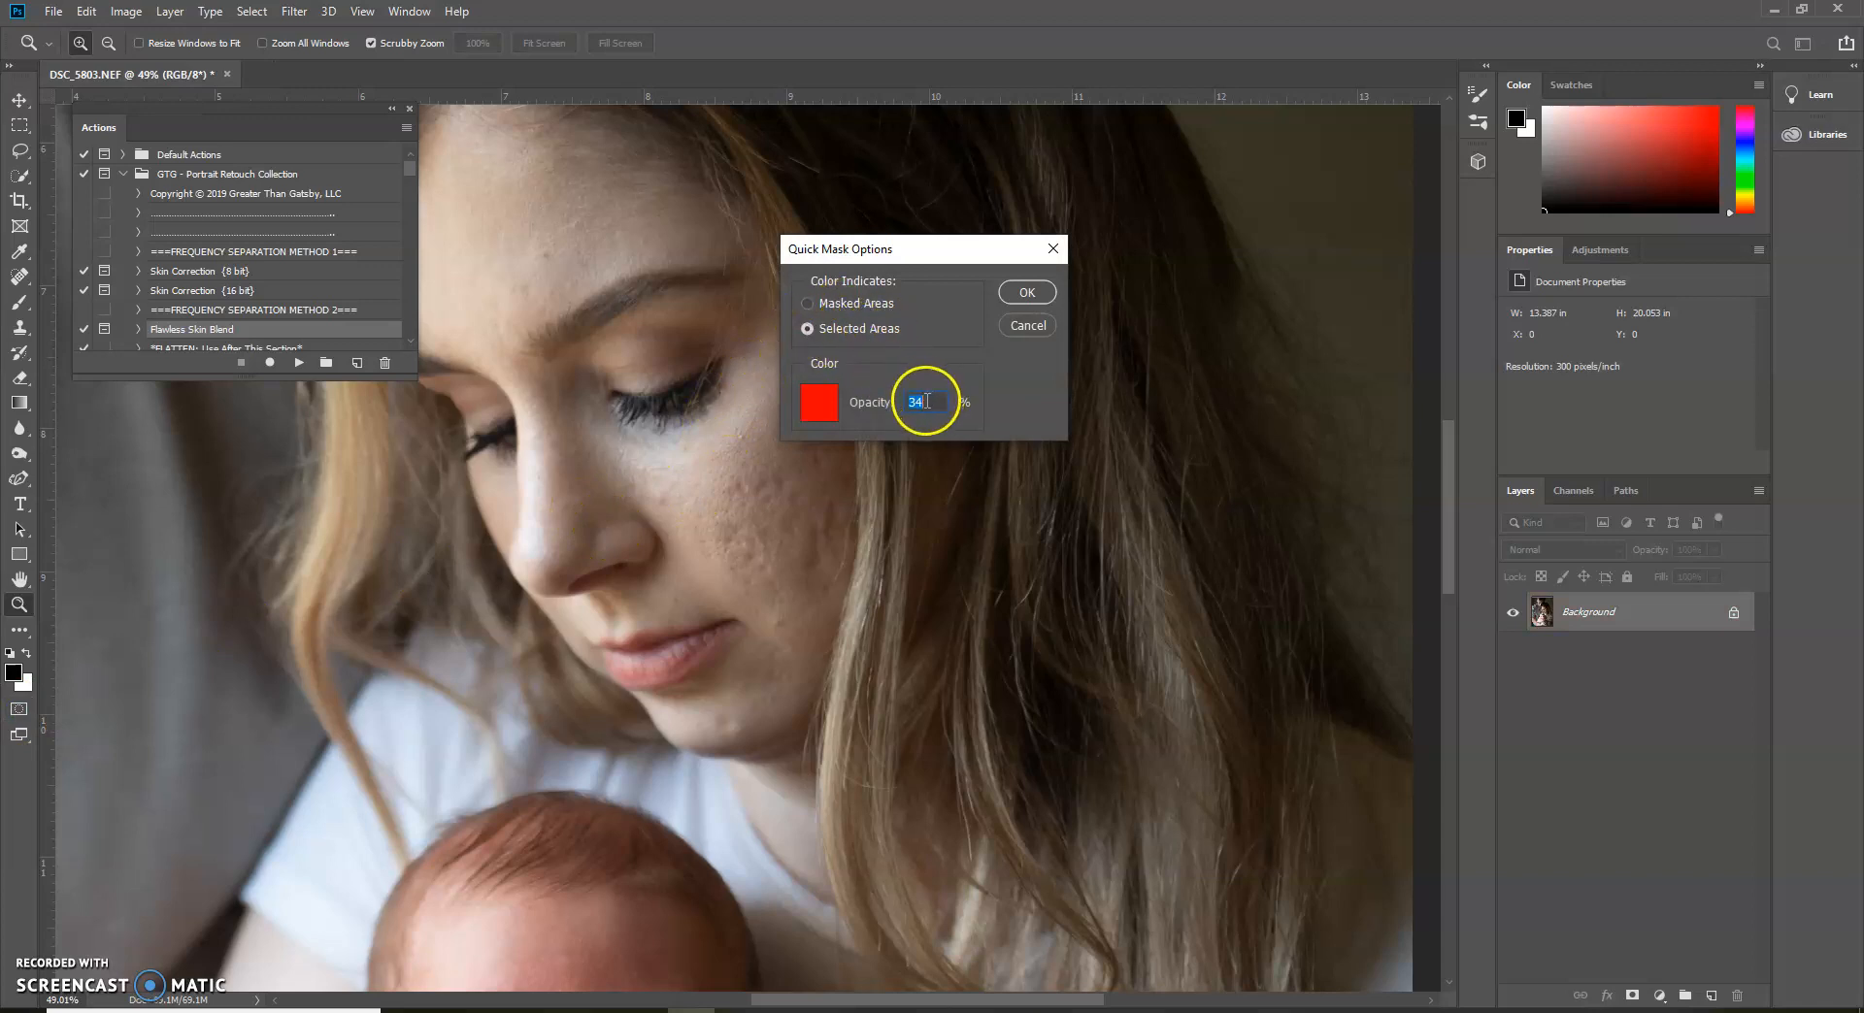
click(1023, 308)
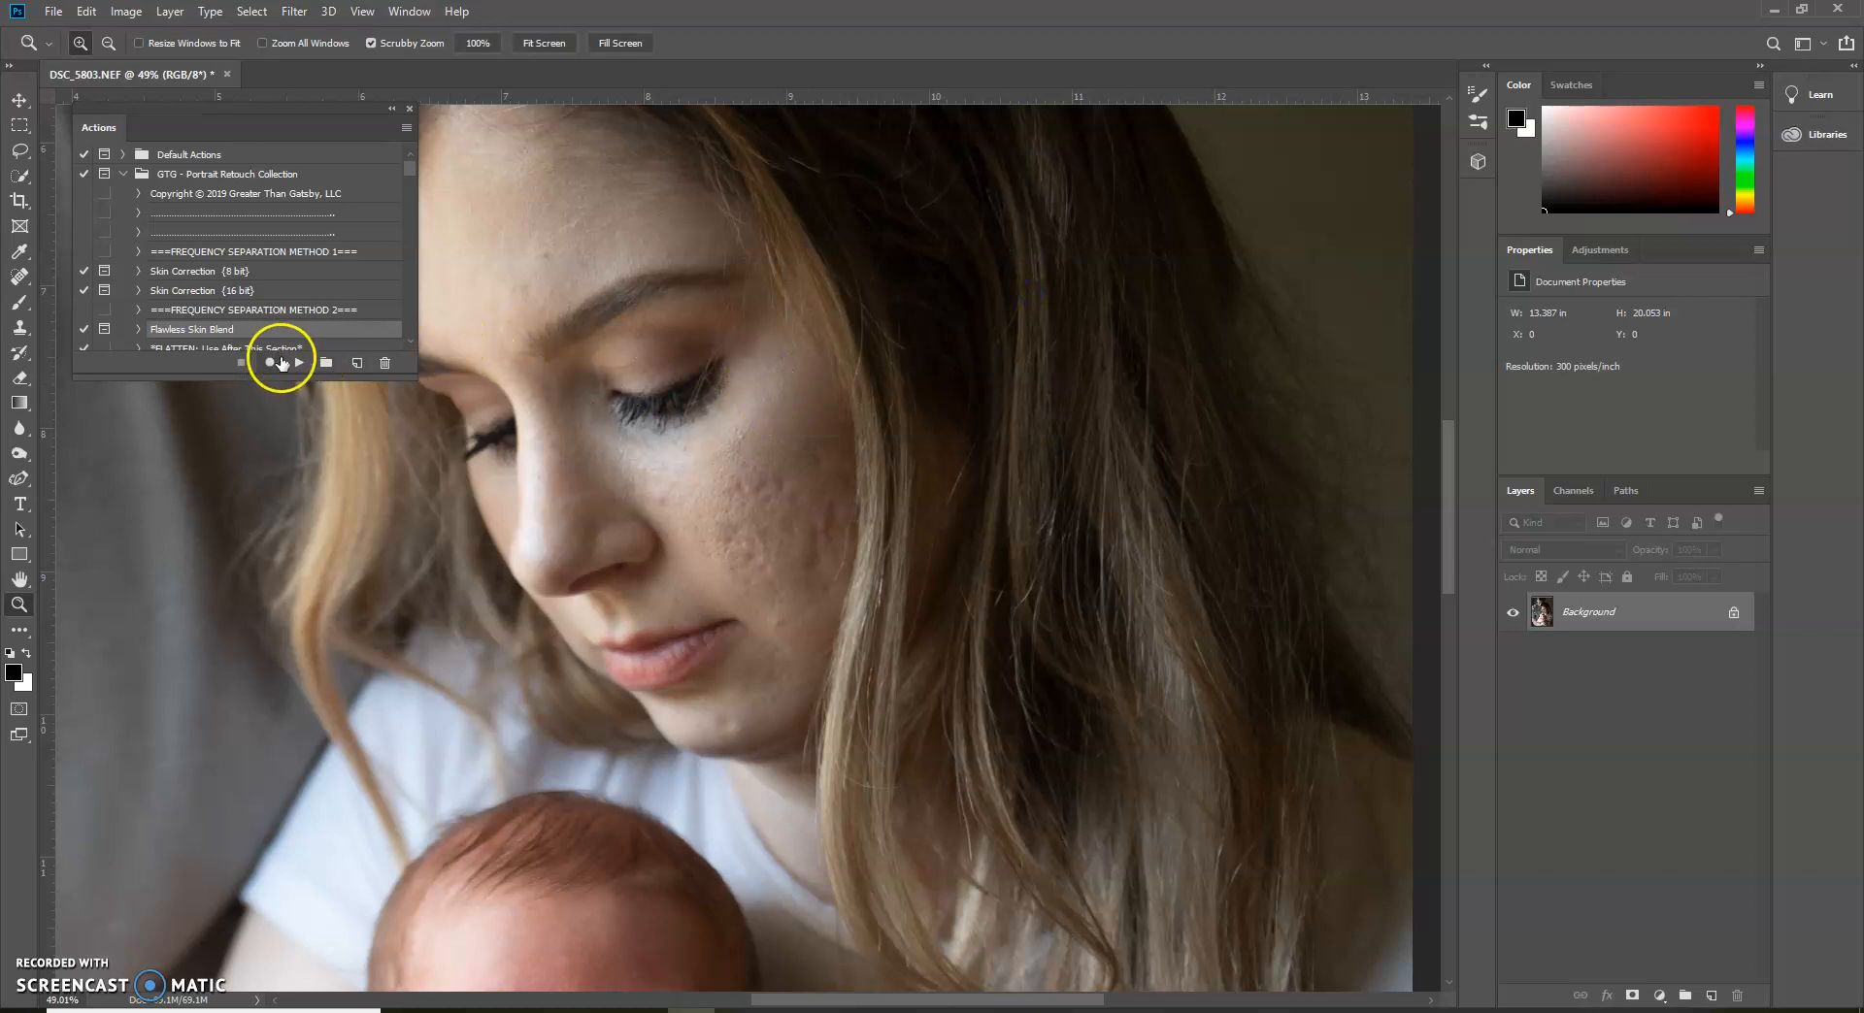
Run the Flawless Skin Blend action on the portrait, allowing it to flatten the image
click(300, 364)
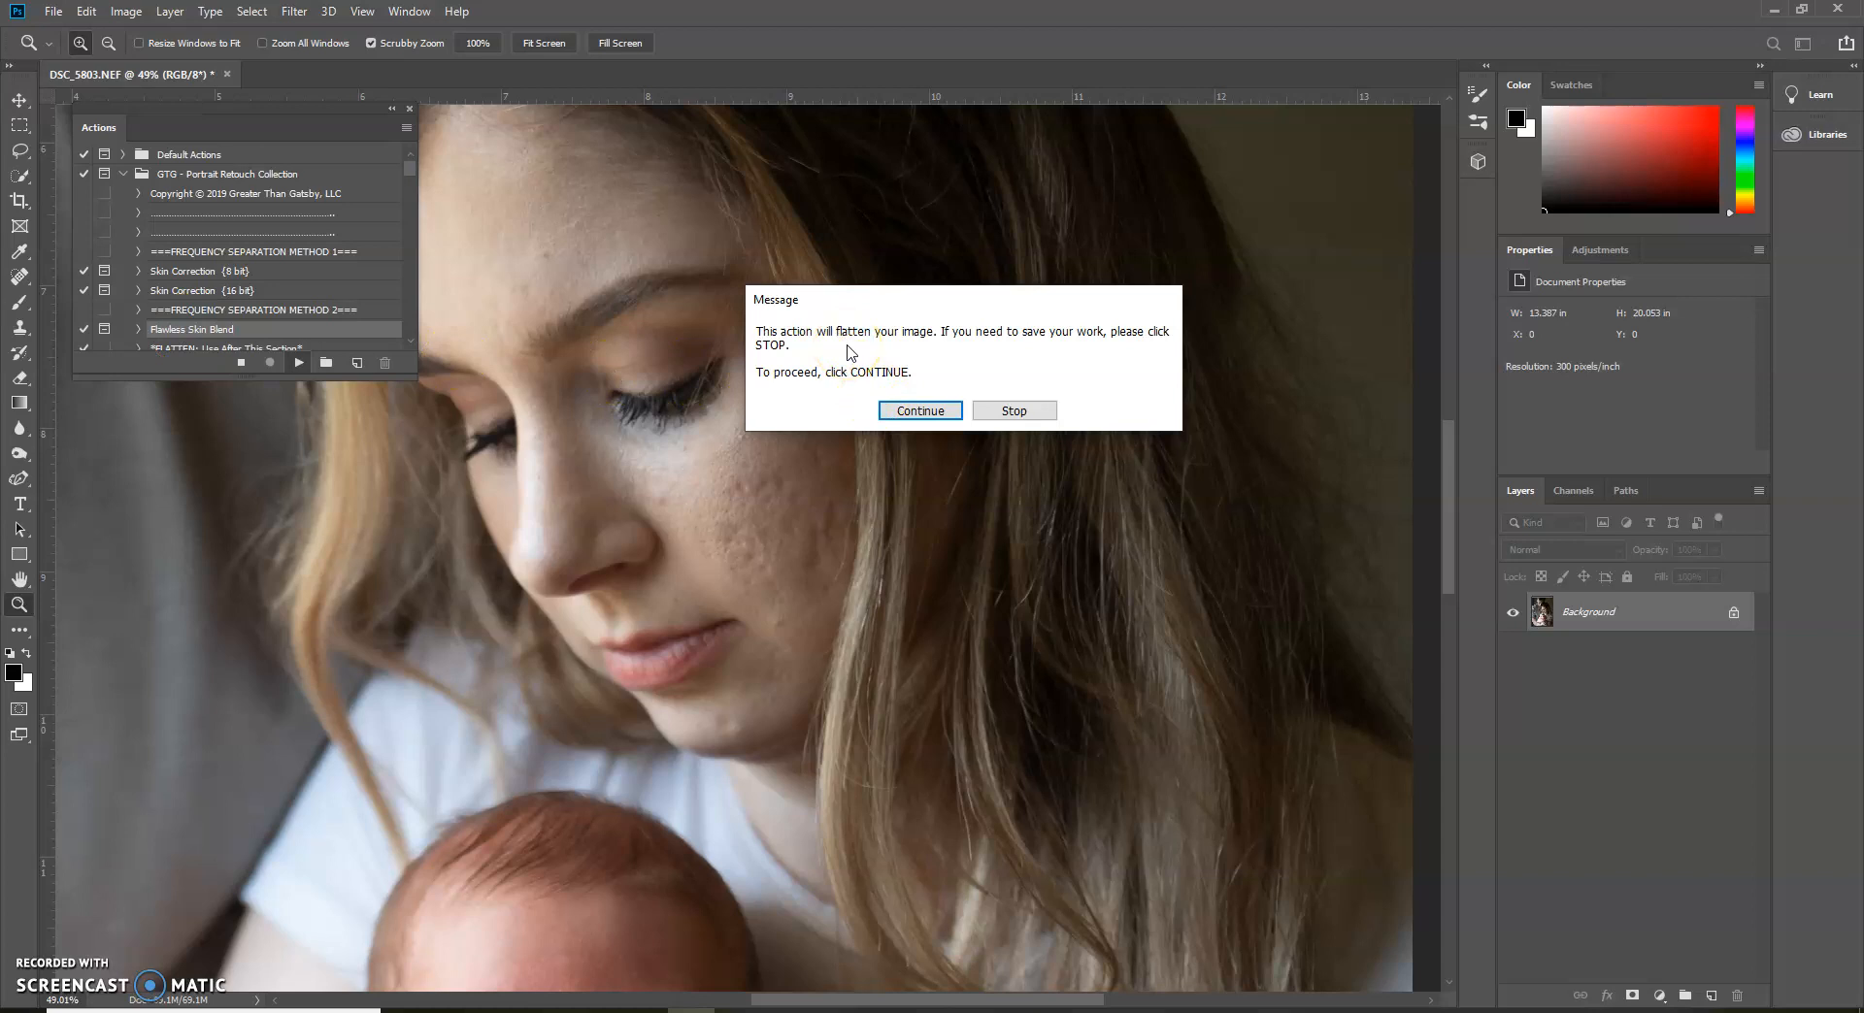
key(Return)
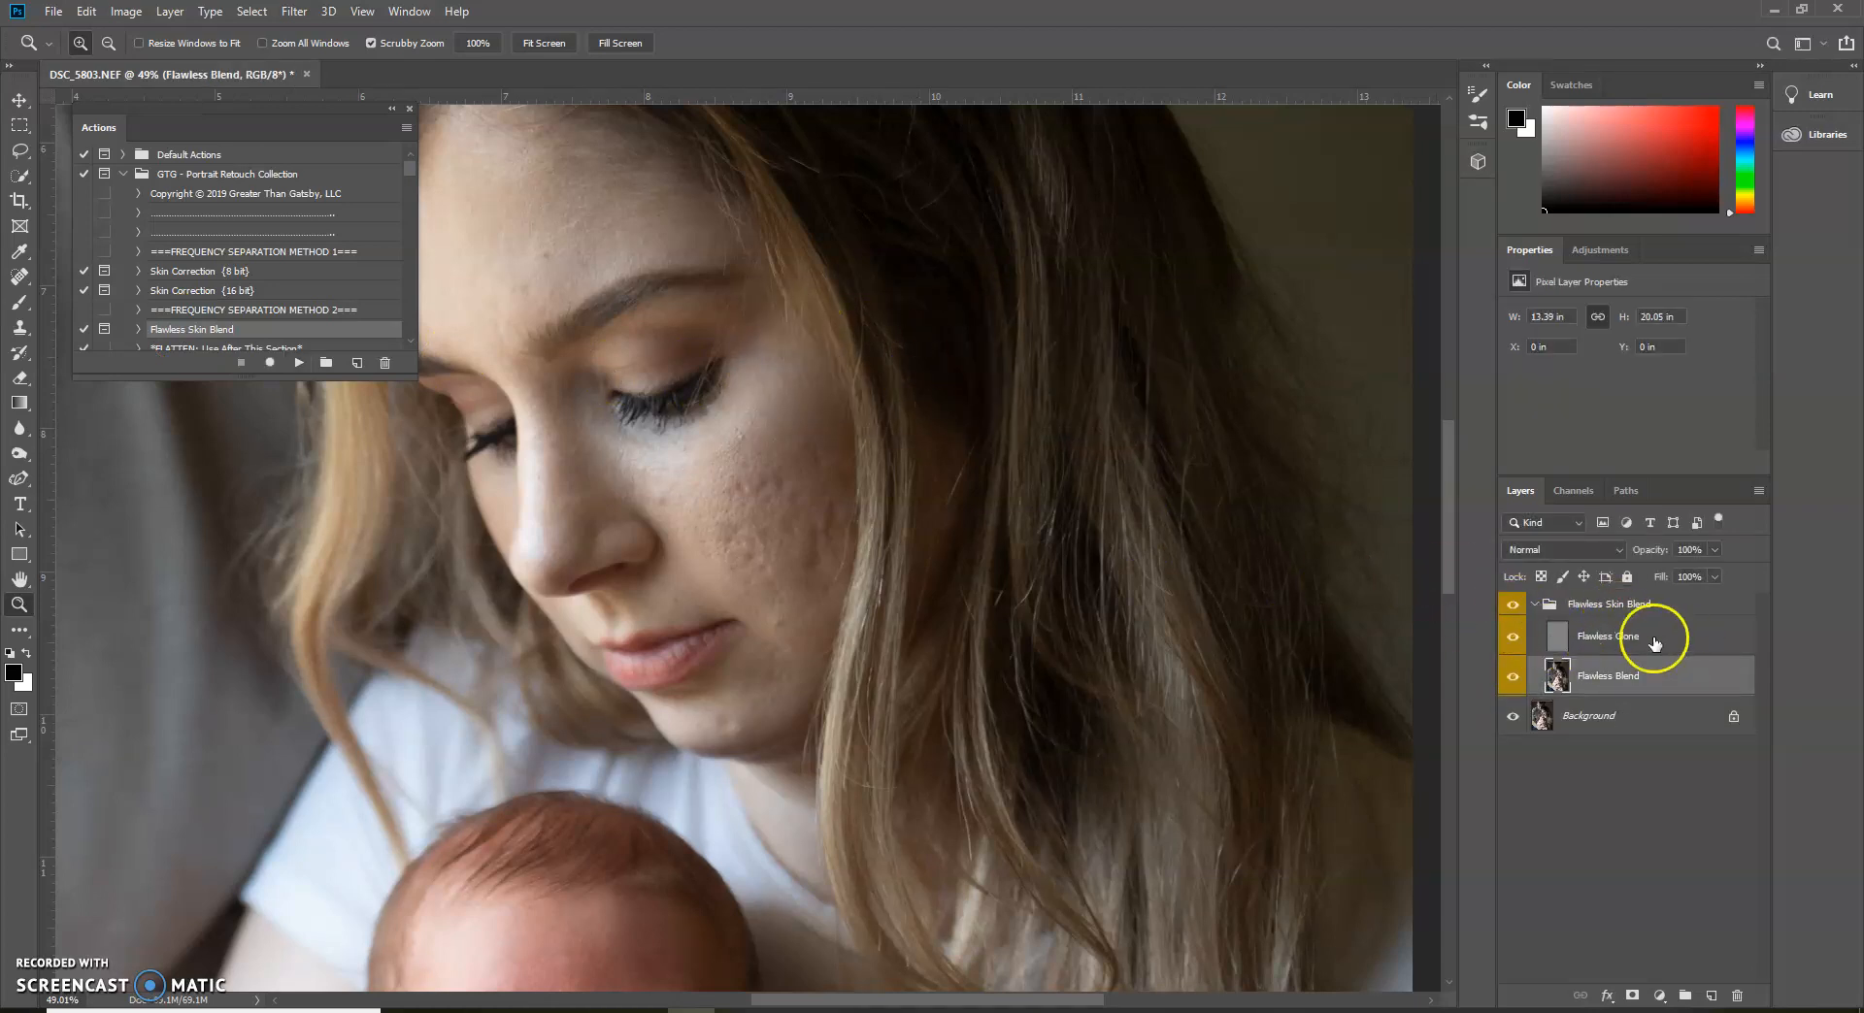
Clone clean skin texture over the cheek blemishes on the Flawless Clone layer with the Clone Stamp at 98% opacity
click(1557, 642)
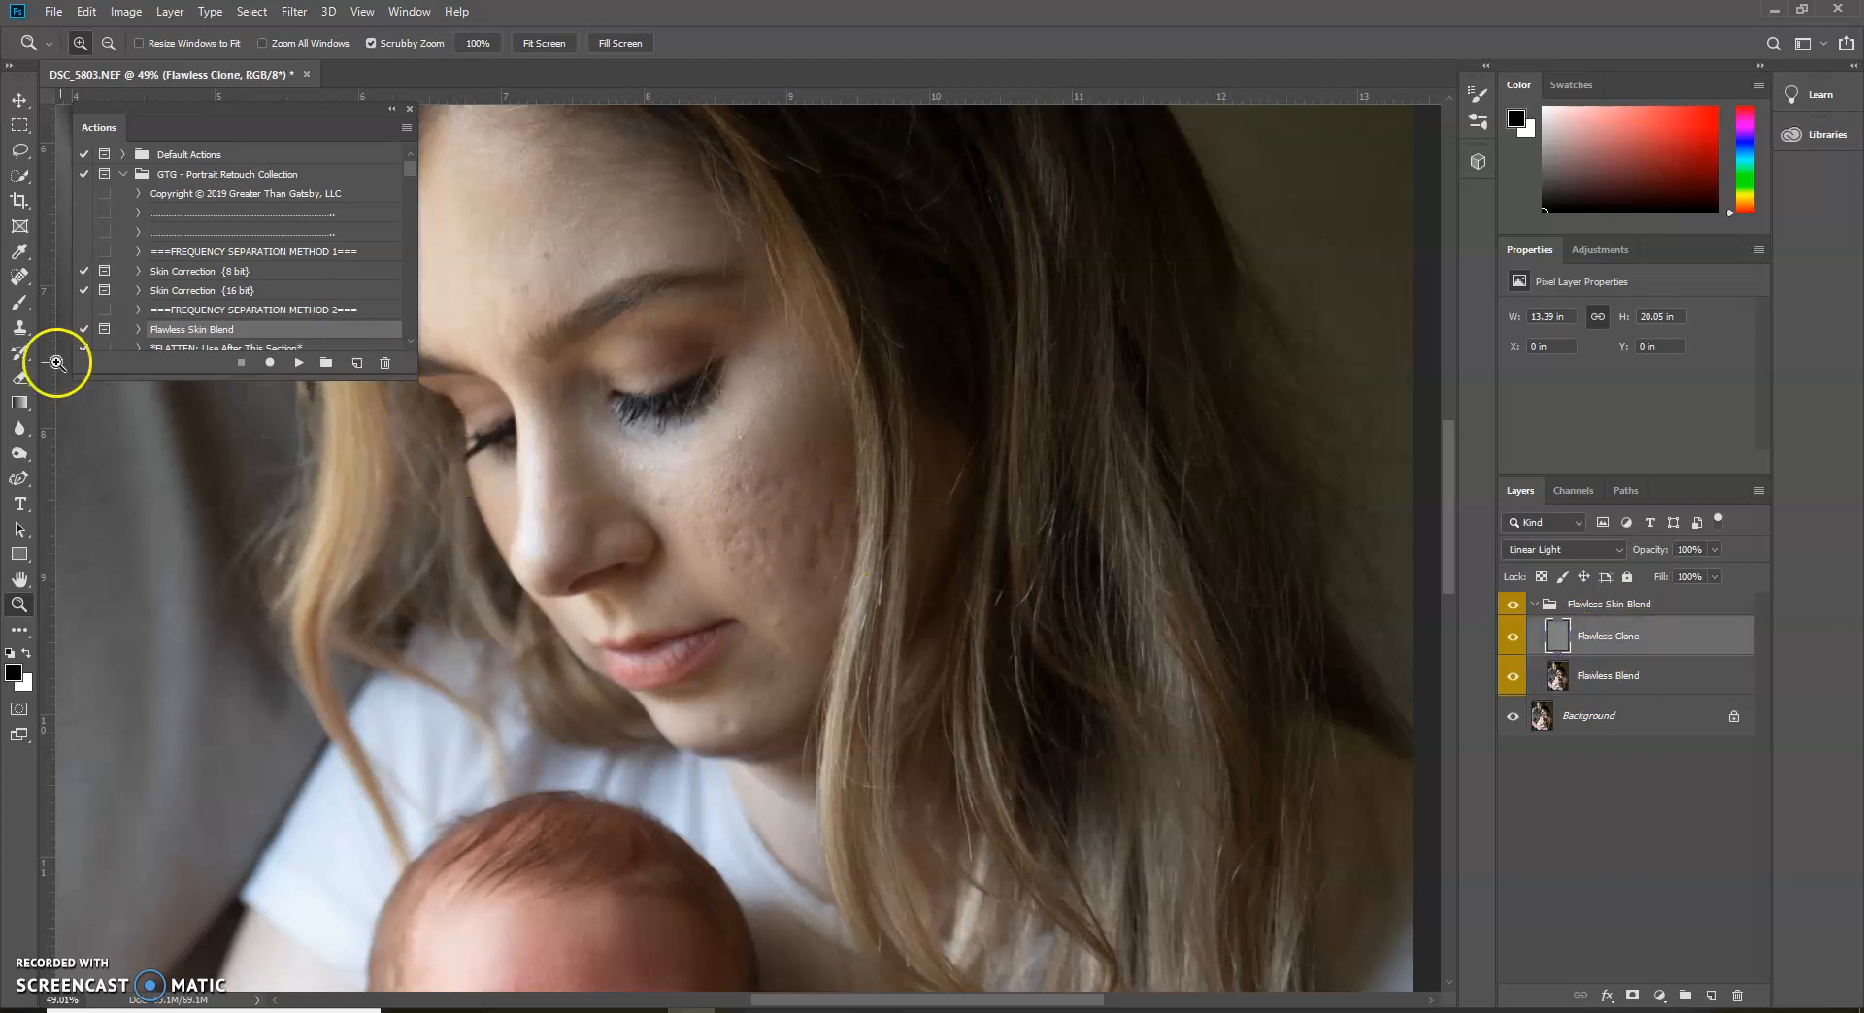
click(20, 328)
alt+click(767, 460)
drag(730, 516, 731, 490)
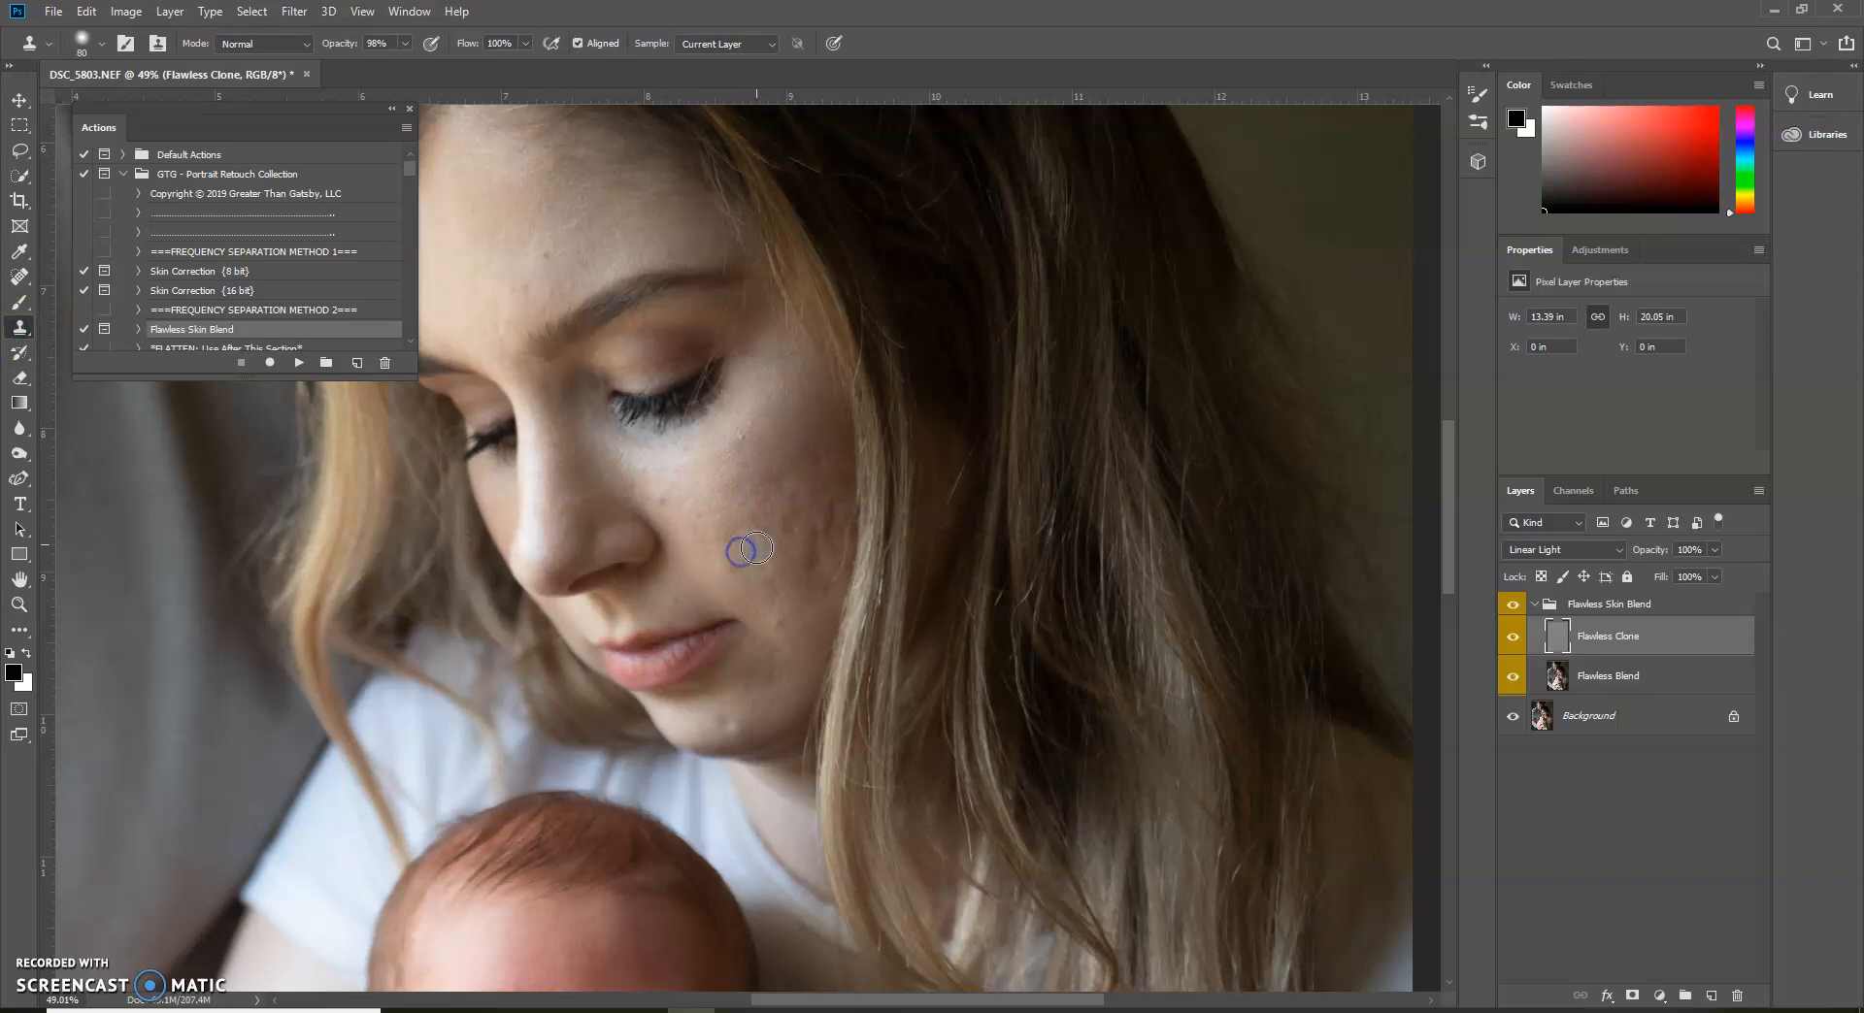
click(799, 537)
mouse_move(824, 505)
mouse_down()
mouse_move(775, 510)
mouse_move(817, 518)
mouse_move(743, 576)
mouse_move(773, 611)
mouse_up()
mouse_move(687, 495)
mouse_down()
mouse_move(745, 492)
mouse_move(695, 529)
mouse_move(777, 540)
mouse_move(796, 597)
mouse_move(754, 507)
mouse_move(770, 516)
mouse_move(753, 586)
mouse_move(765, 544)
mouse_move(849, 470)
mouse_move(1411, 617)
mouse_up()
Outline the cheek below the eye with the Lasso on the Flawless Blend layer and display the selection as a Quick Mask
click(1602, 672)
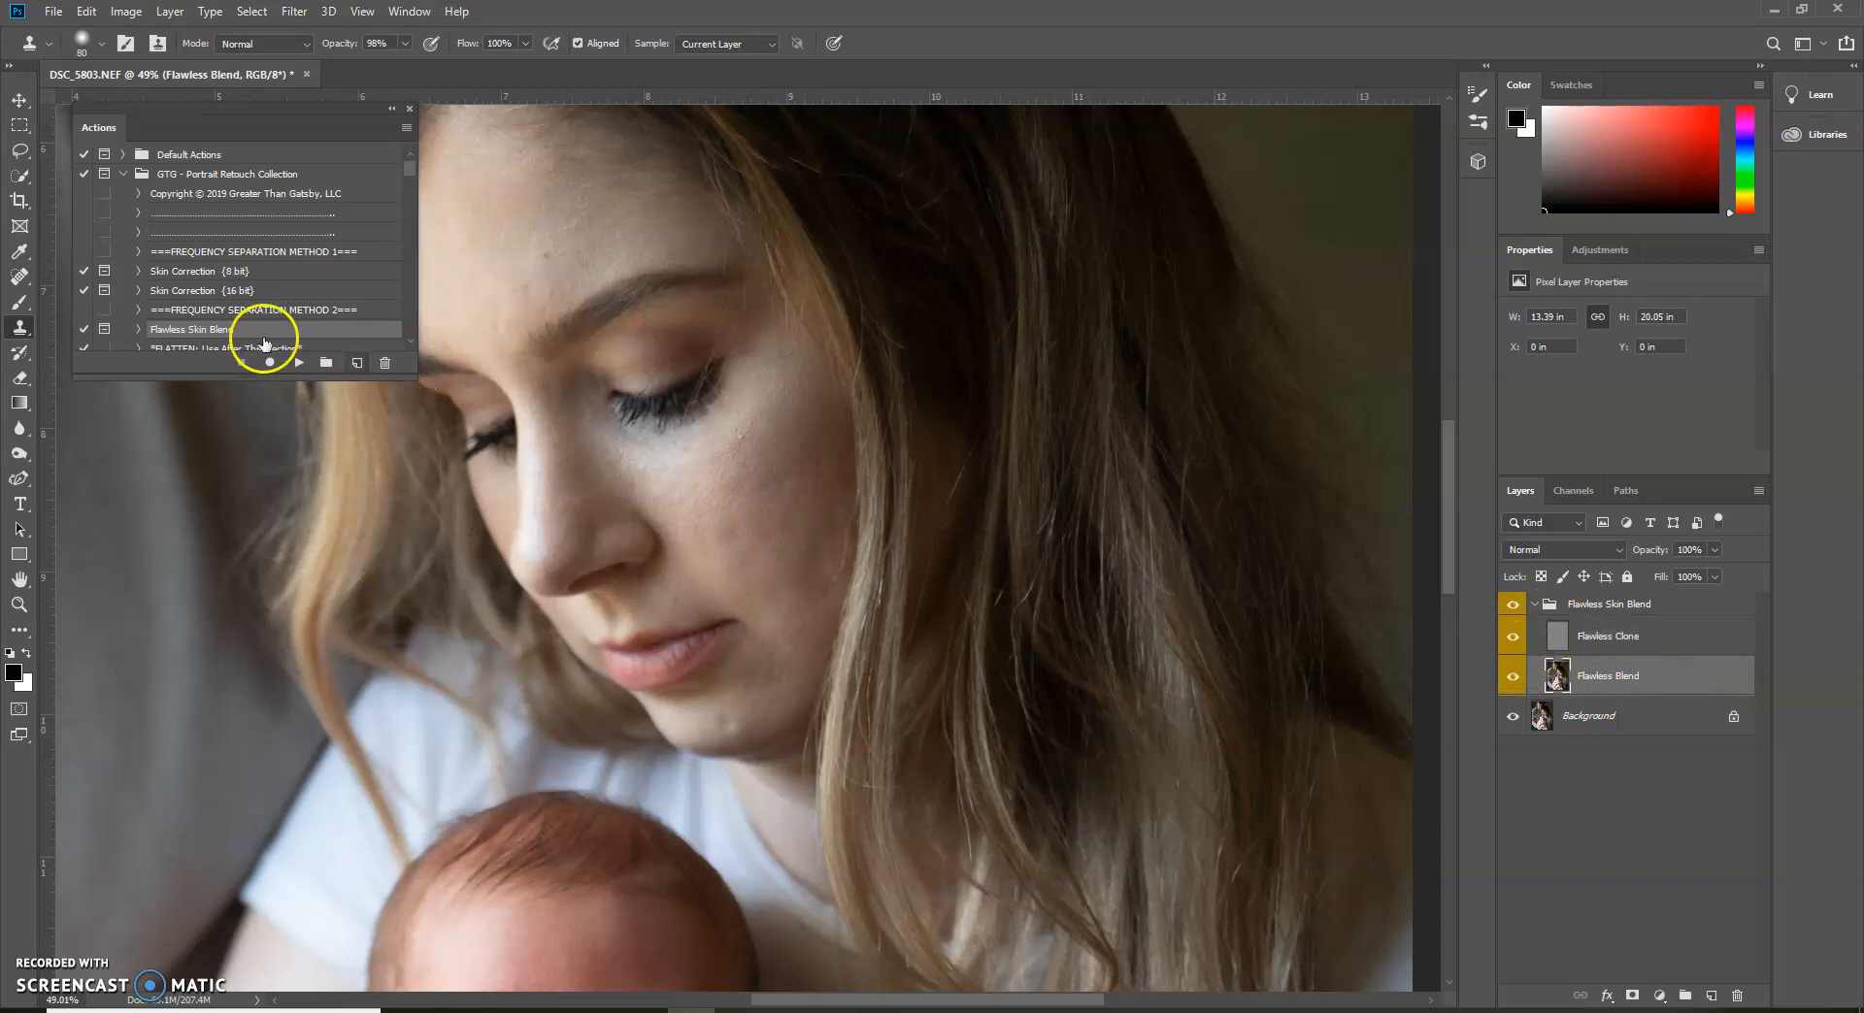
click(21, 151)
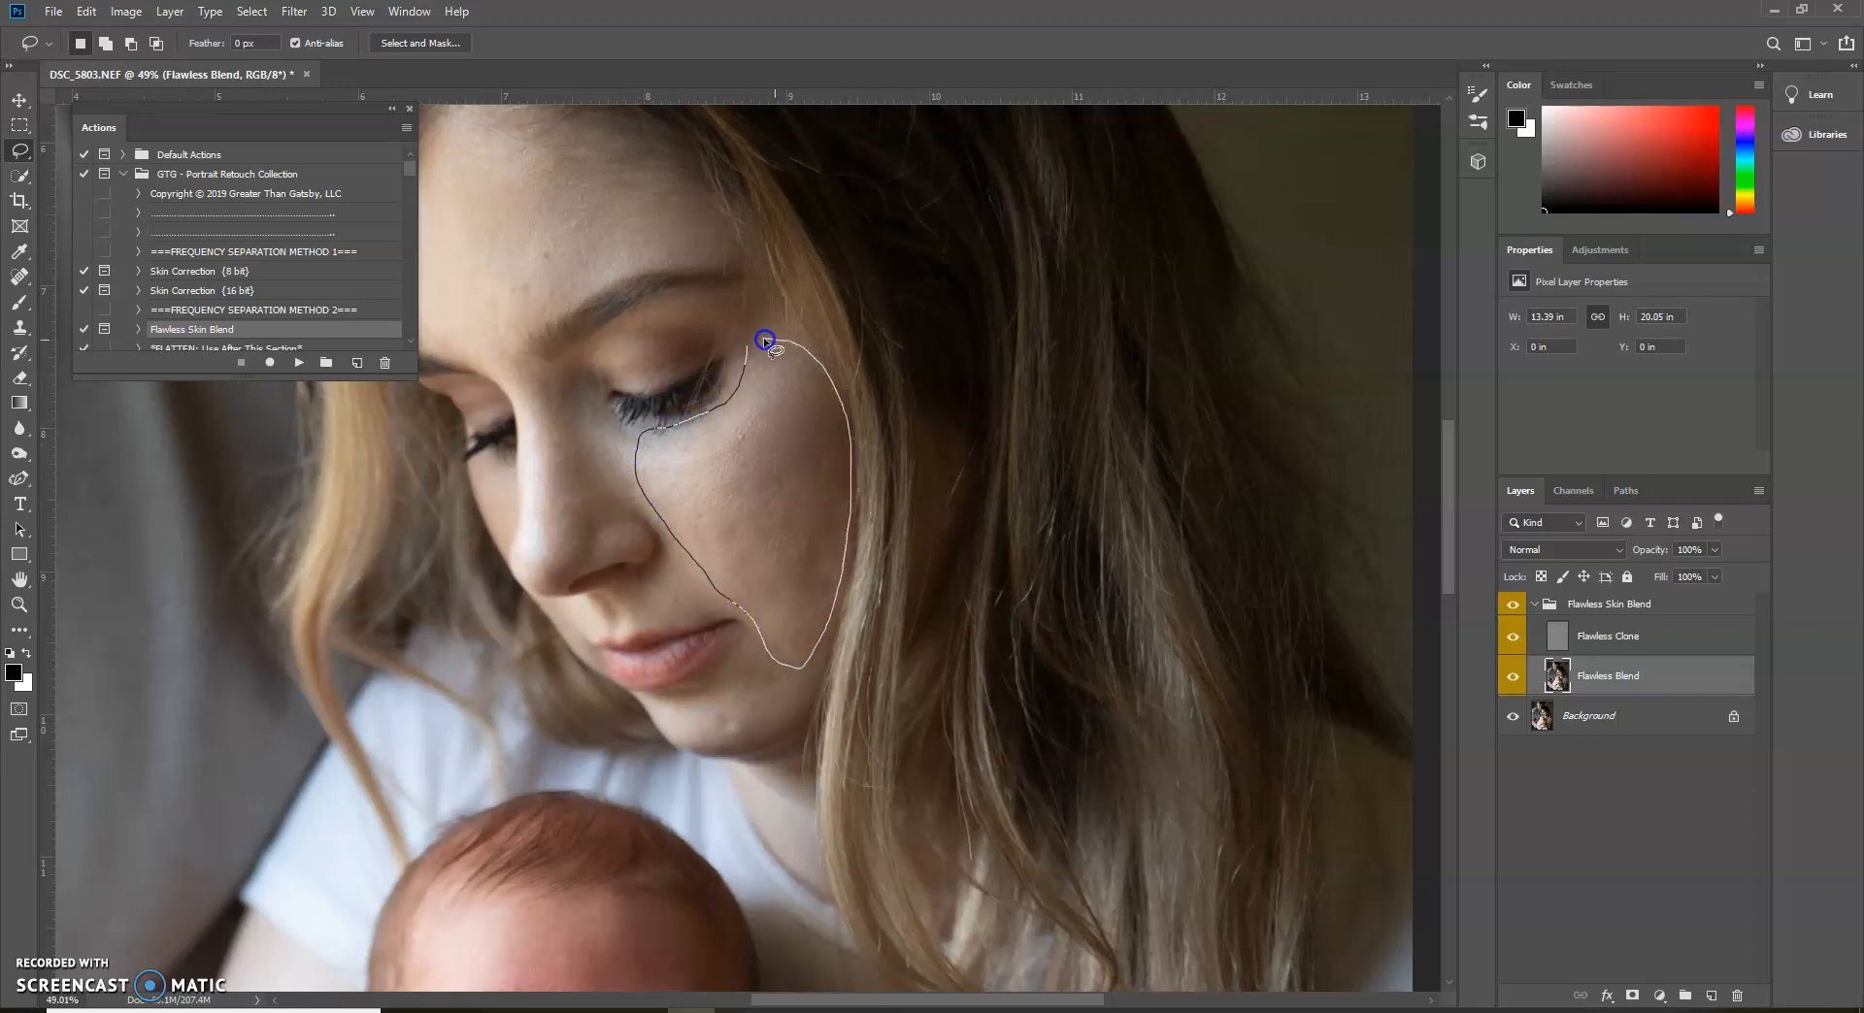
drag(750, 346, 748, 346)
key(q)
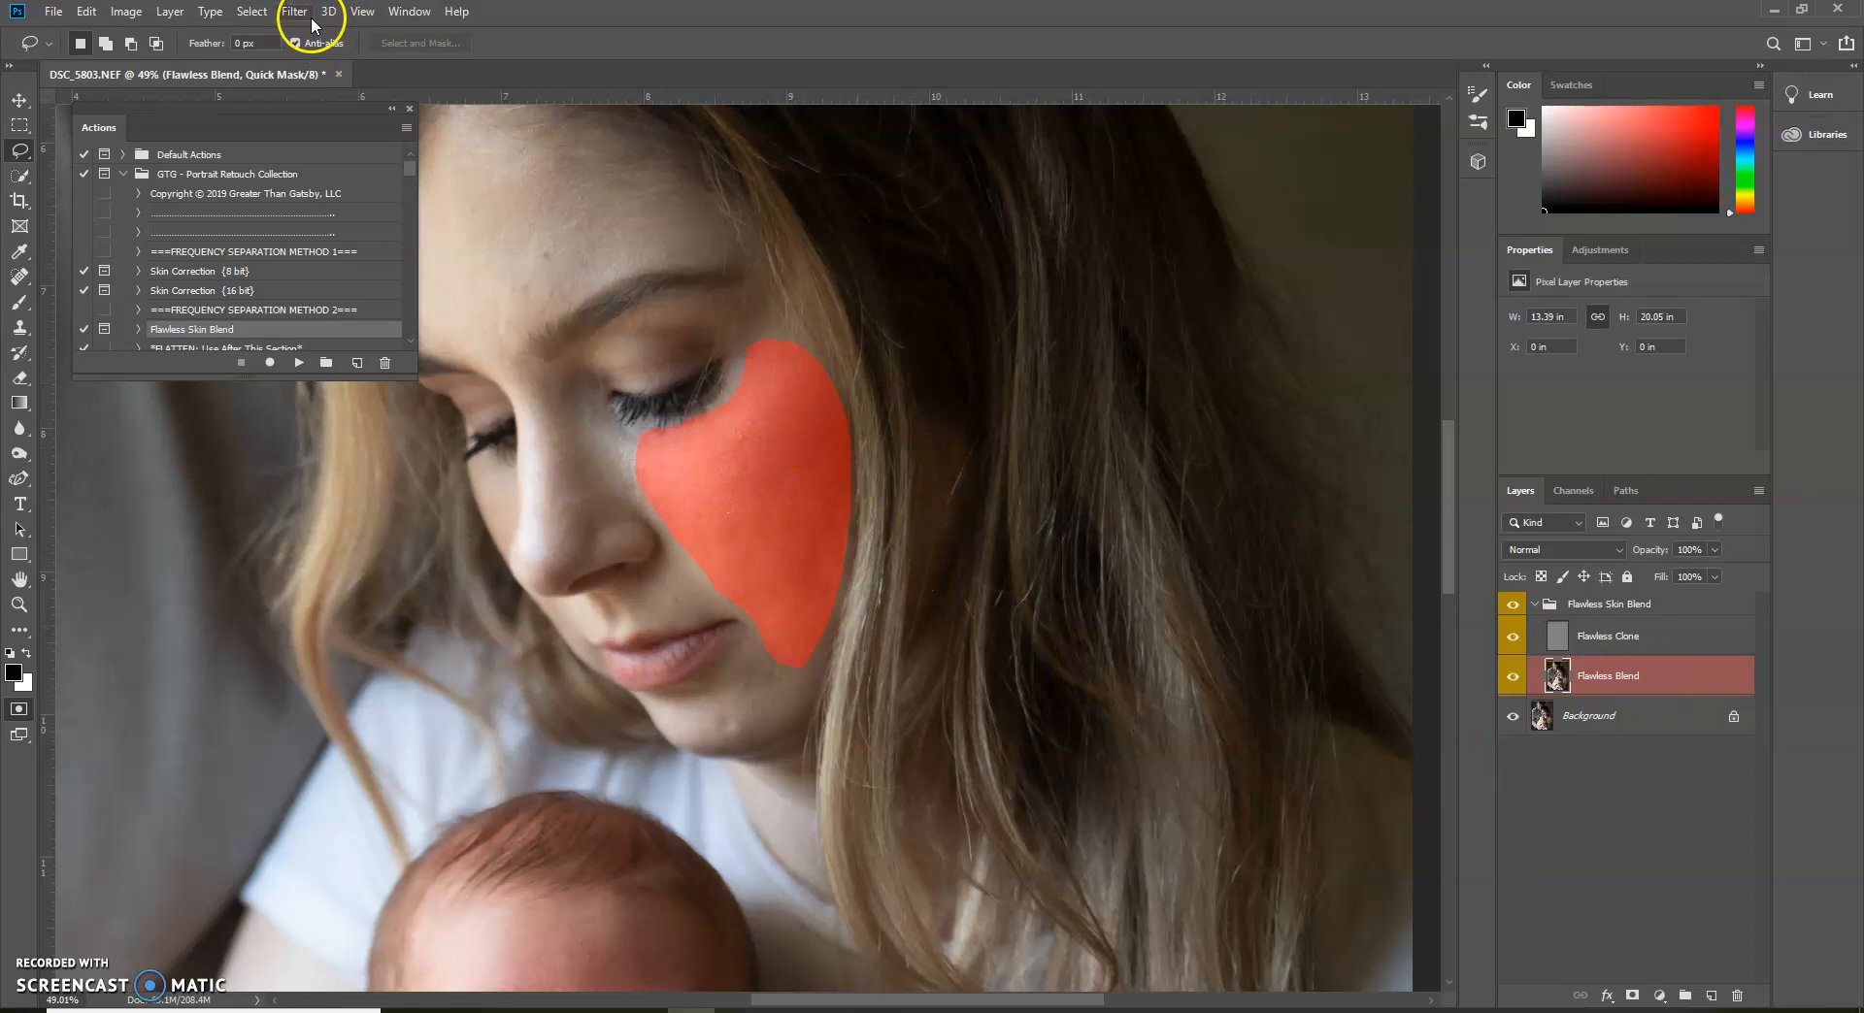
Soften the cheek's Quick Mask with a 48.4-pixel Gaussian Blur, convert it to a selection and apply the same blur to the skin
click(294, 13)
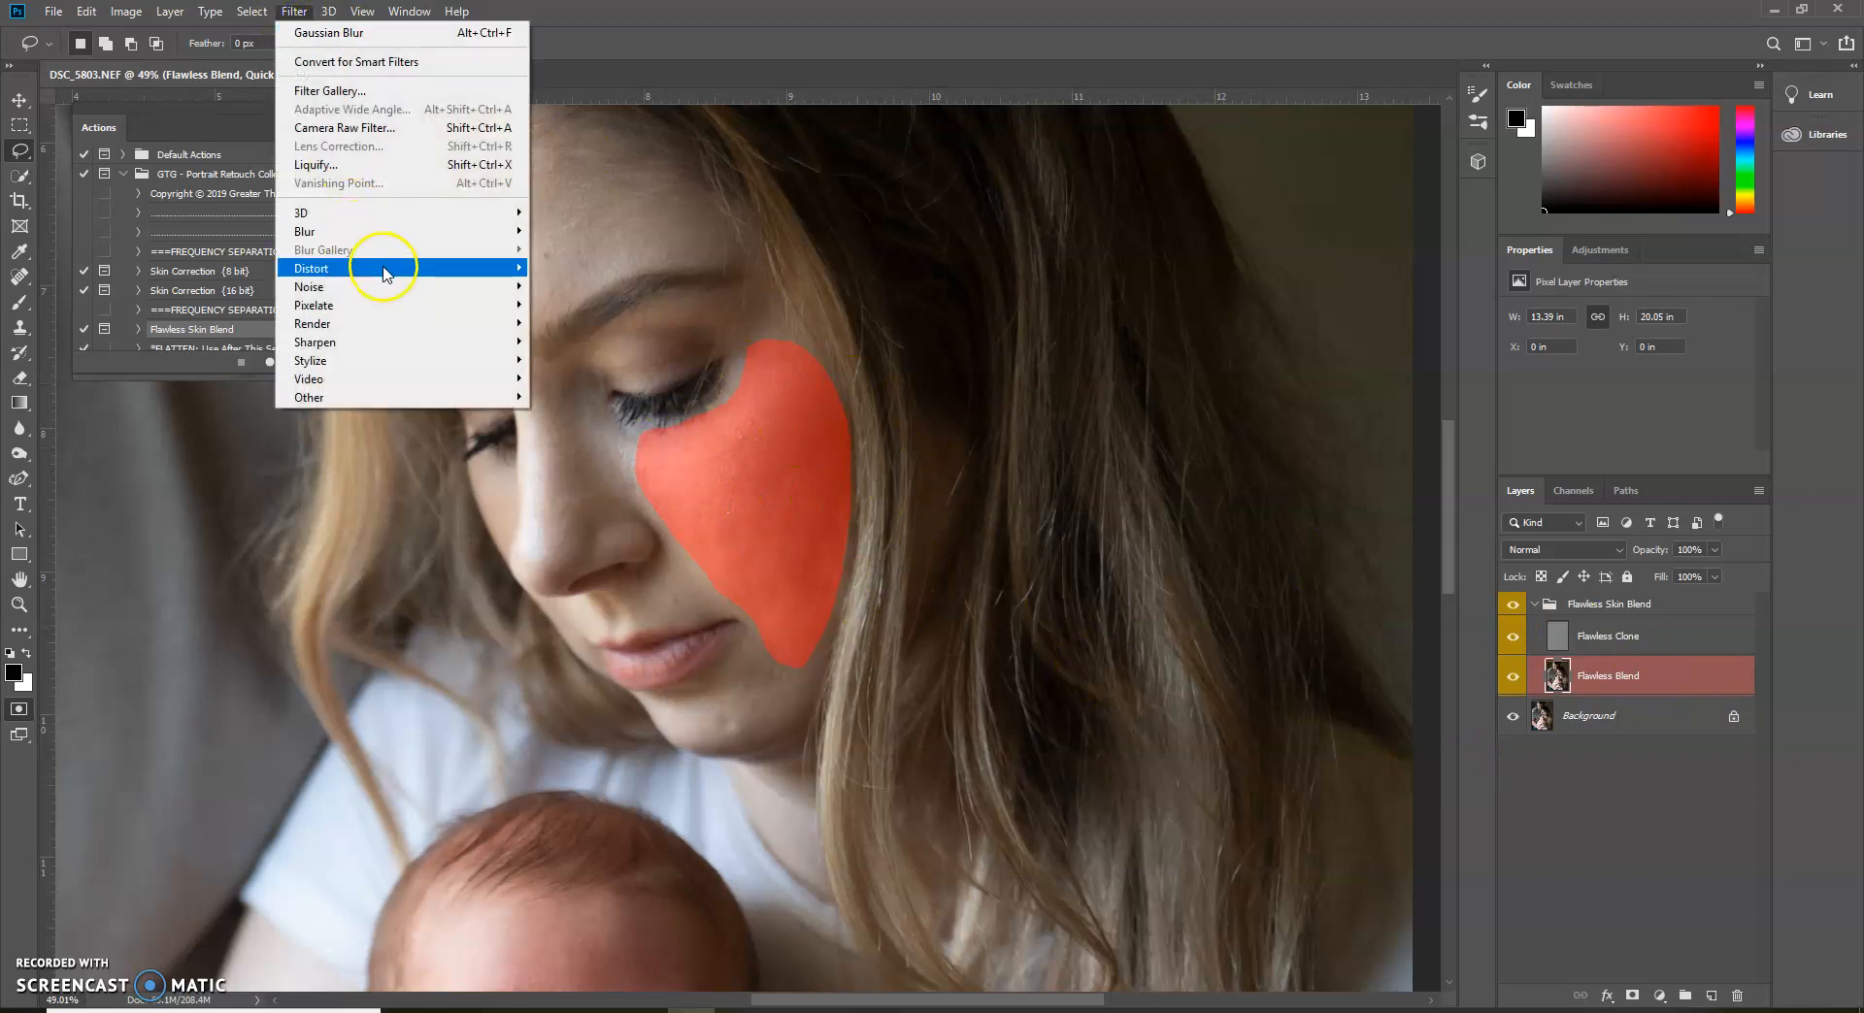
mouse_move(386, 232)
click(580, 304)
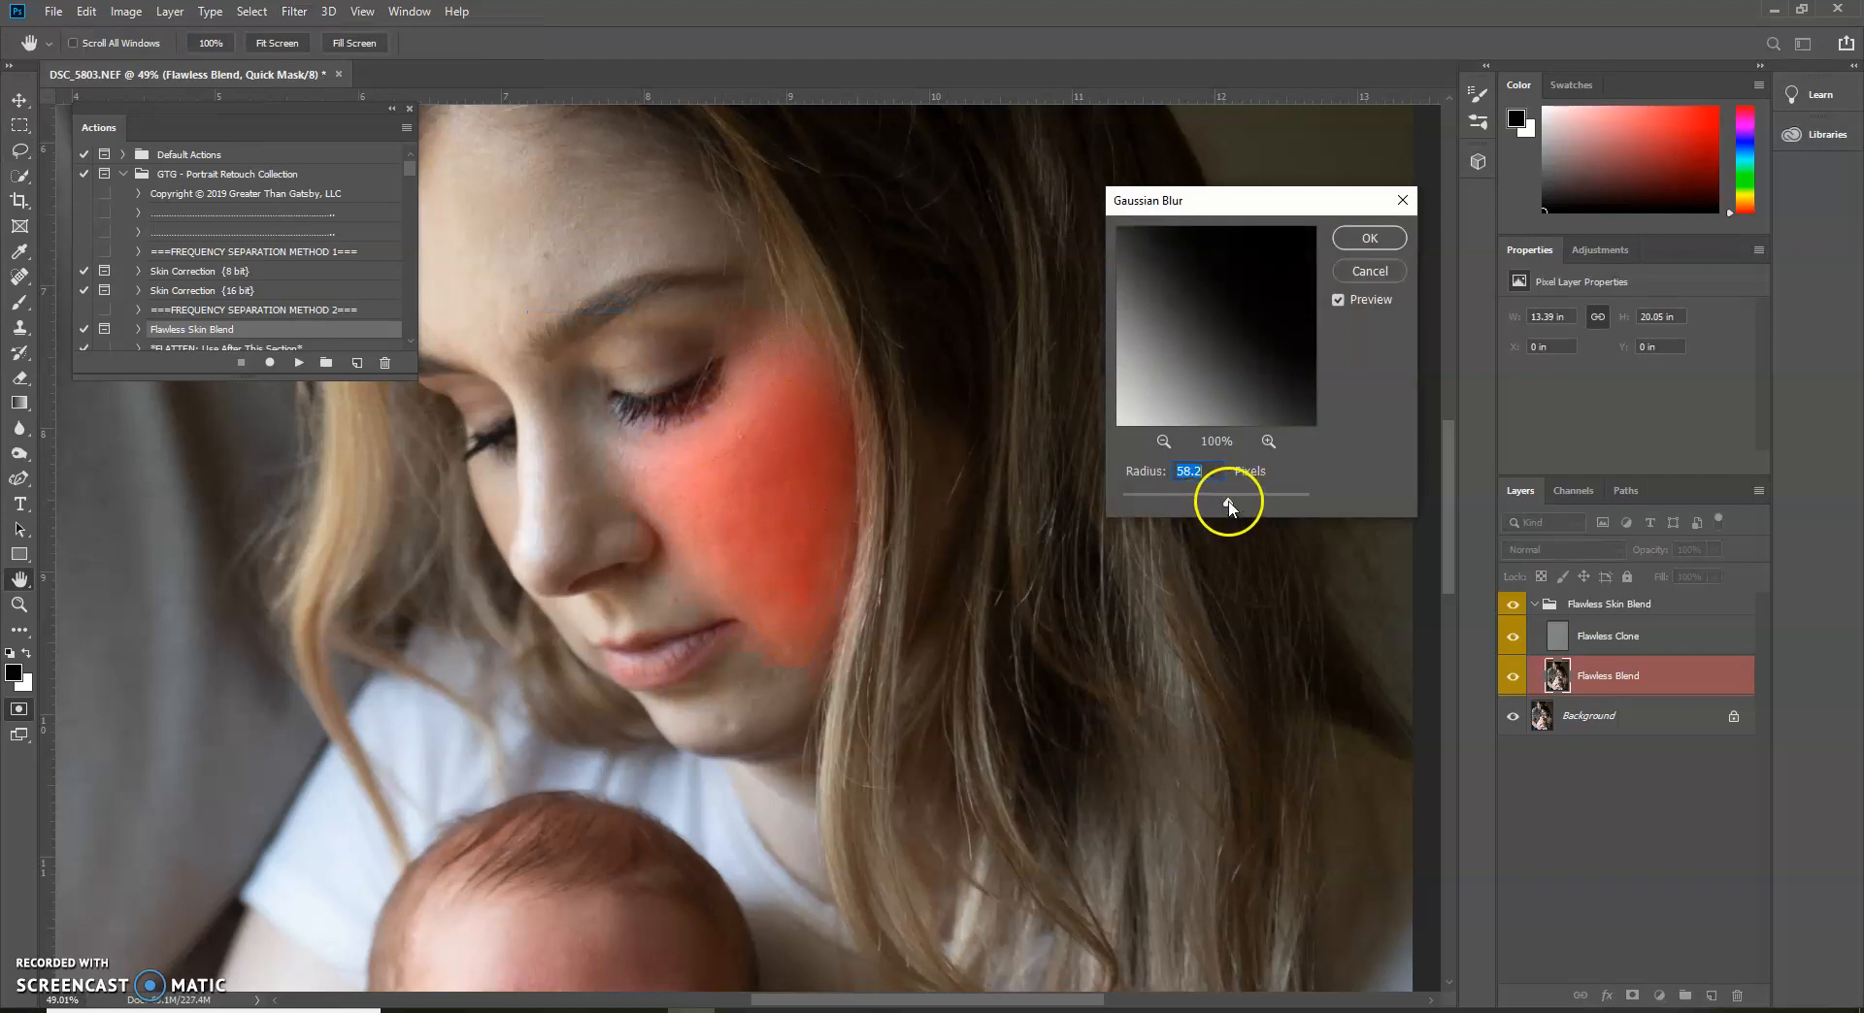
drag(1233, 505, 1226, 502)
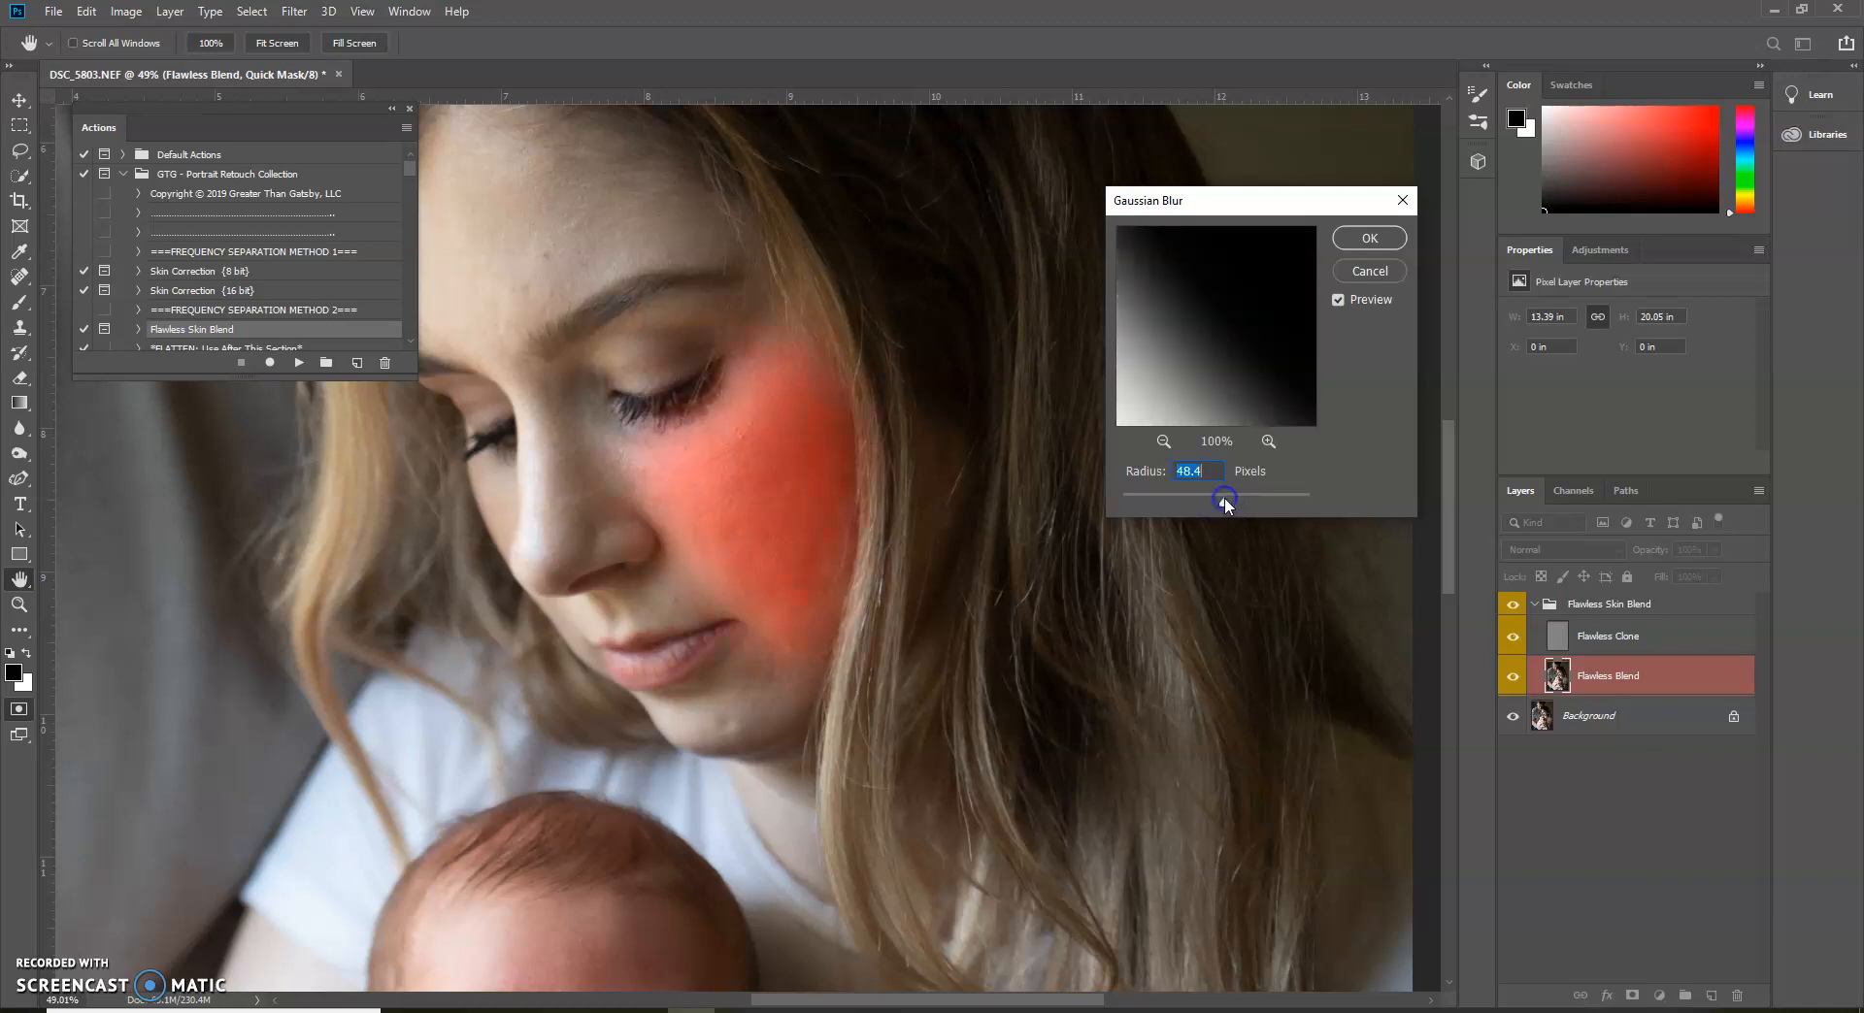
click(1365, 239)
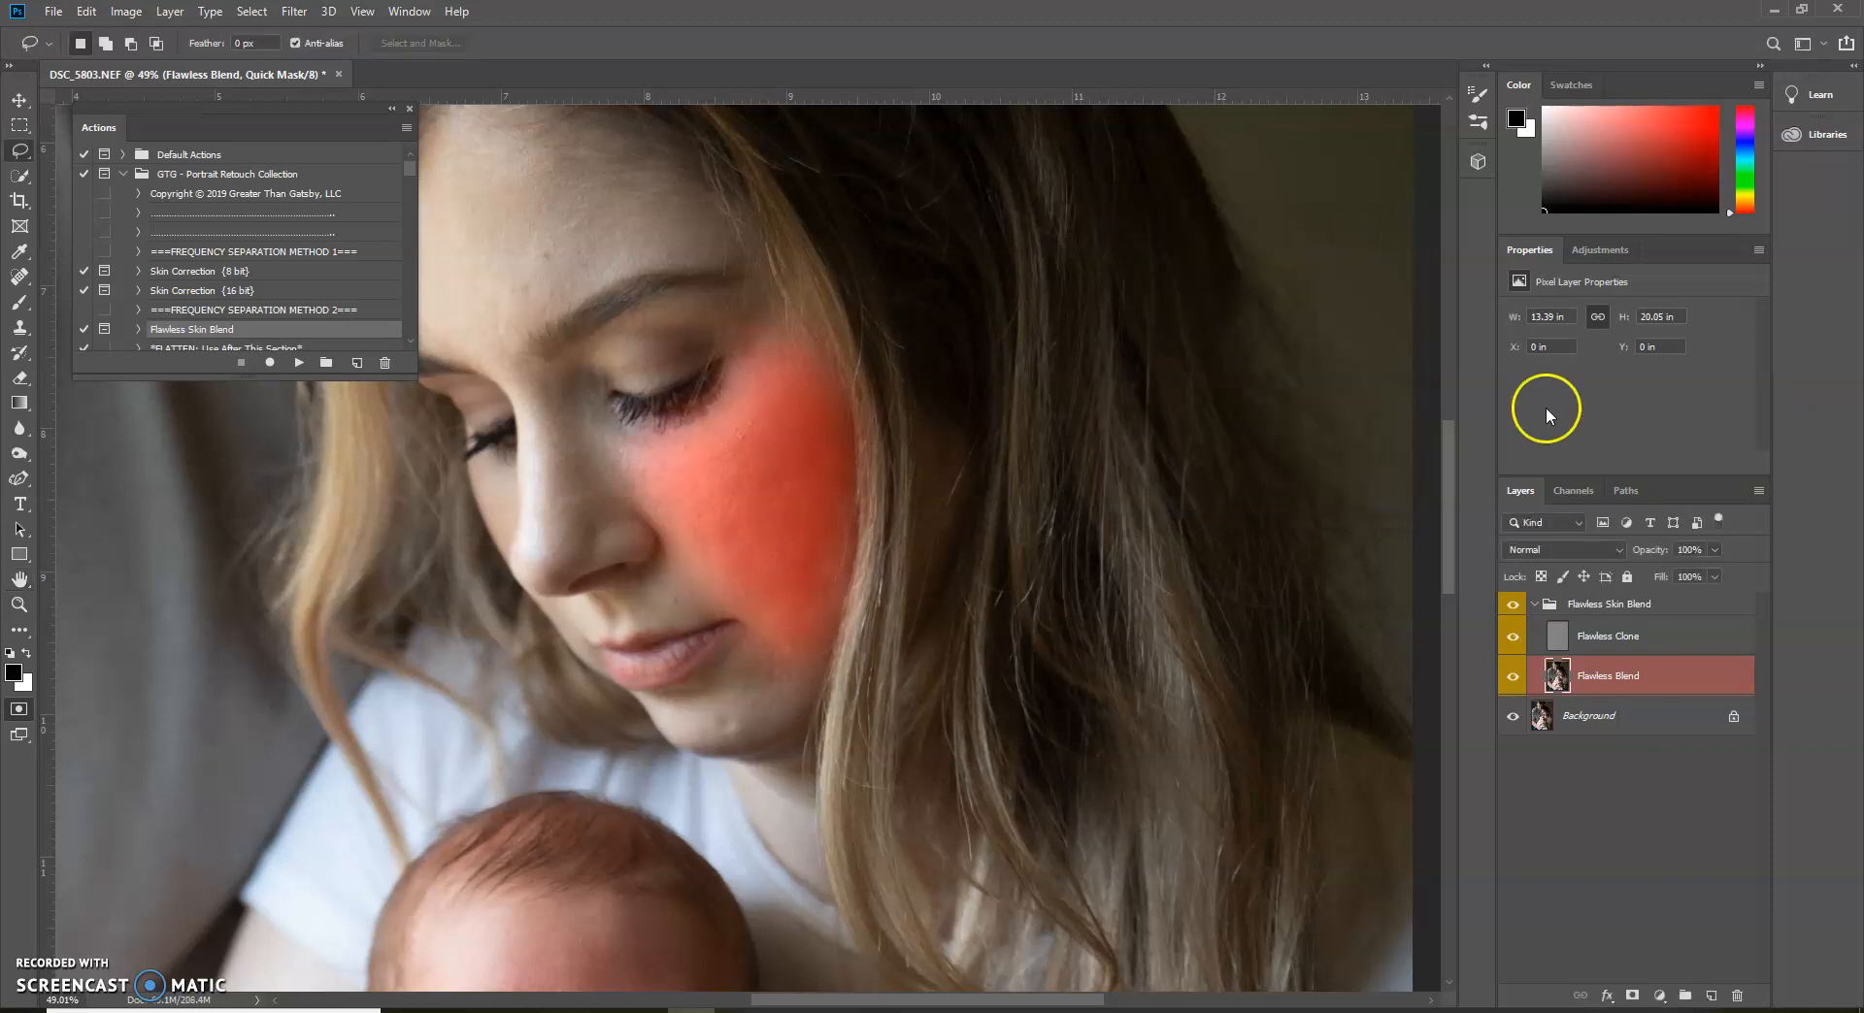
key(q)
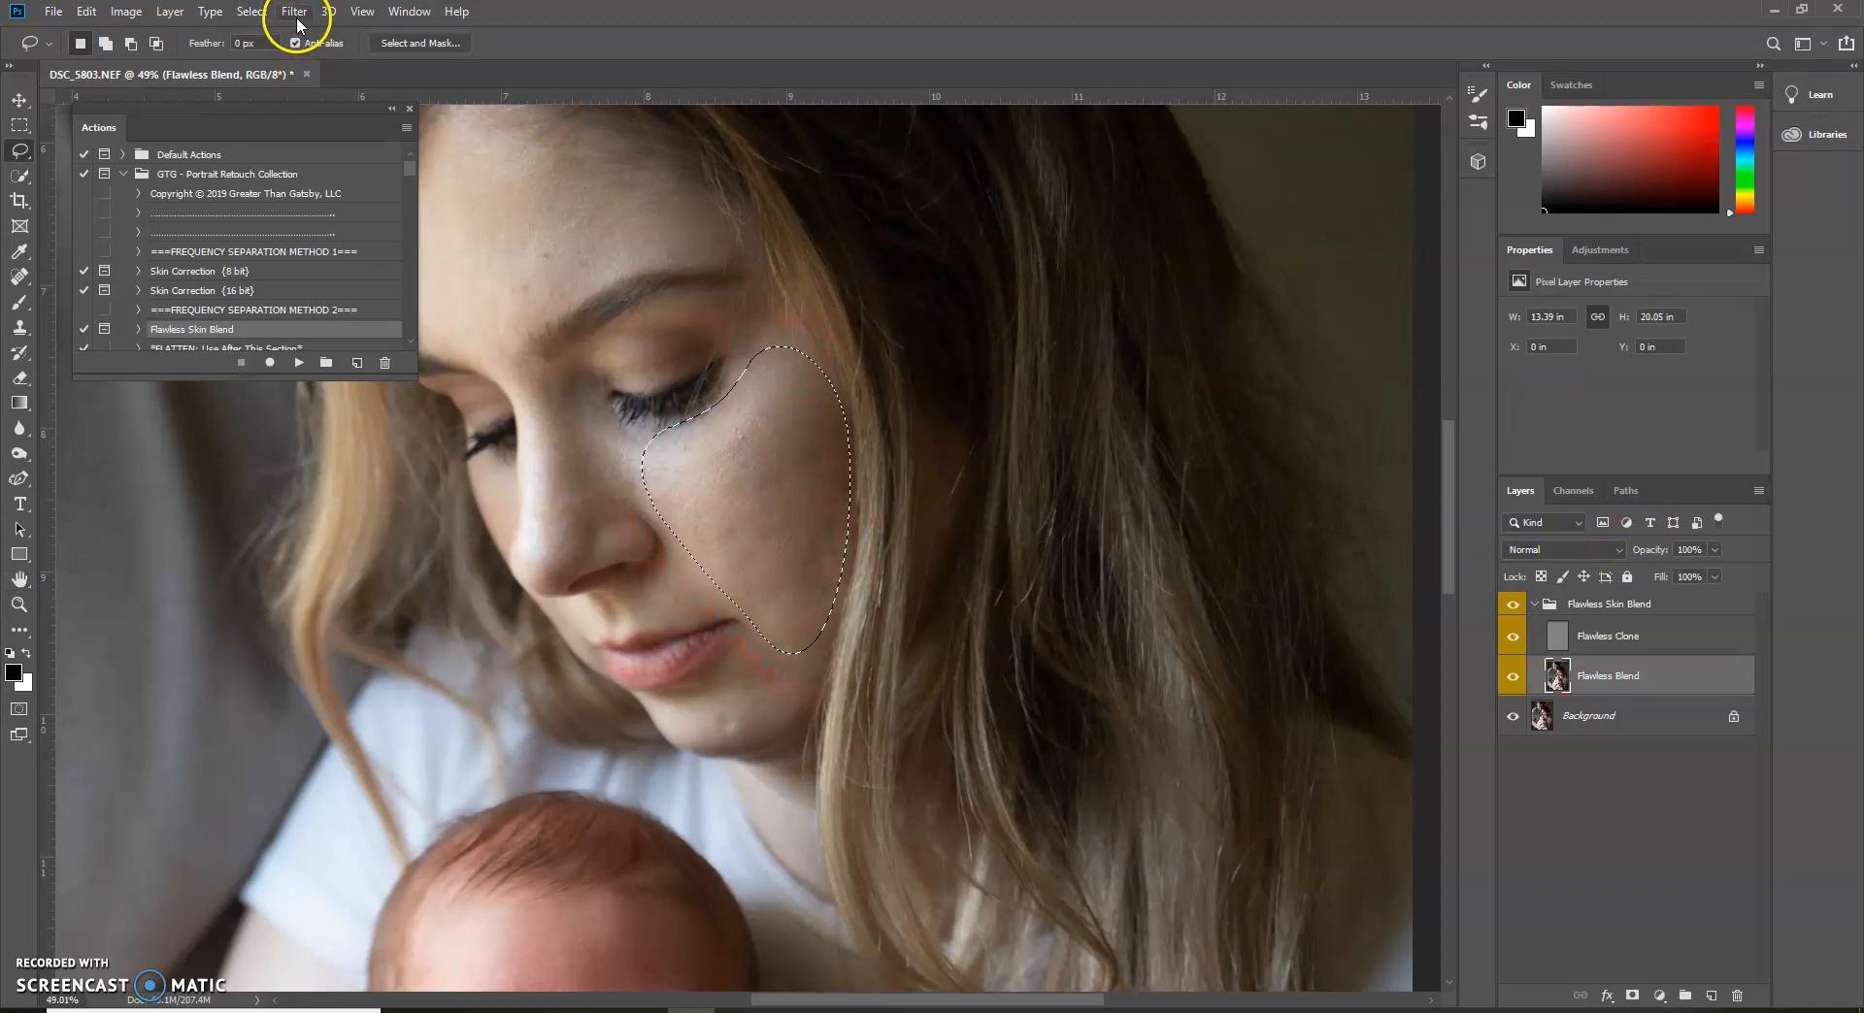
click(294, 12)
click(301, 35)
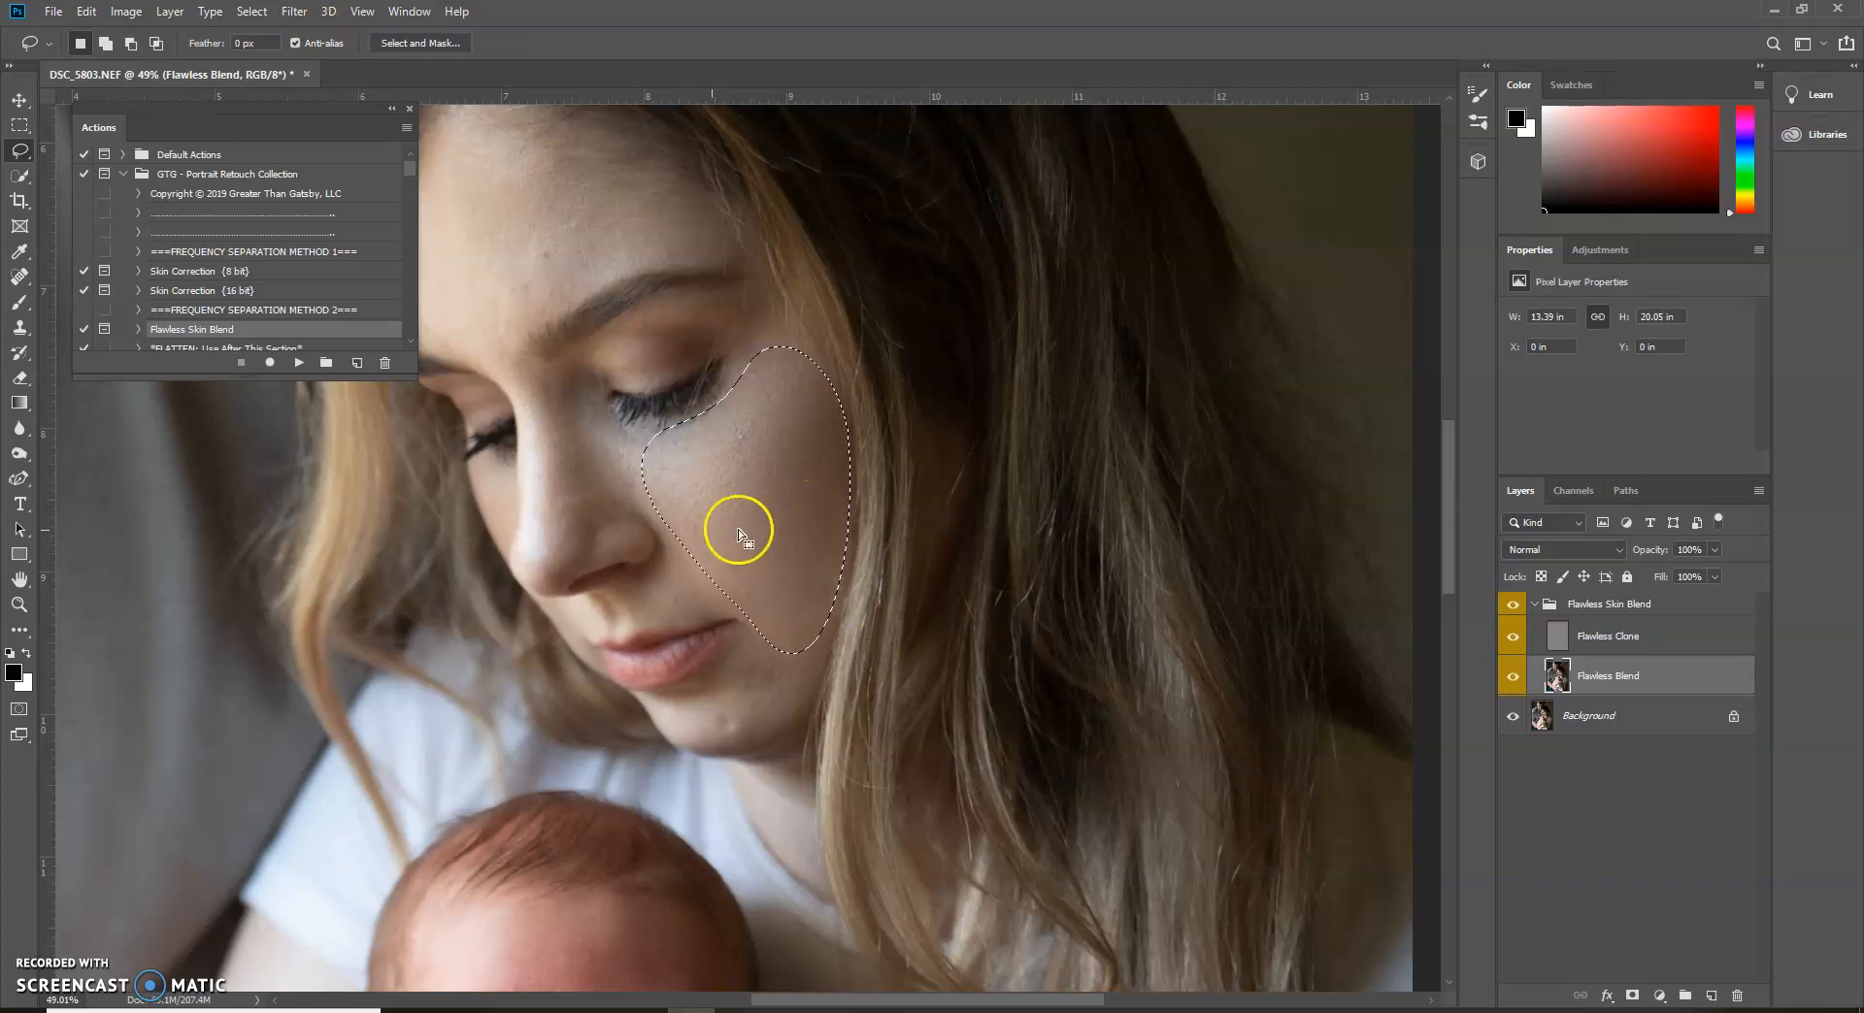
Lasso the forehead, soften the selection in Quick Mask with the last Gaussian Blur, and blur the selected skin with the same filter
click(391, 109)
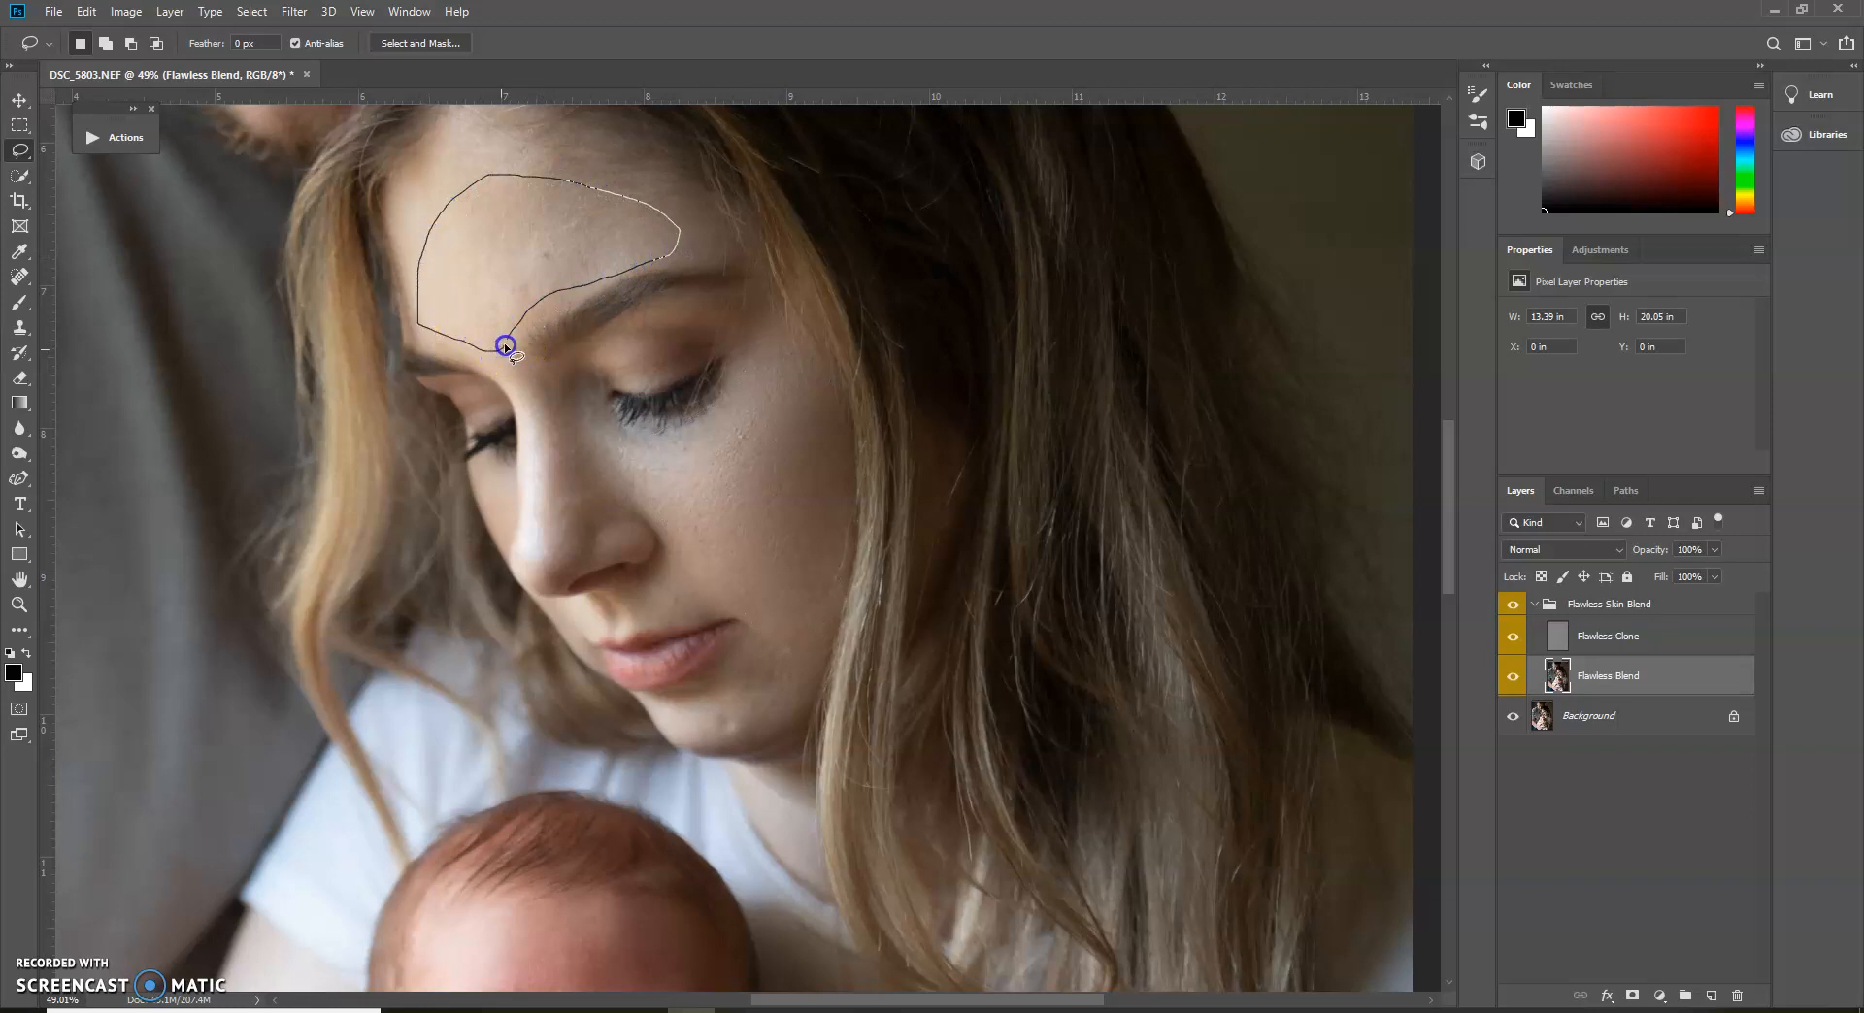
key(q)
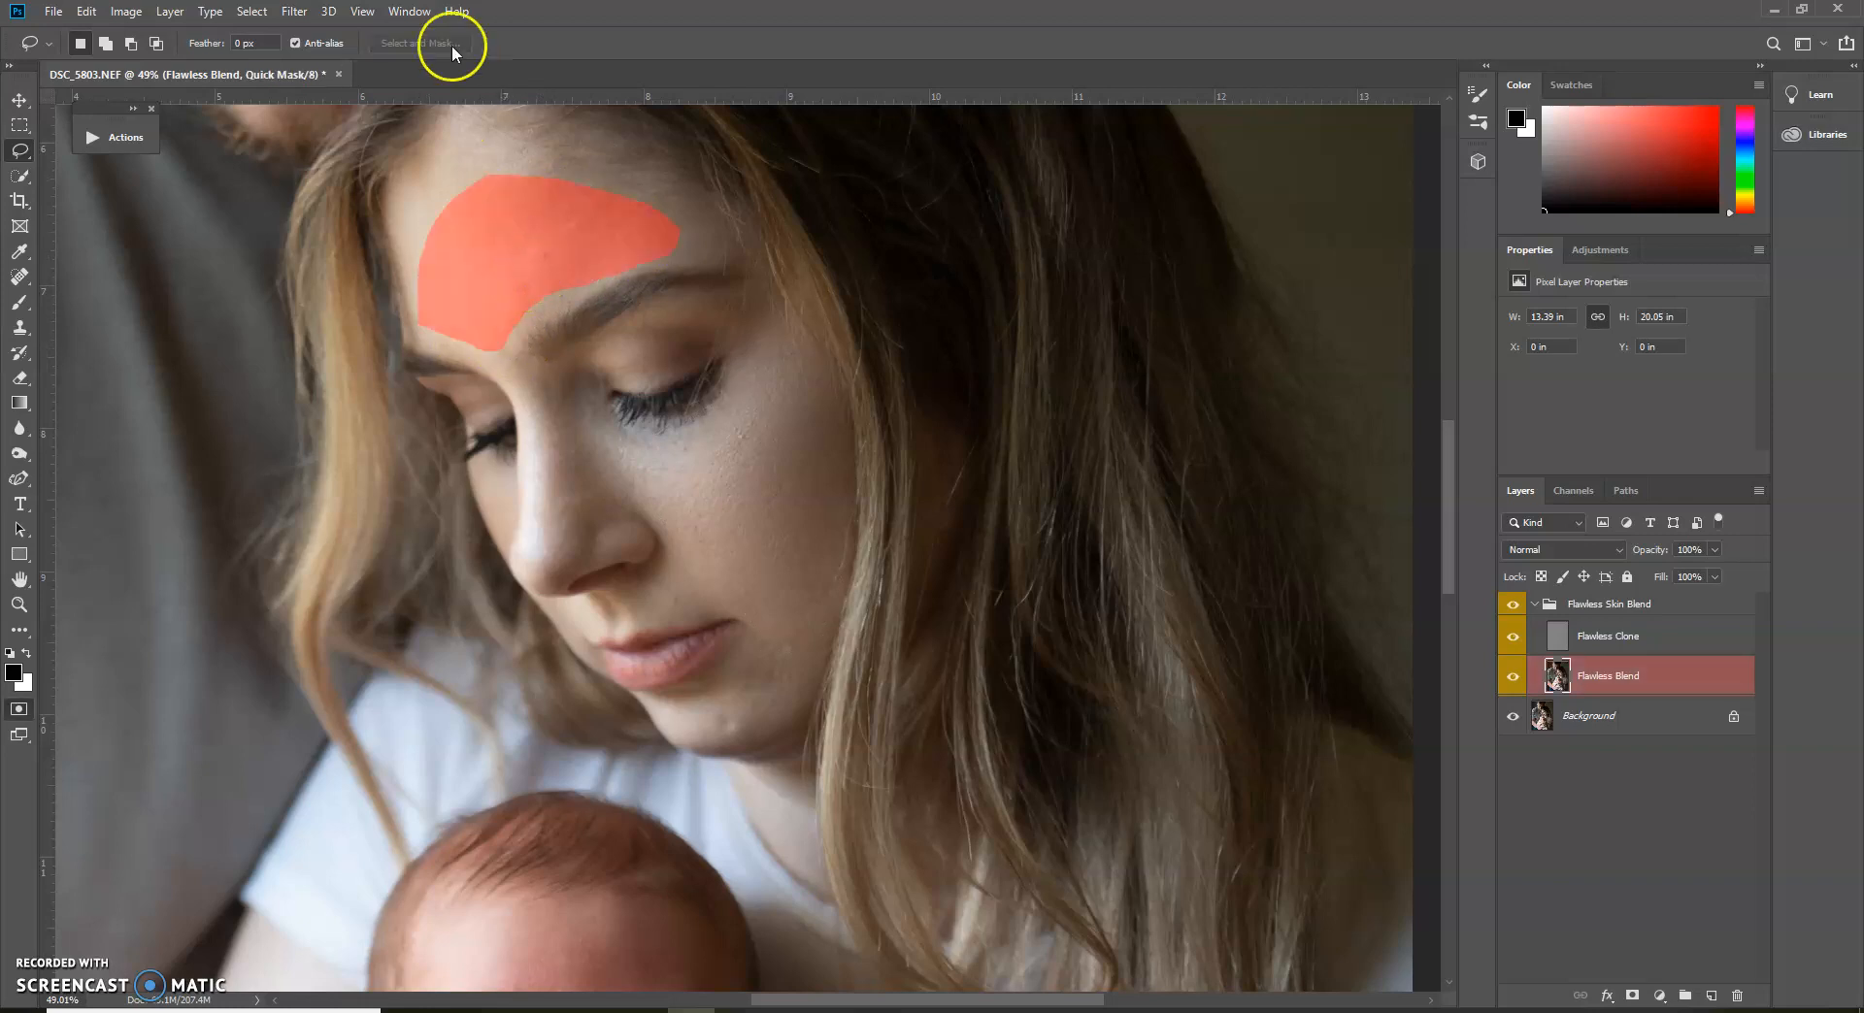
click(295, 12)
click(307, 33)
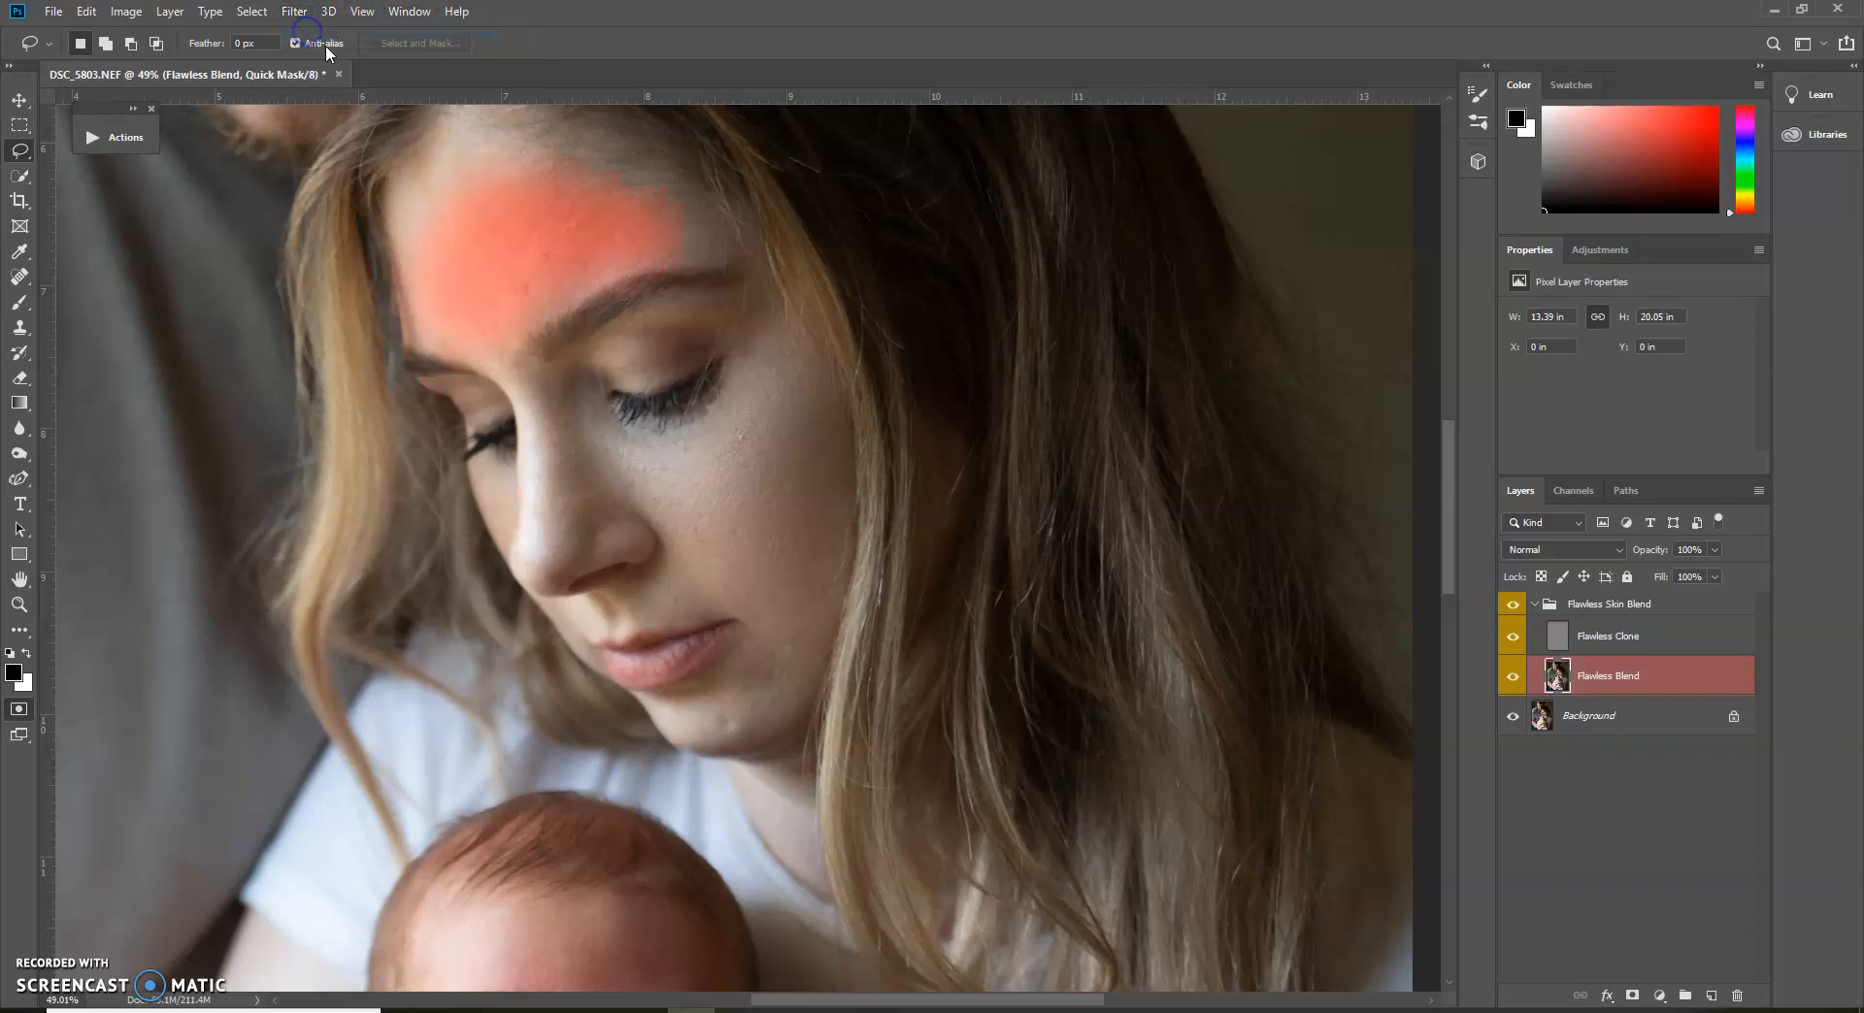
key(q)
click(295, 12)
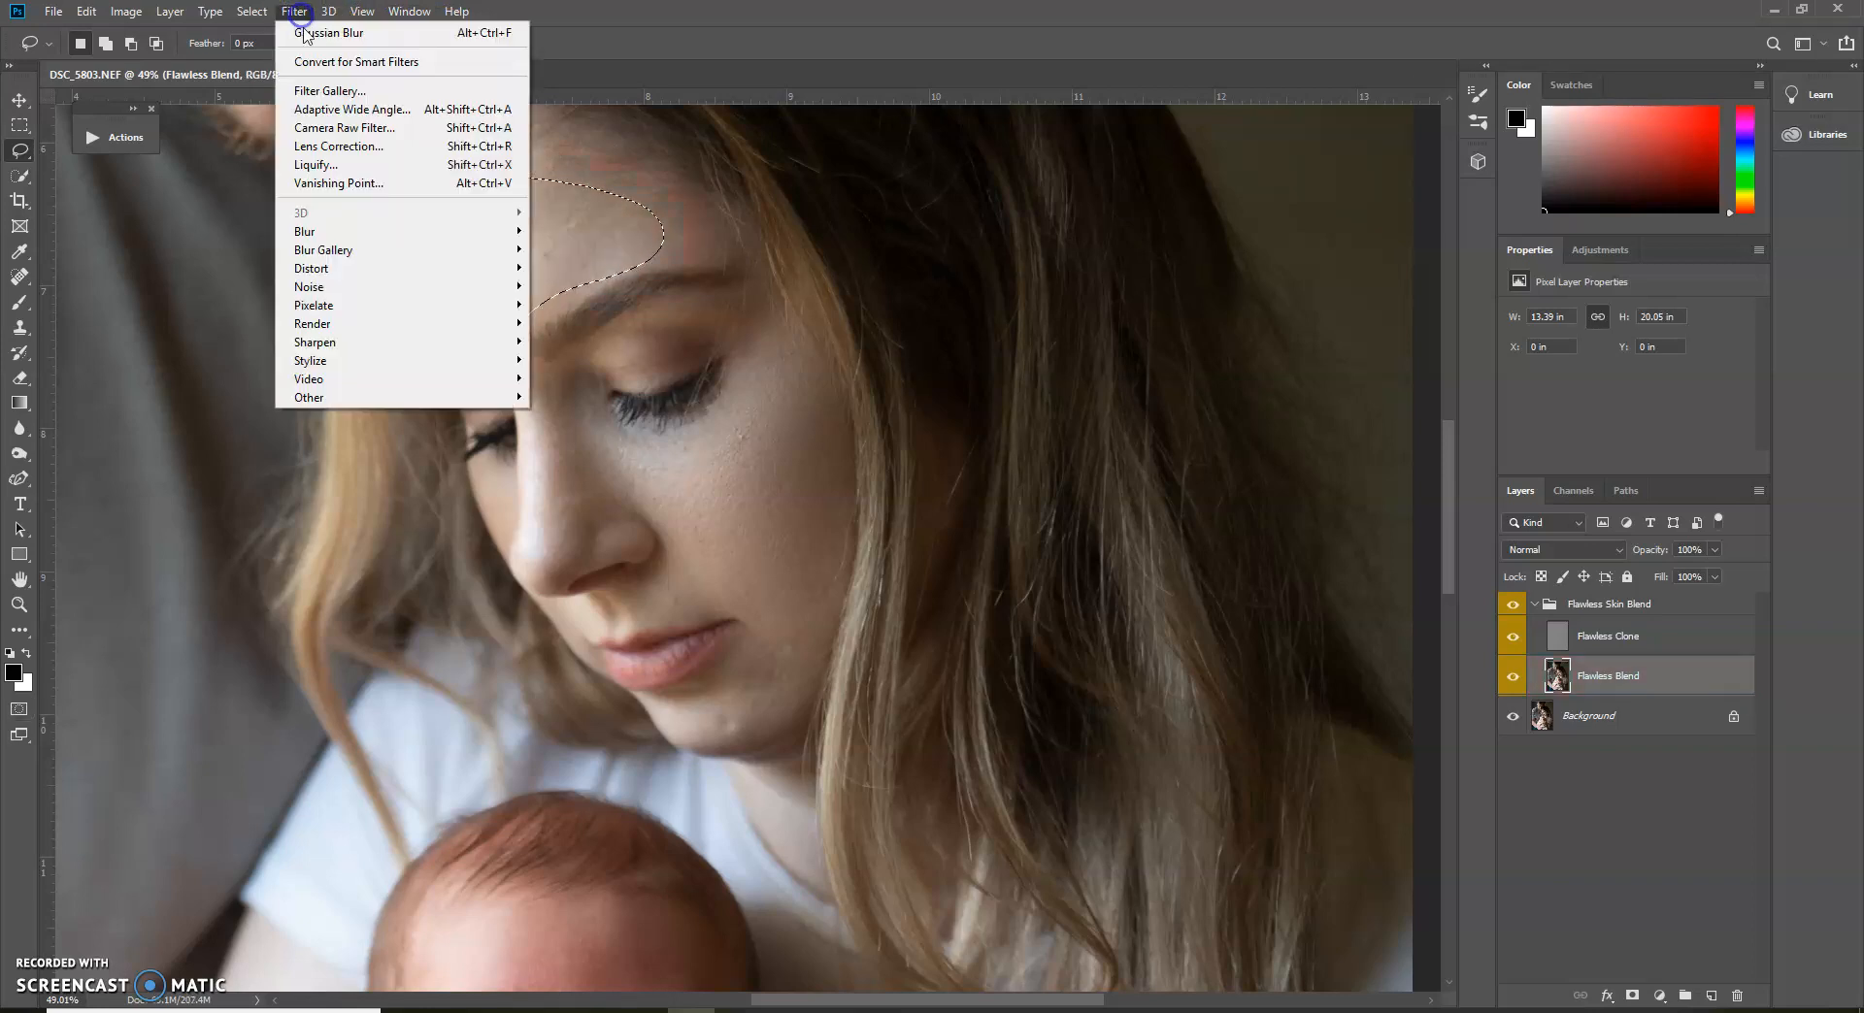
click(306, 33)
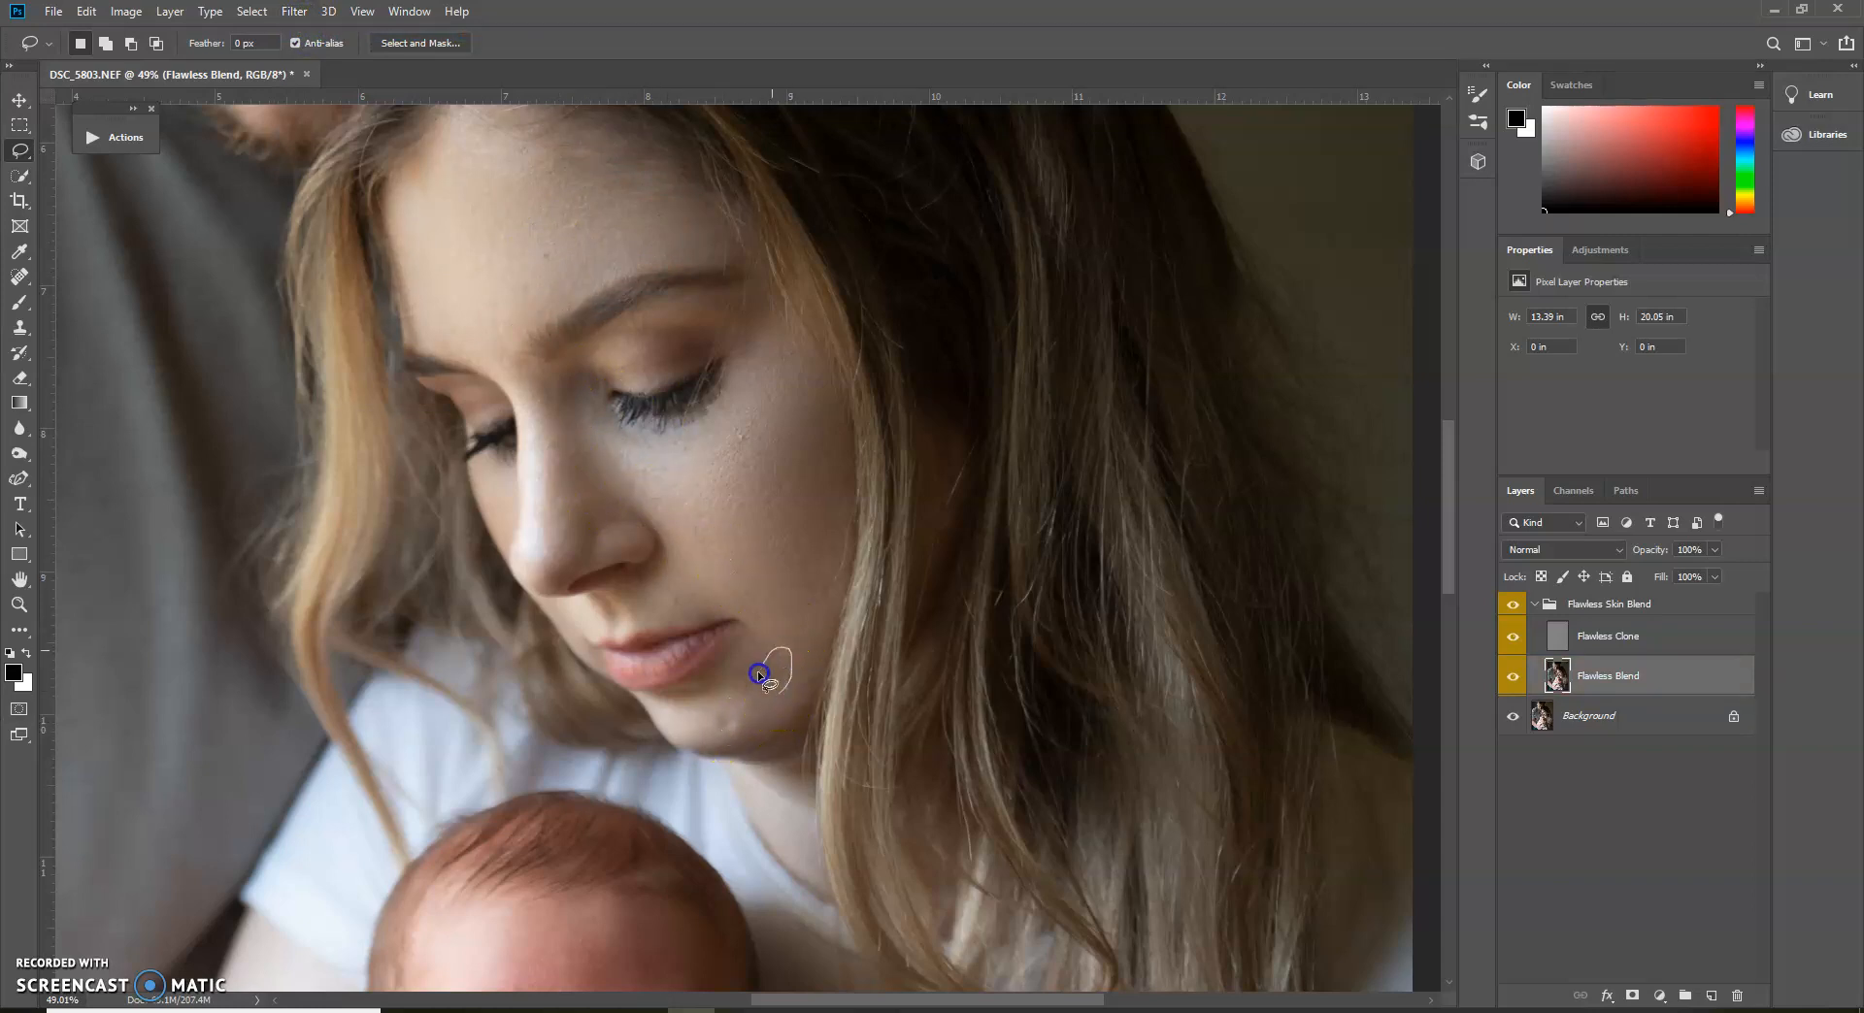
Soften the selection of the small area beside the mouth in Quick Mask and blur that skin with the last Gaussian Blur
key(q)
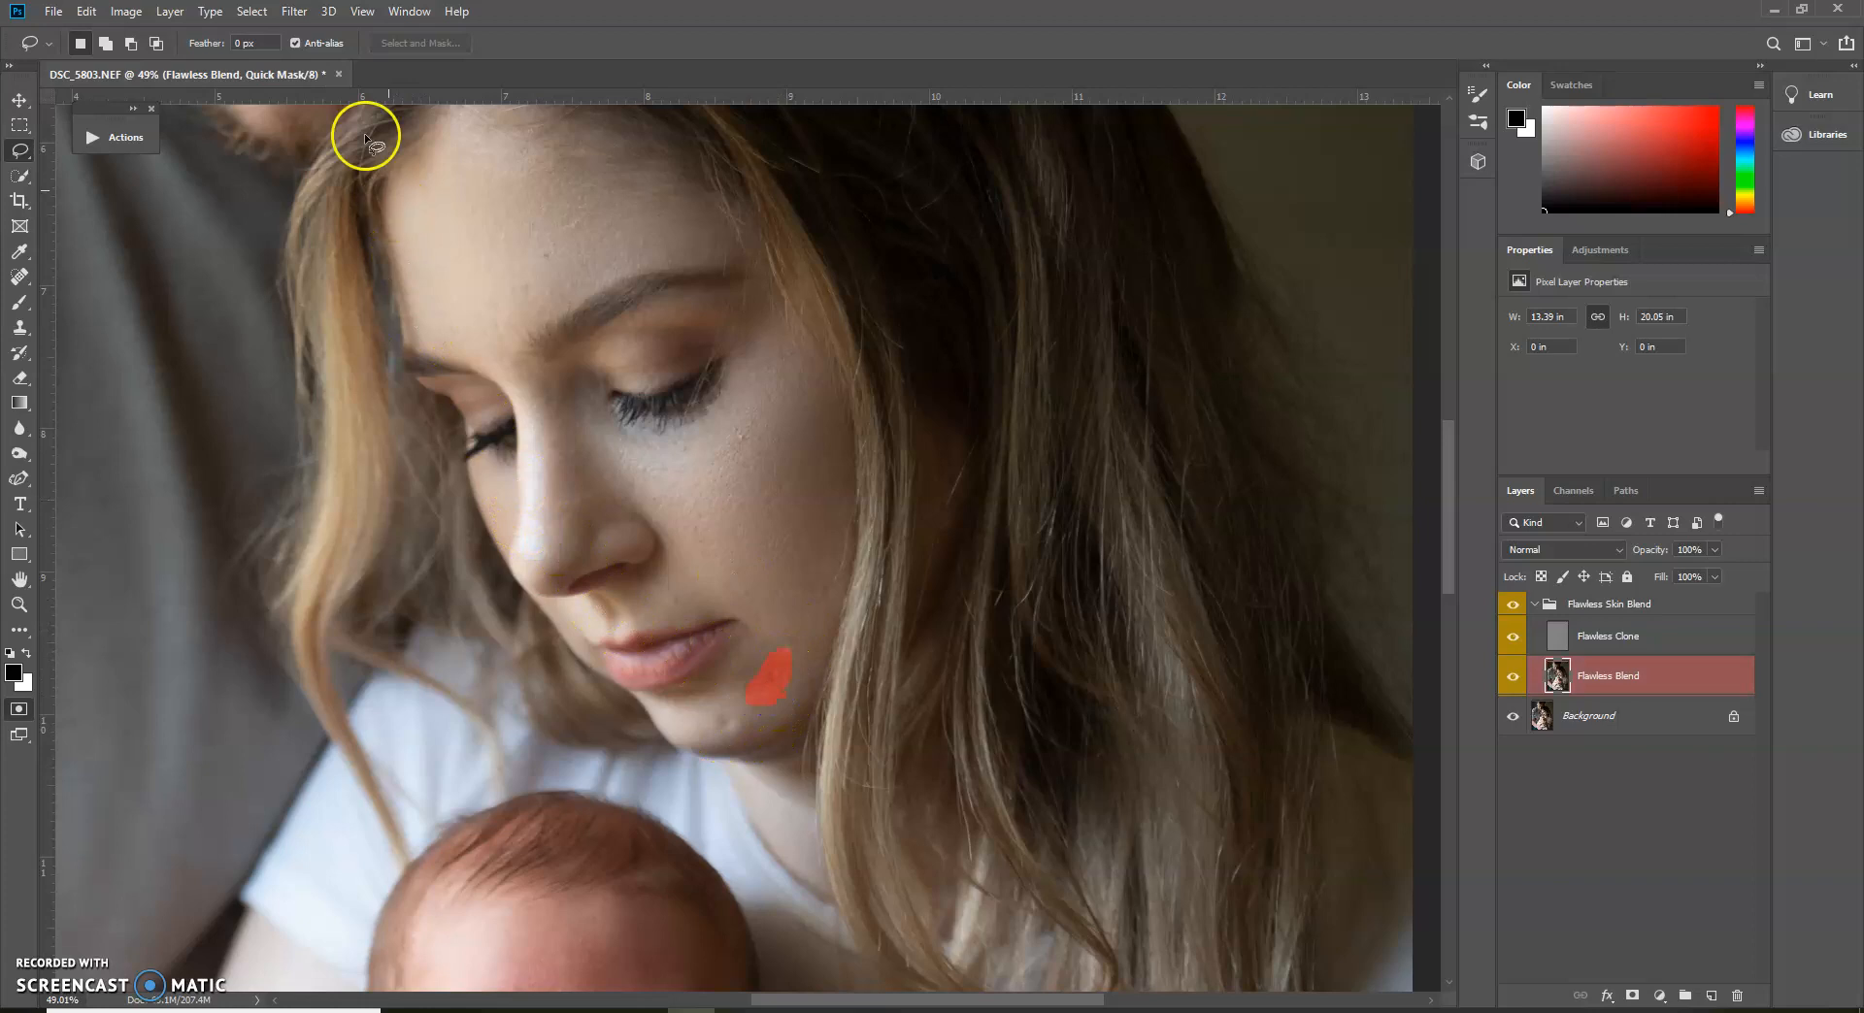
click(295, 12)
click(307, 33)
key(q)
click(295, 11)
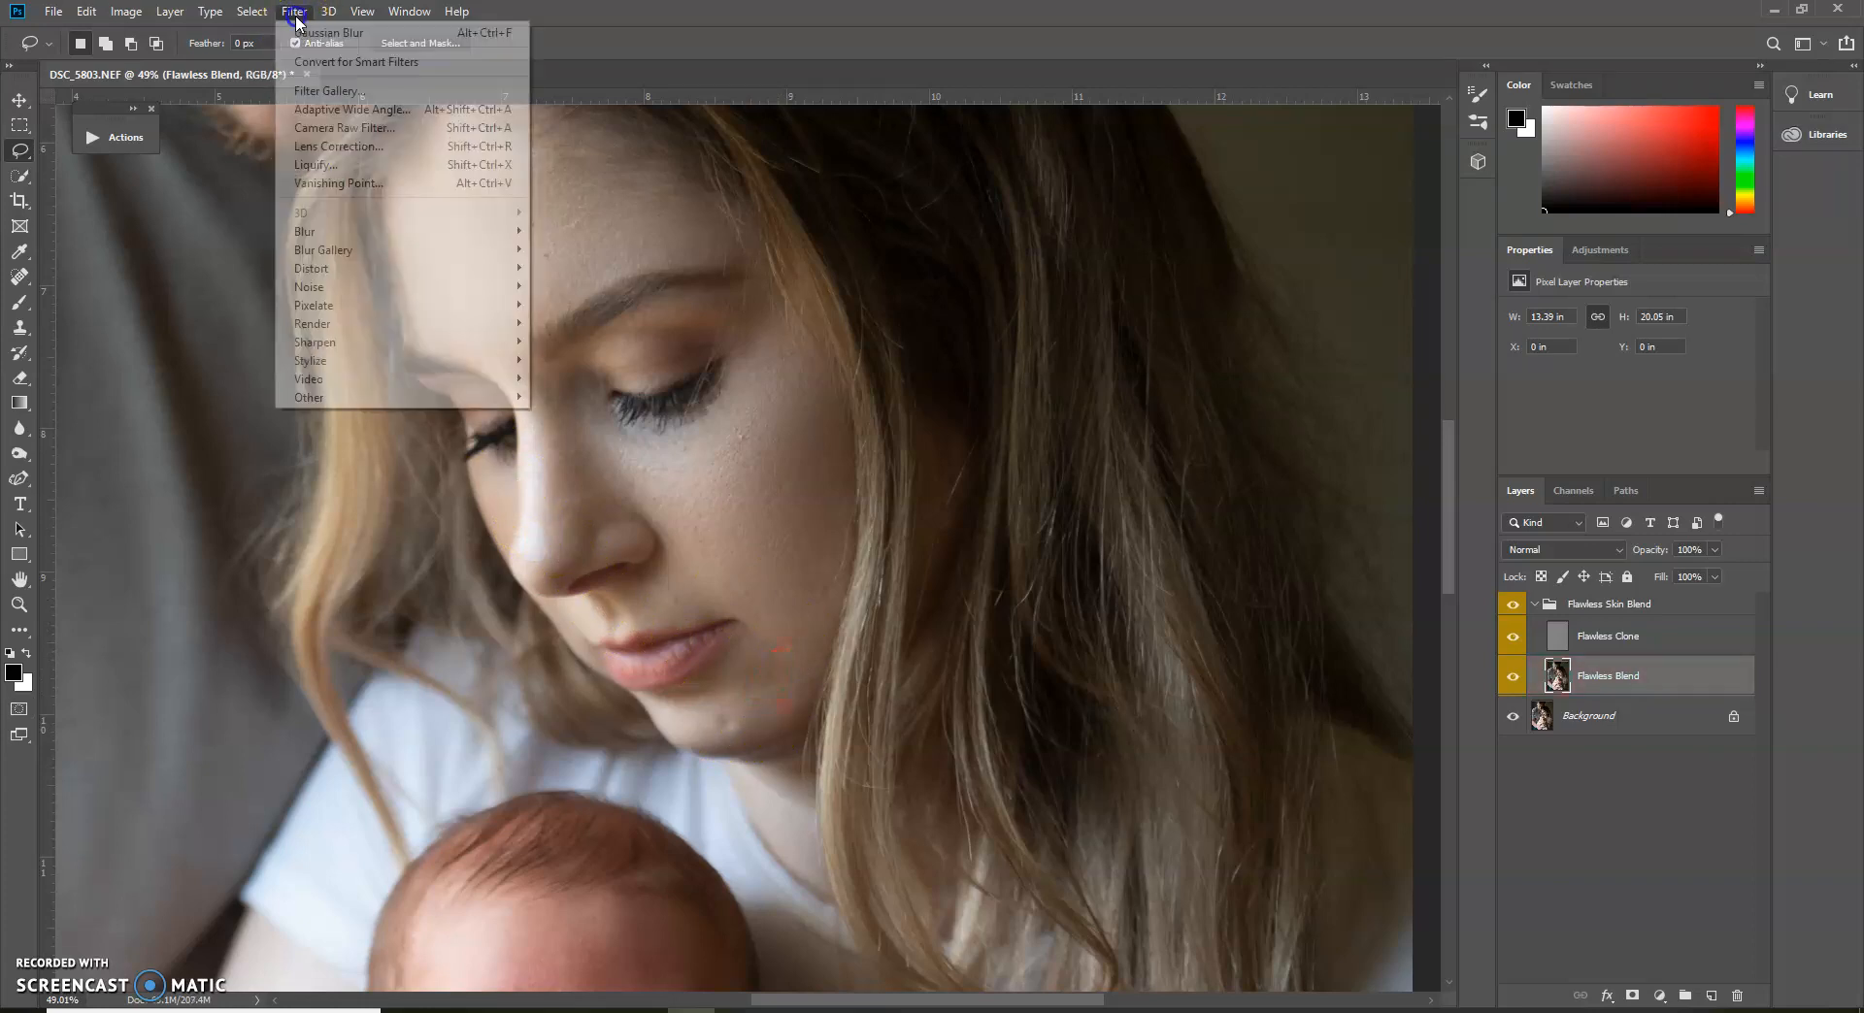
click(310, 32)
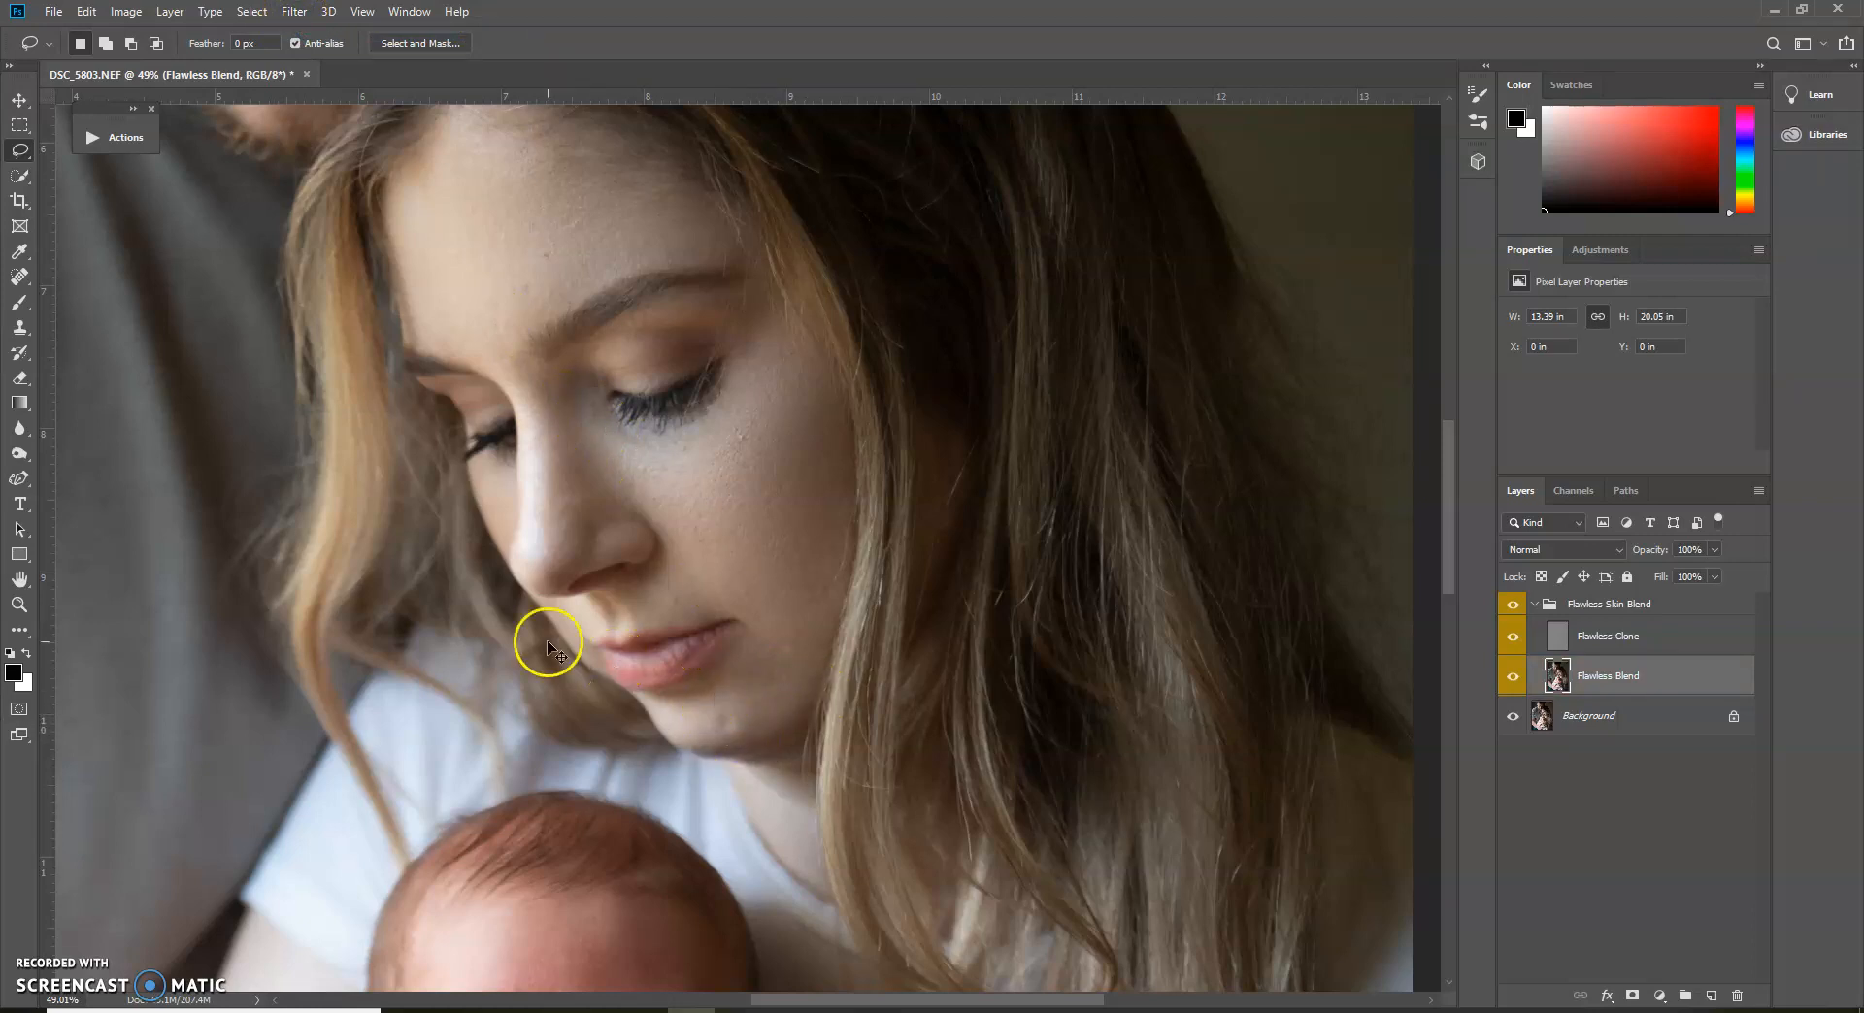
Clone clean texture over the chin blemish on the Flawless Clone layer with the Clone Stamp at 98% opacity
click(21, 276)
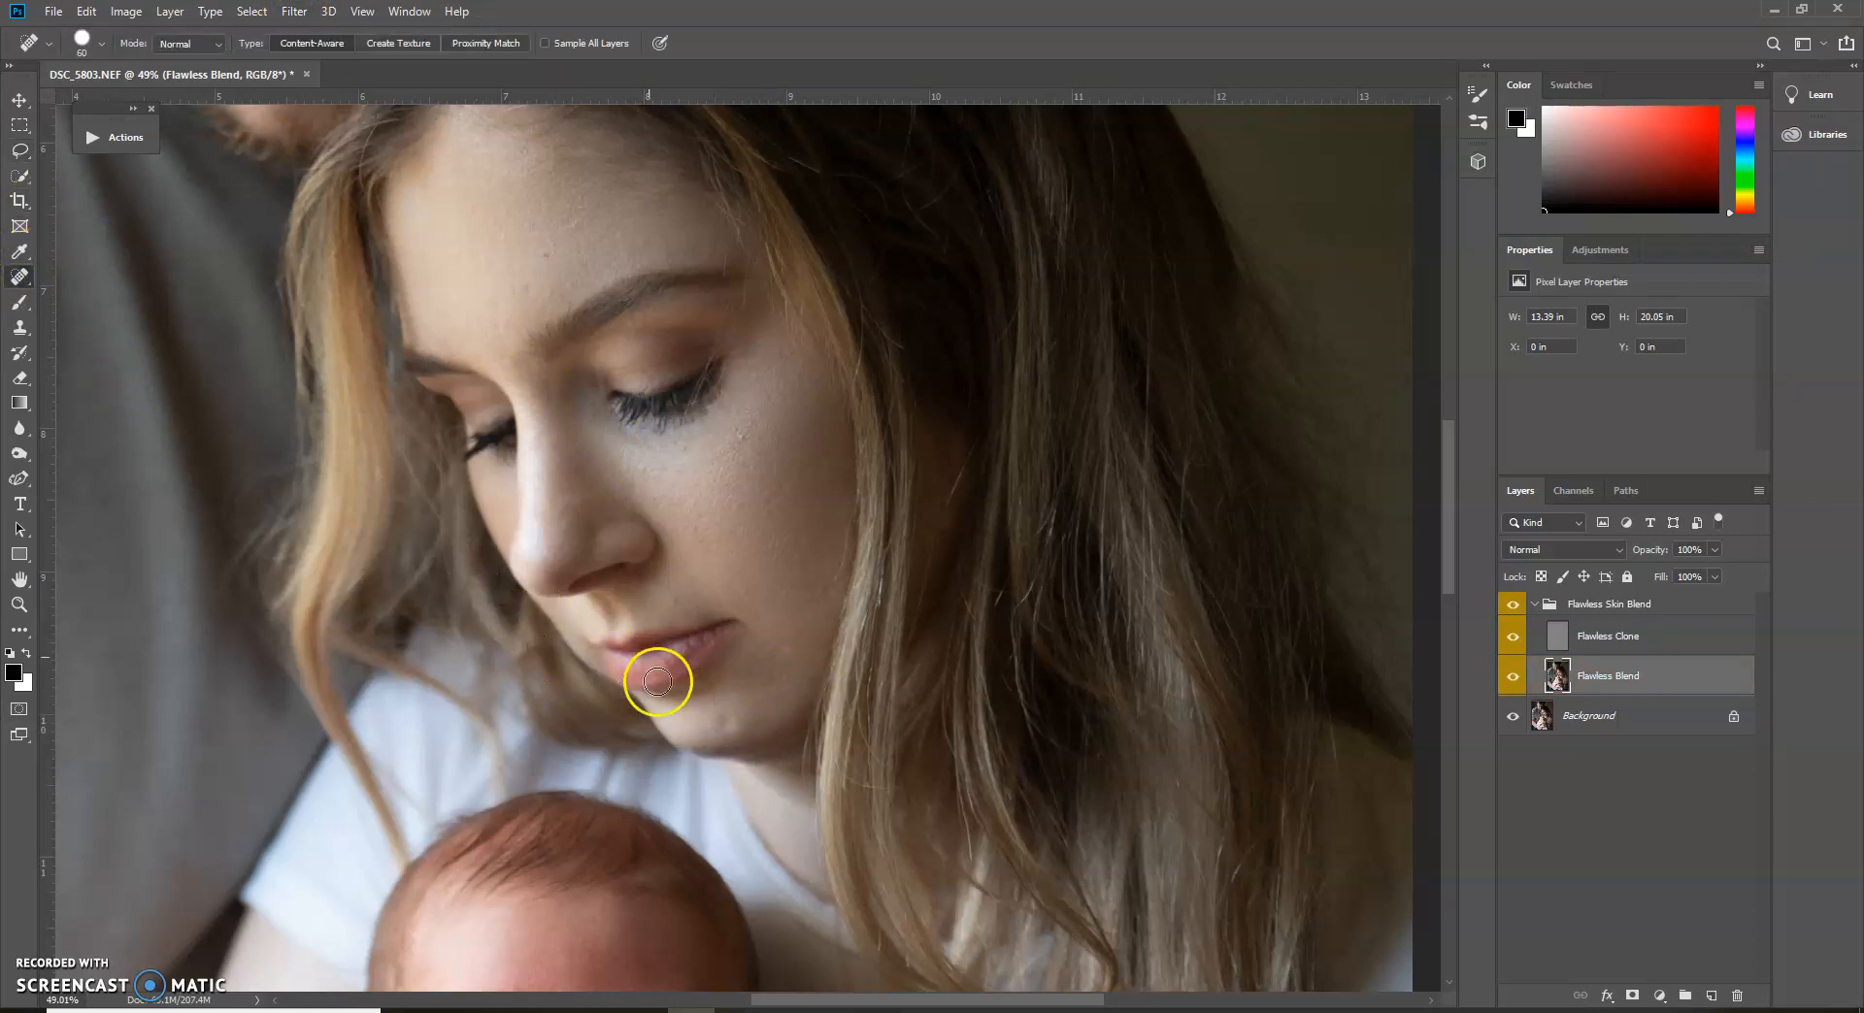
click(1558, 643)
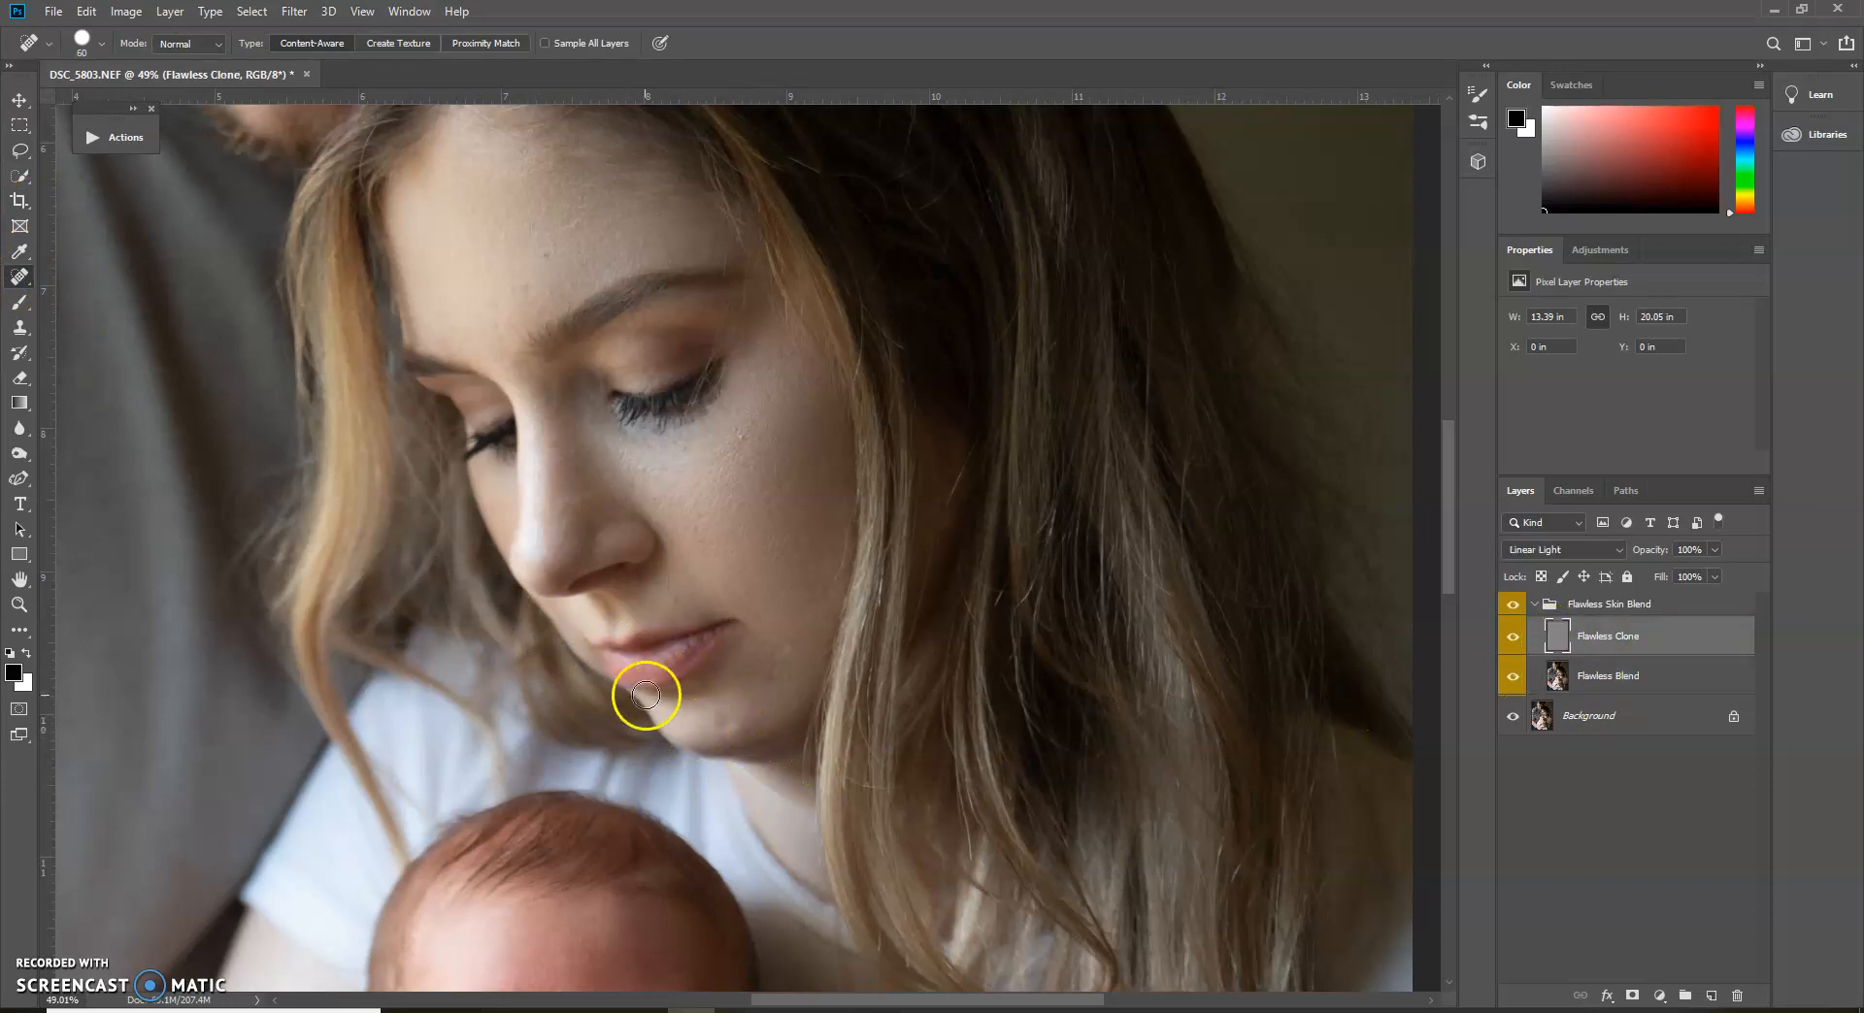
click(20, 327)
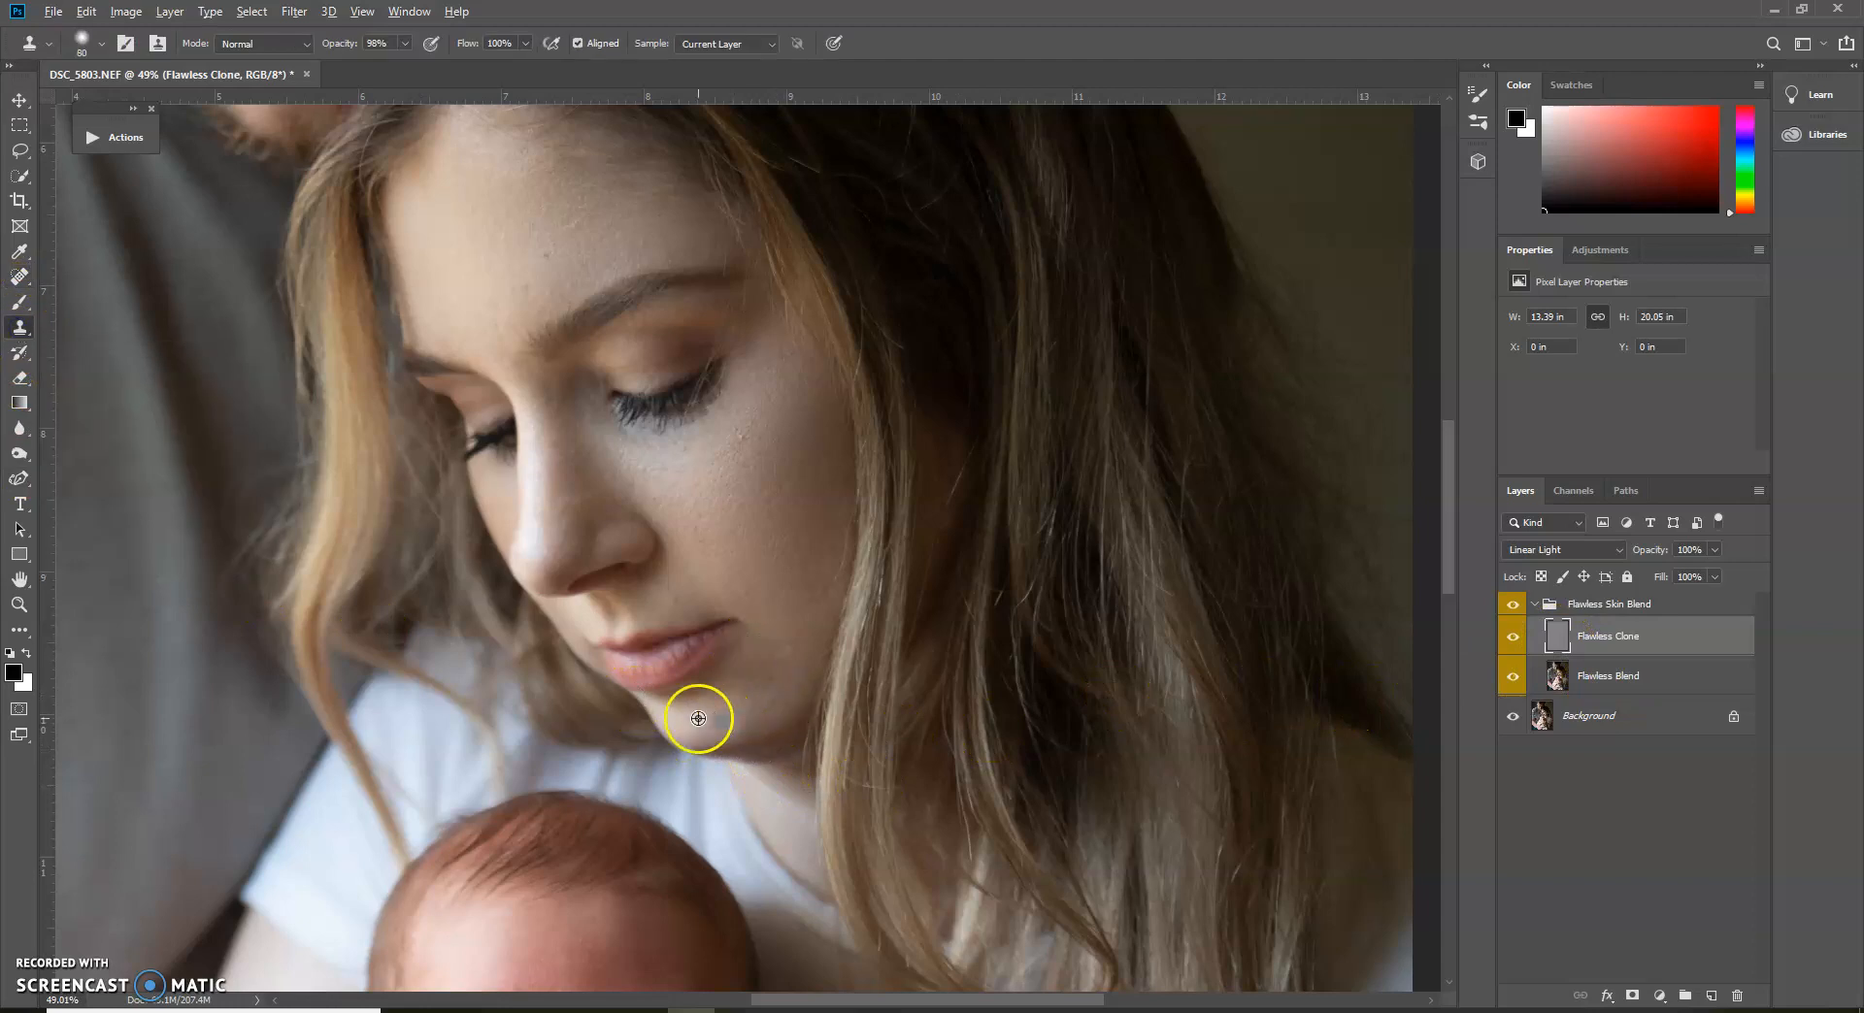
drag(701, 728, 726, 726)
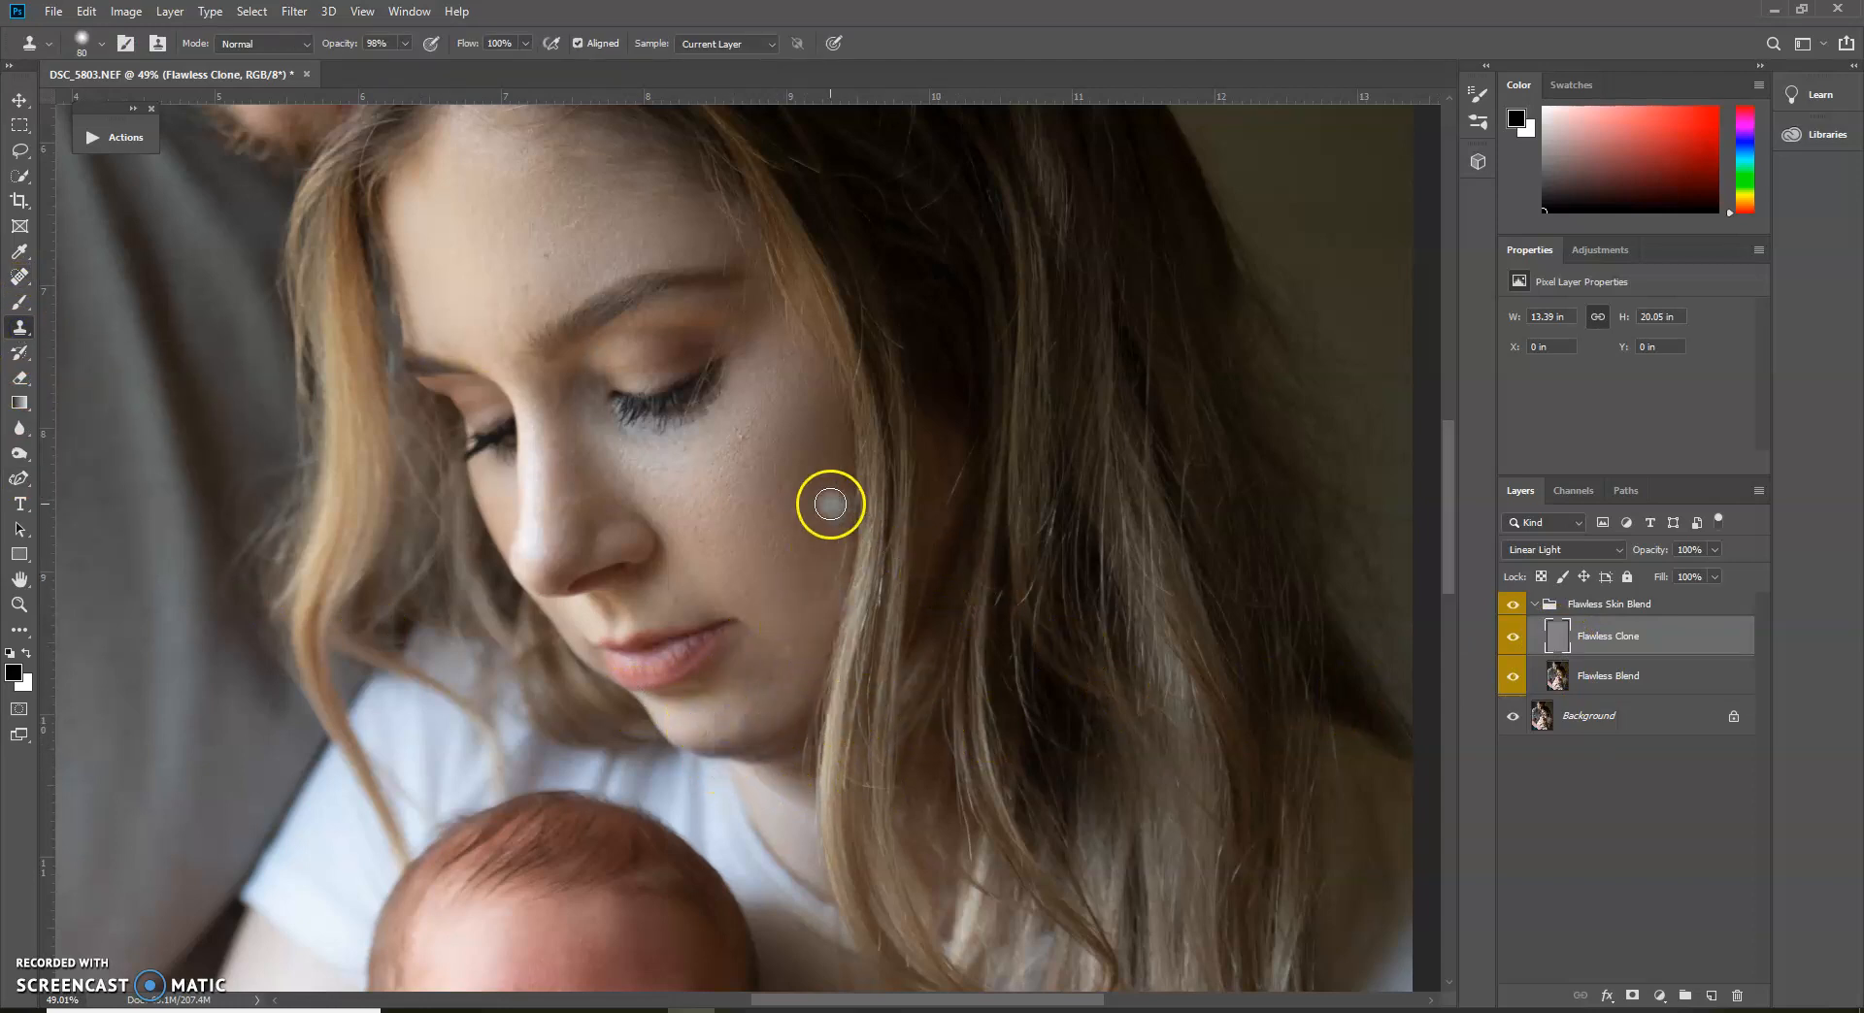
Revert the portrait to its last saved version, discarding the skin retouching
click(54, 12)
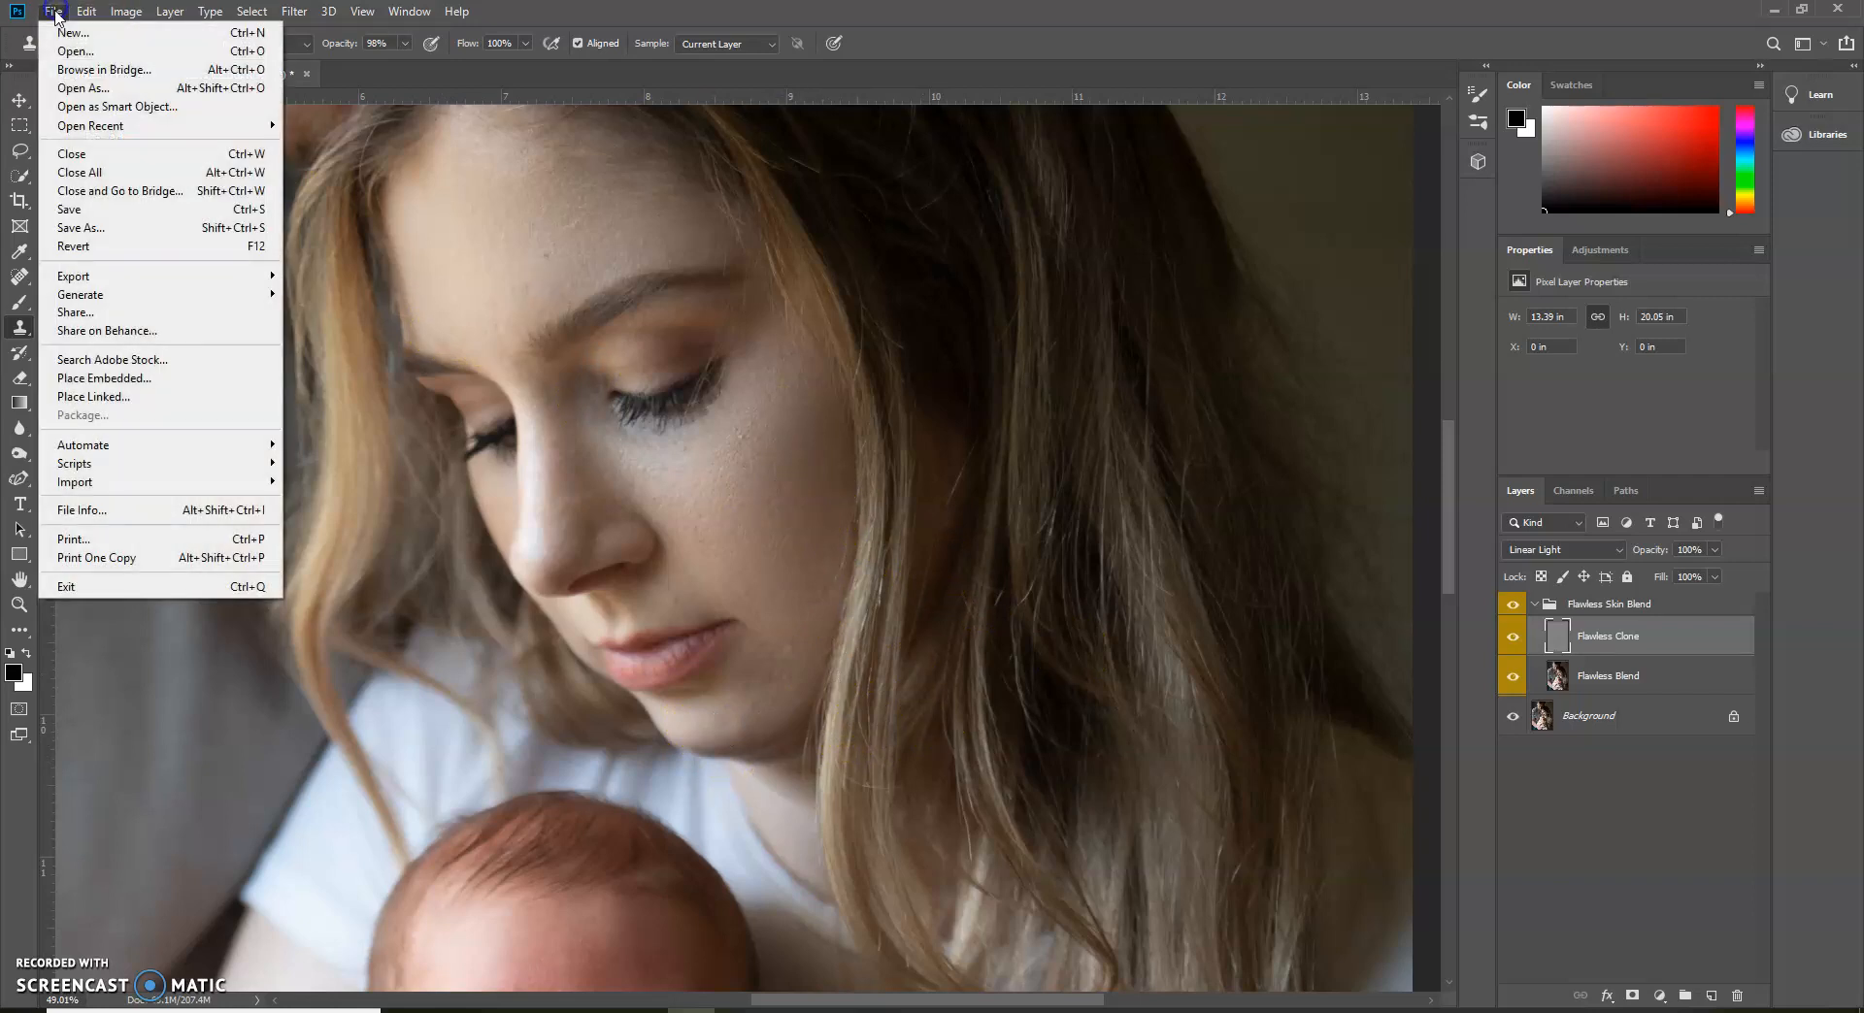
click(125, 247)
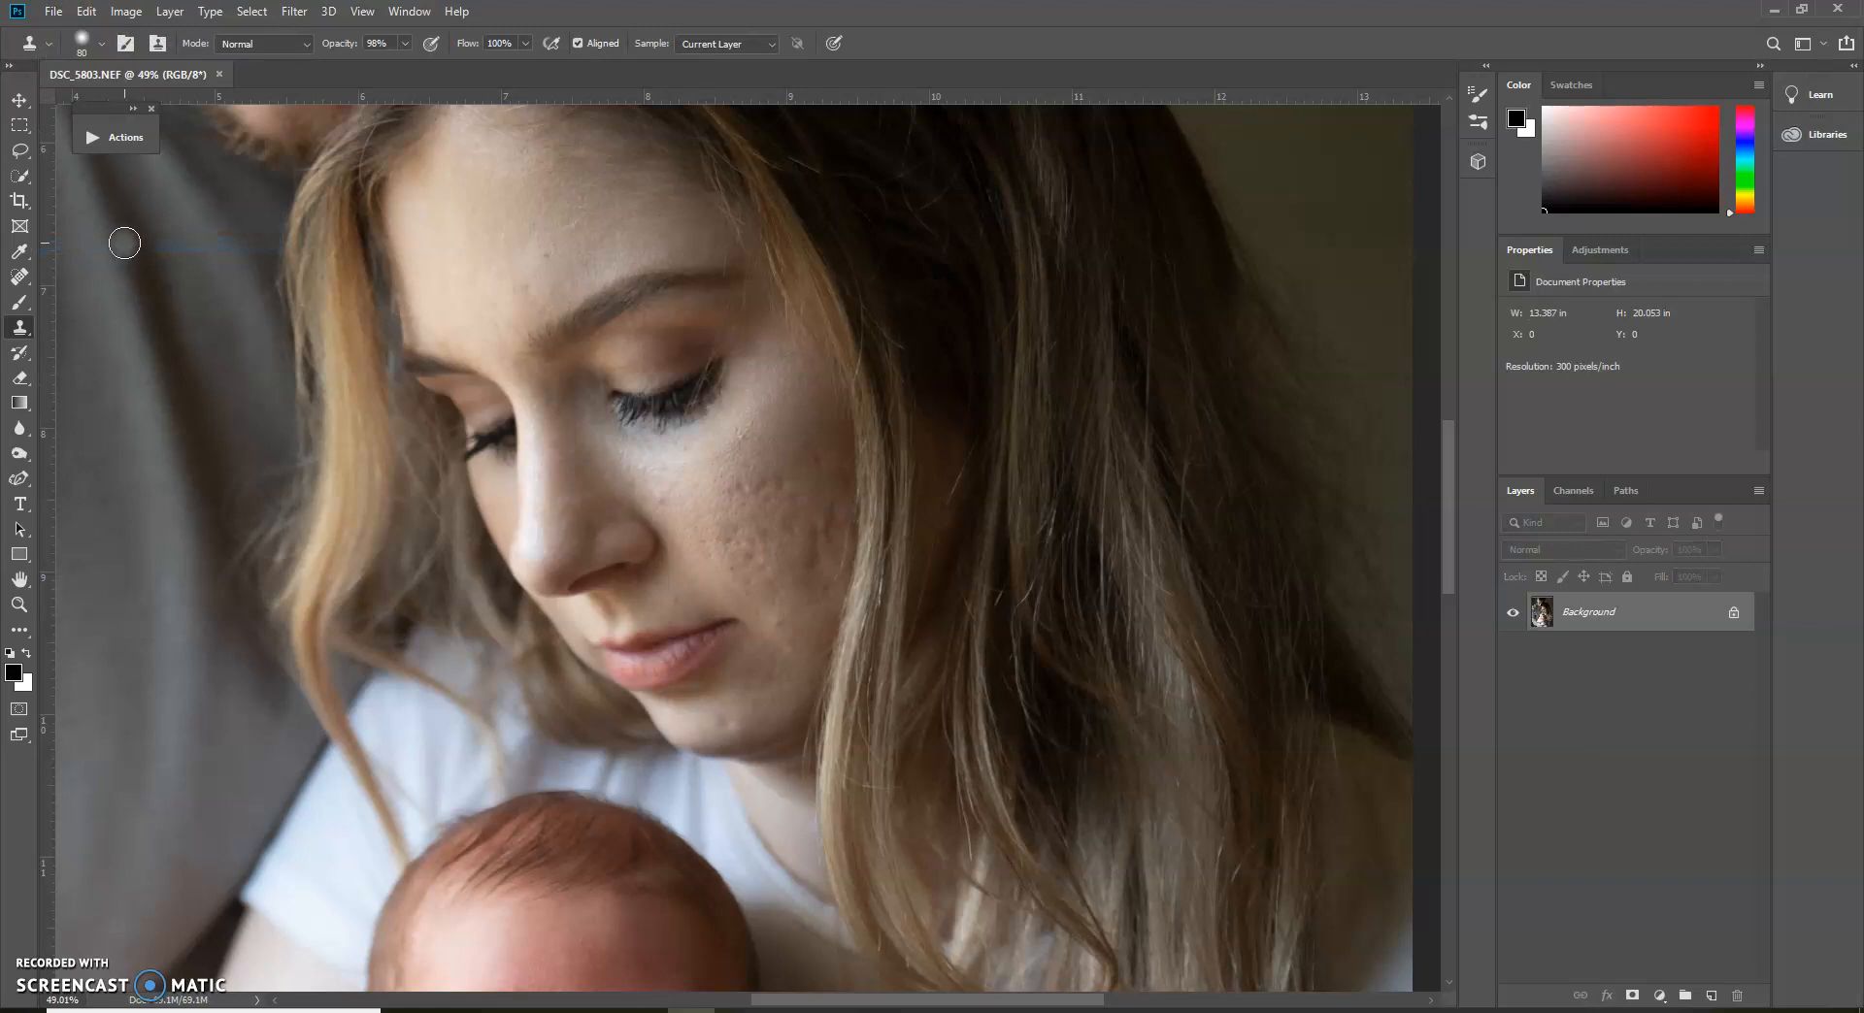
Undo the last revert to bring back the Flawless Skin Blend retouching layers
click(167, 12)
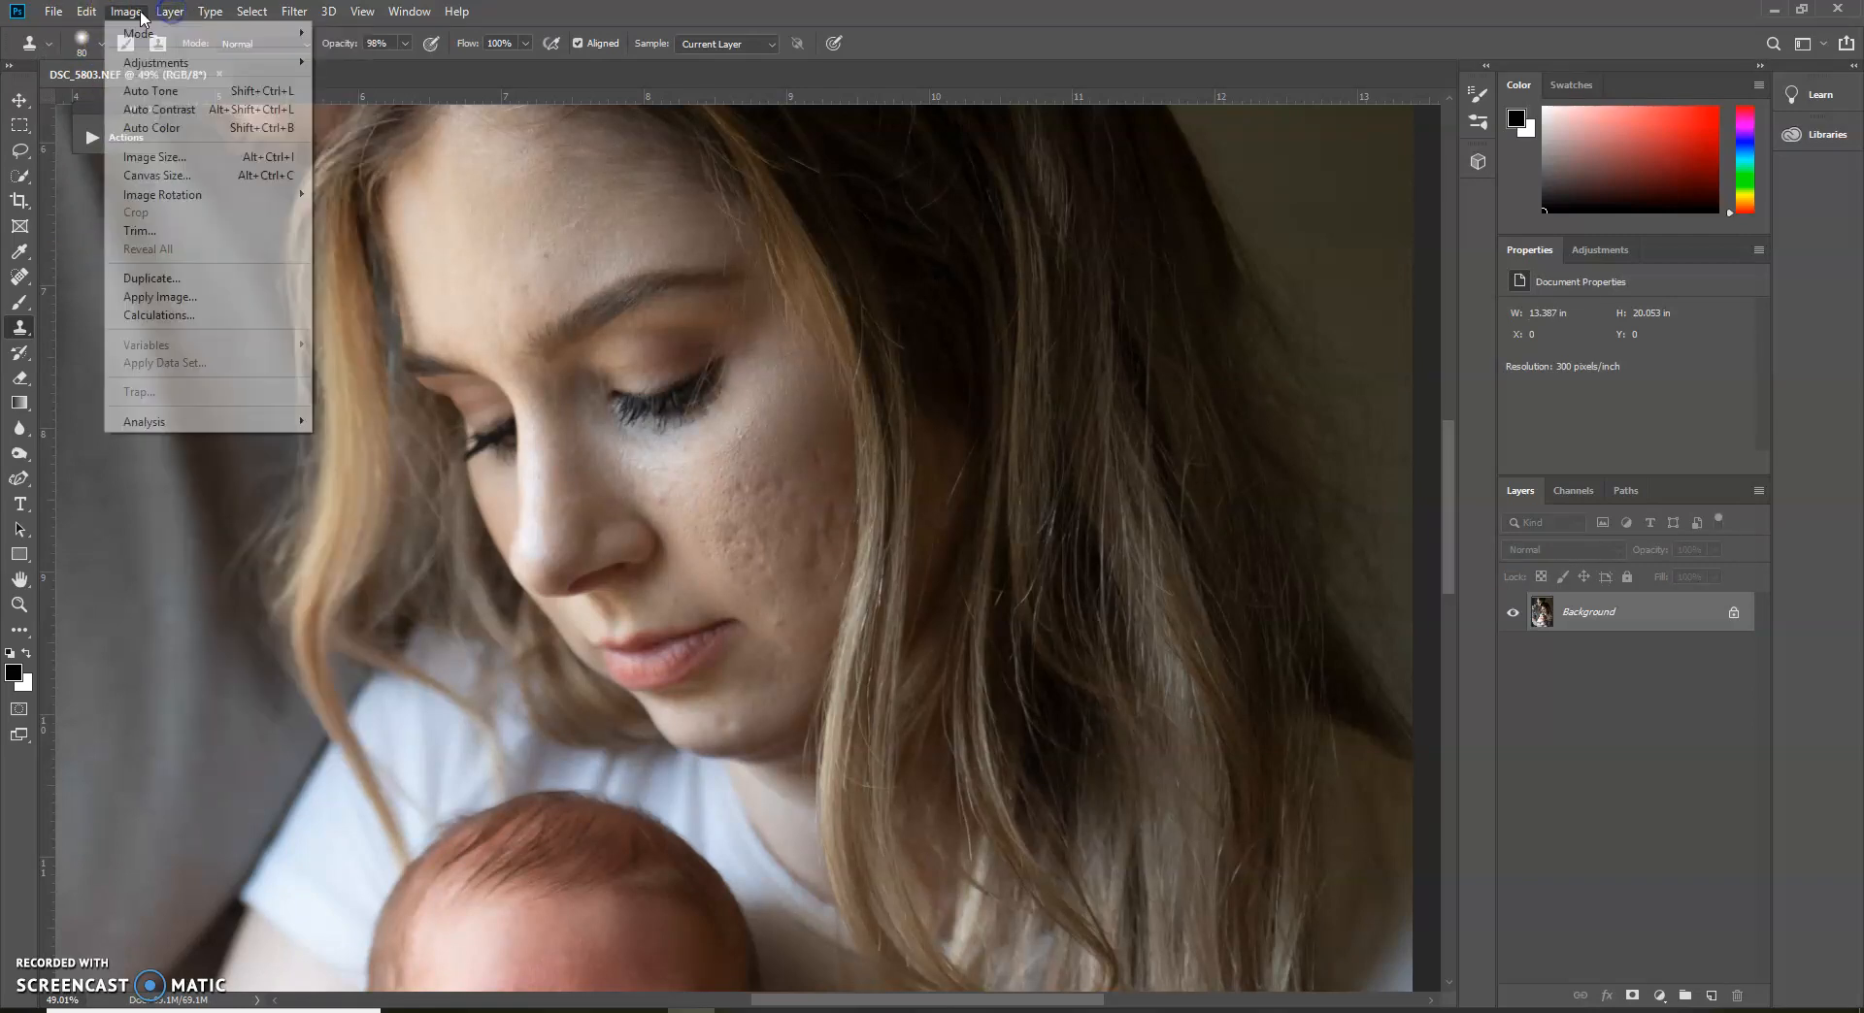
click(89, 13)
click(101, 34)
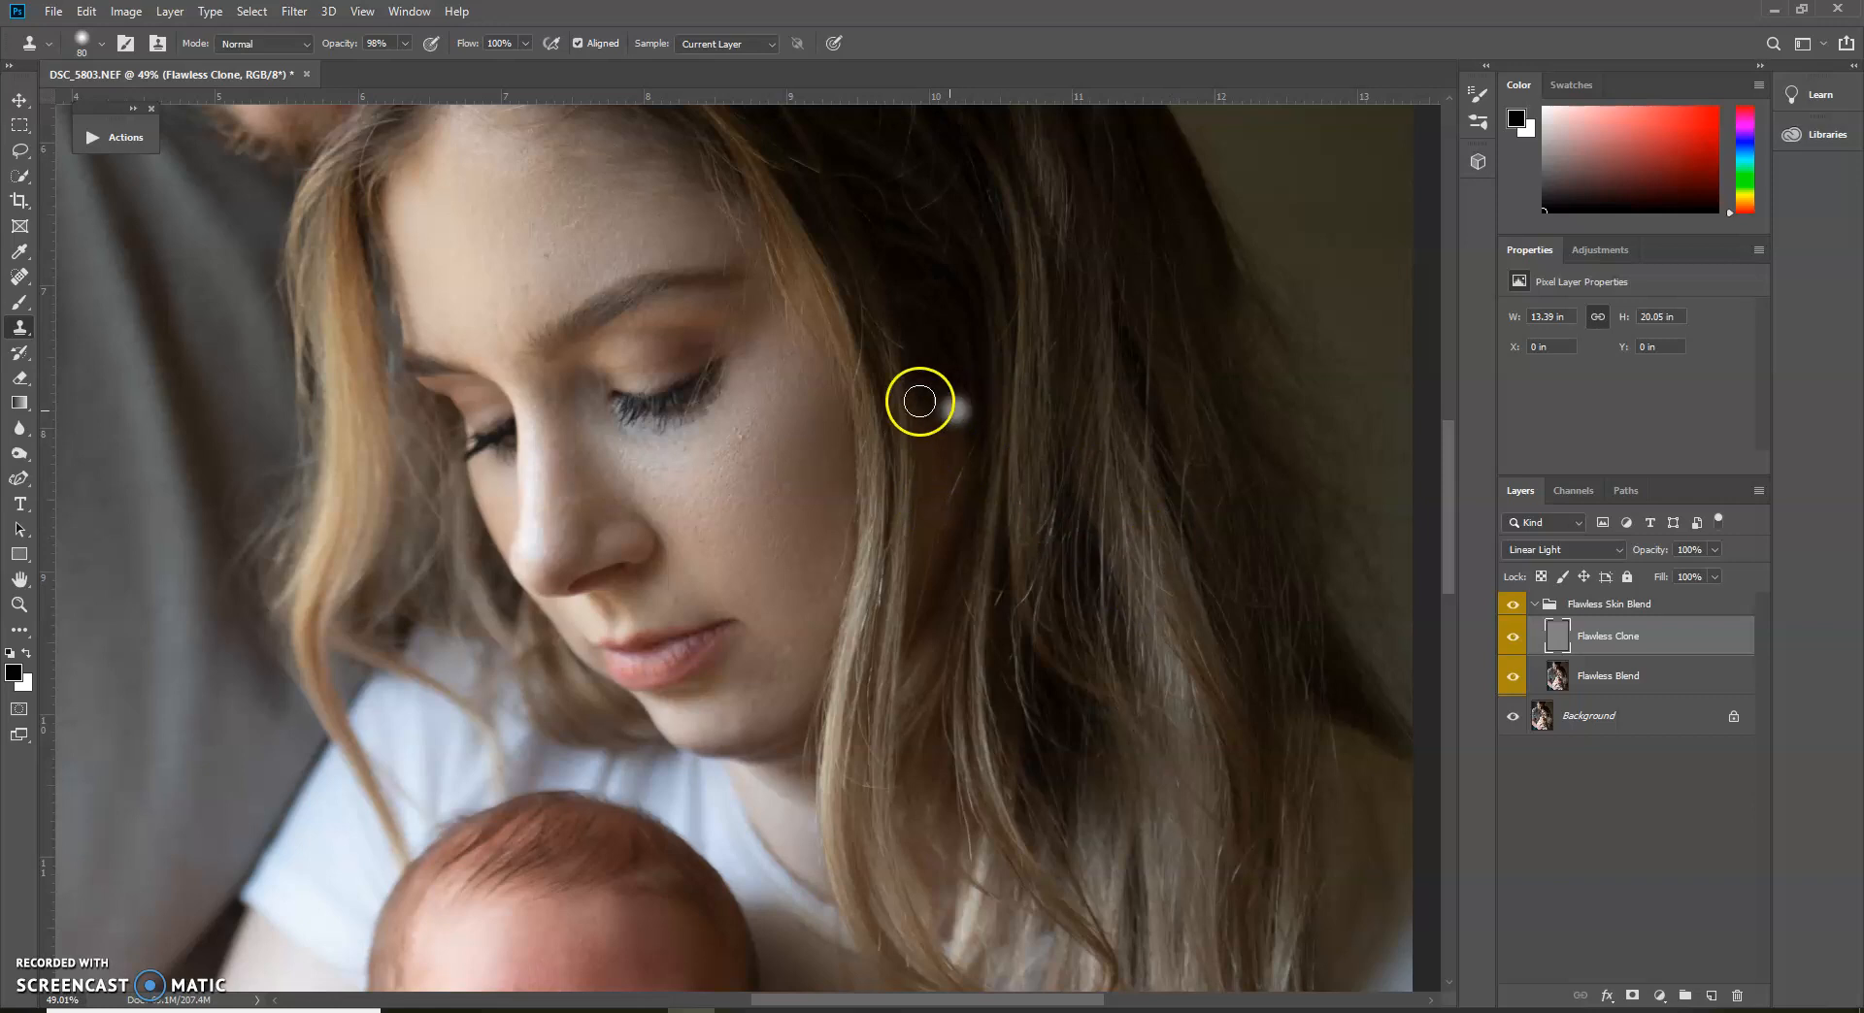
Select the Skin Correction (8 bit) action and flatten the retouched portrait into a single Background layer
click(117, 138)
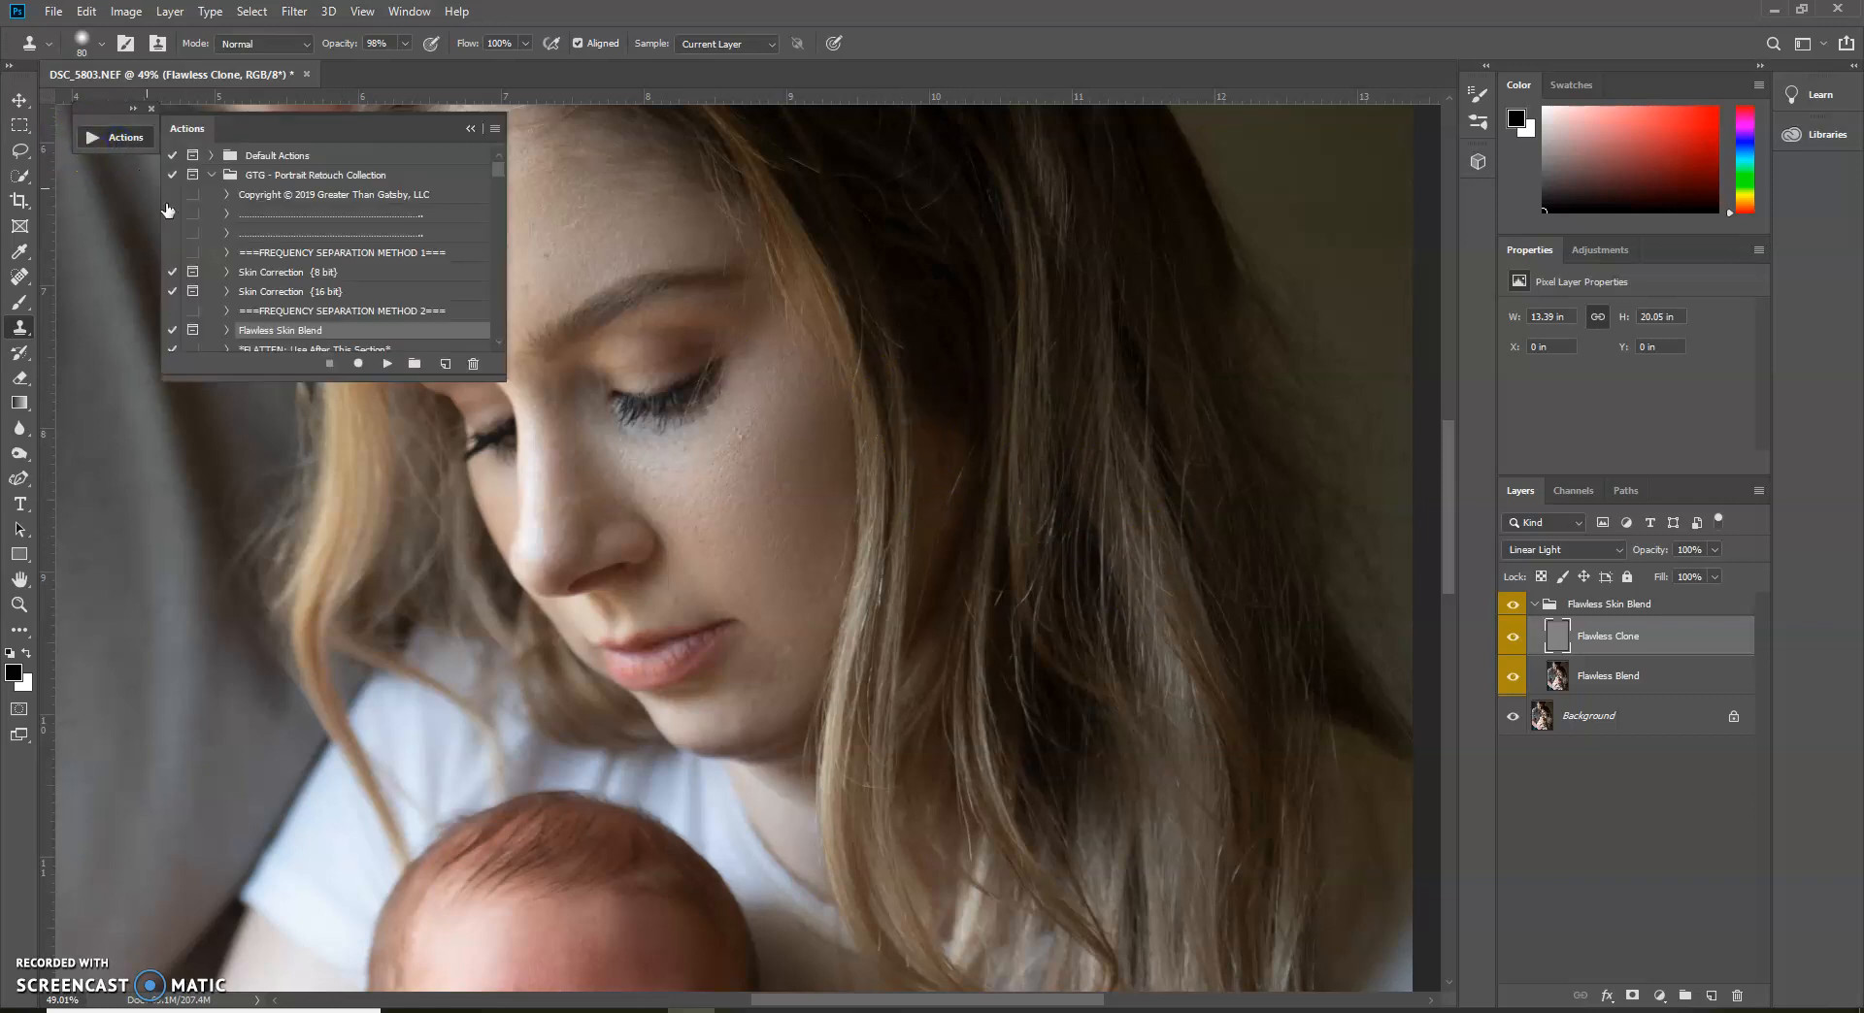
click(268, 275)
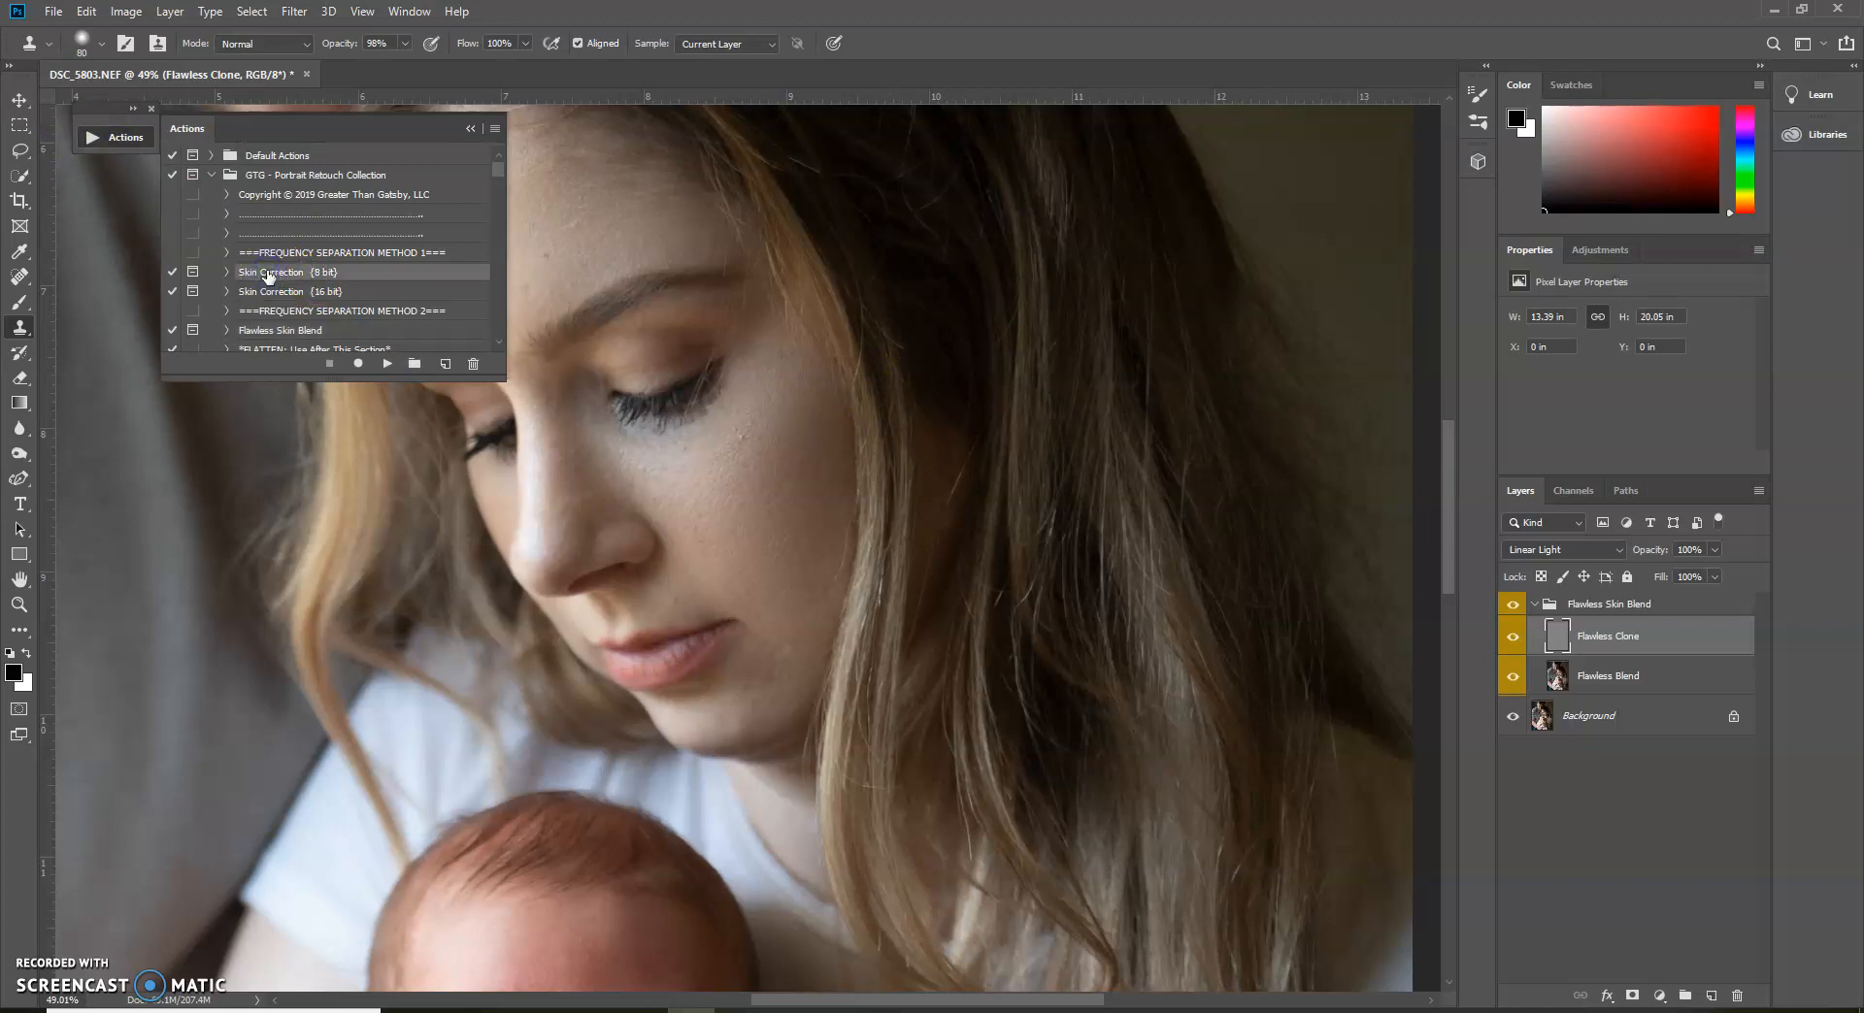
click(470, 132)
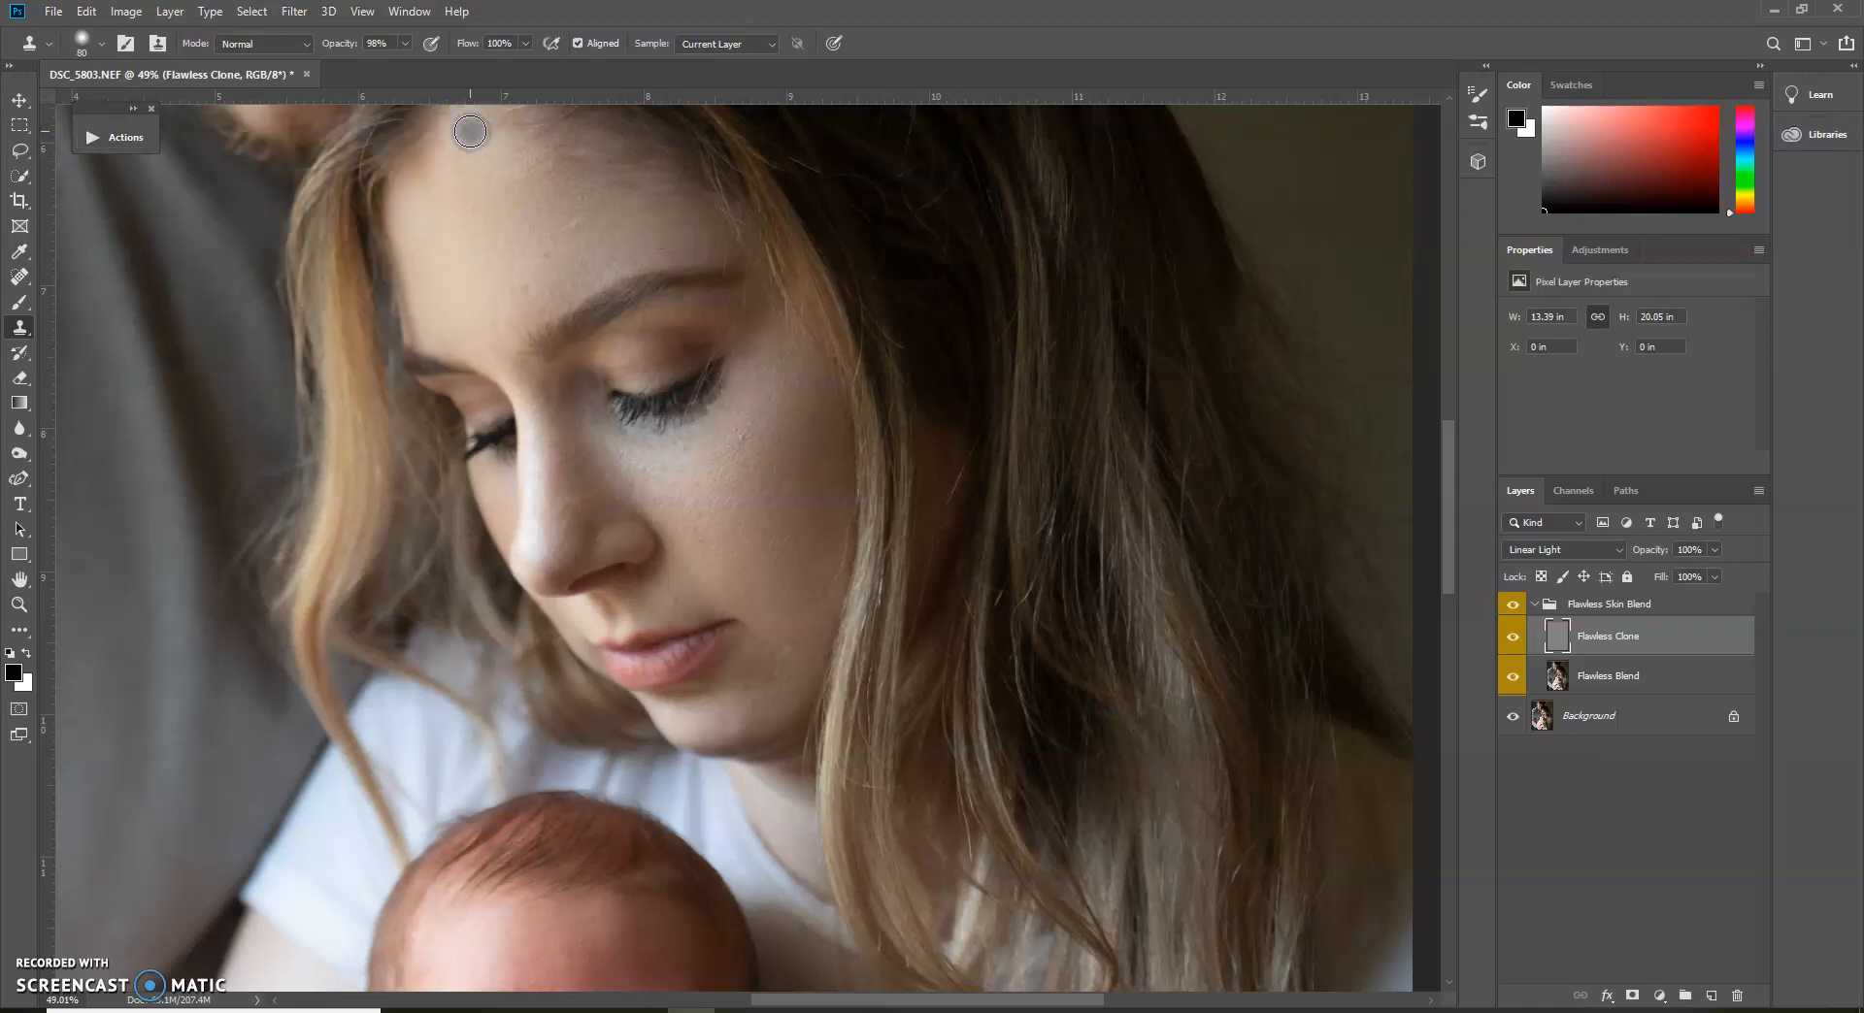
key(F12)
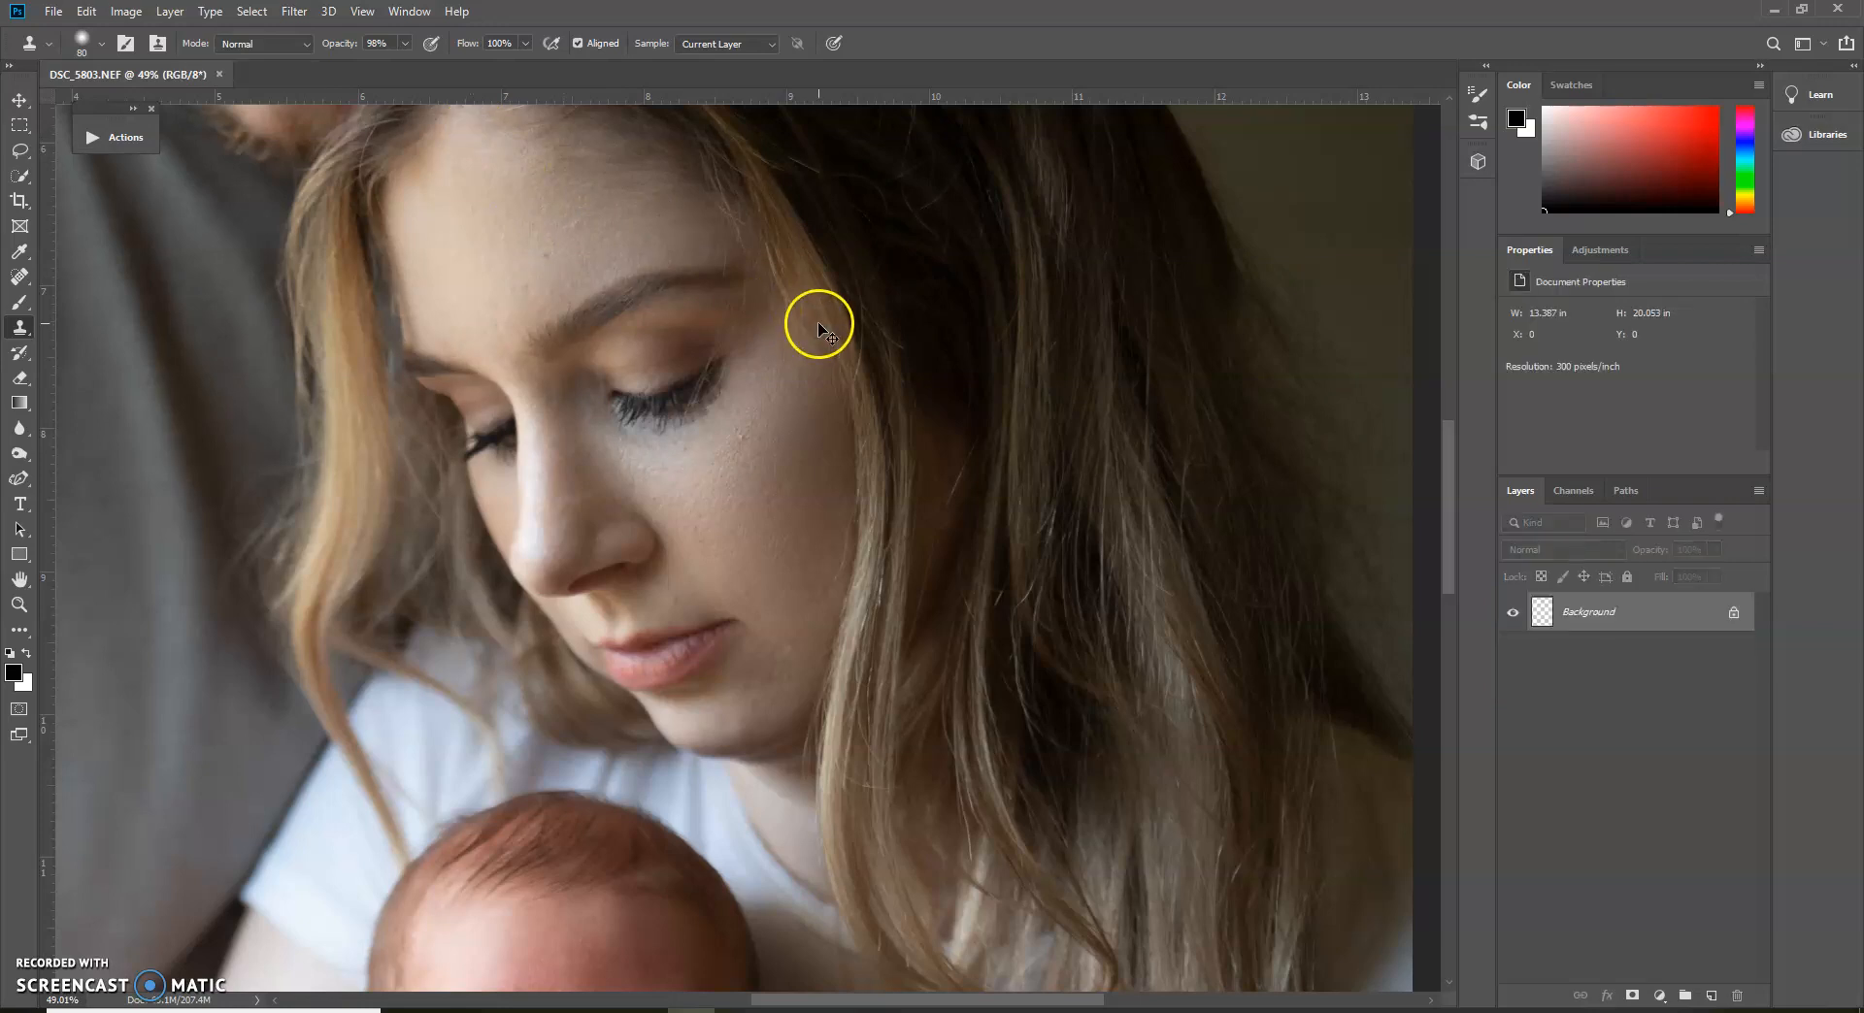
Check that the image mode is 8 Bits/Channel and run the Skin Correction (8 bit) action on the flattened portrait
click(125, 143)
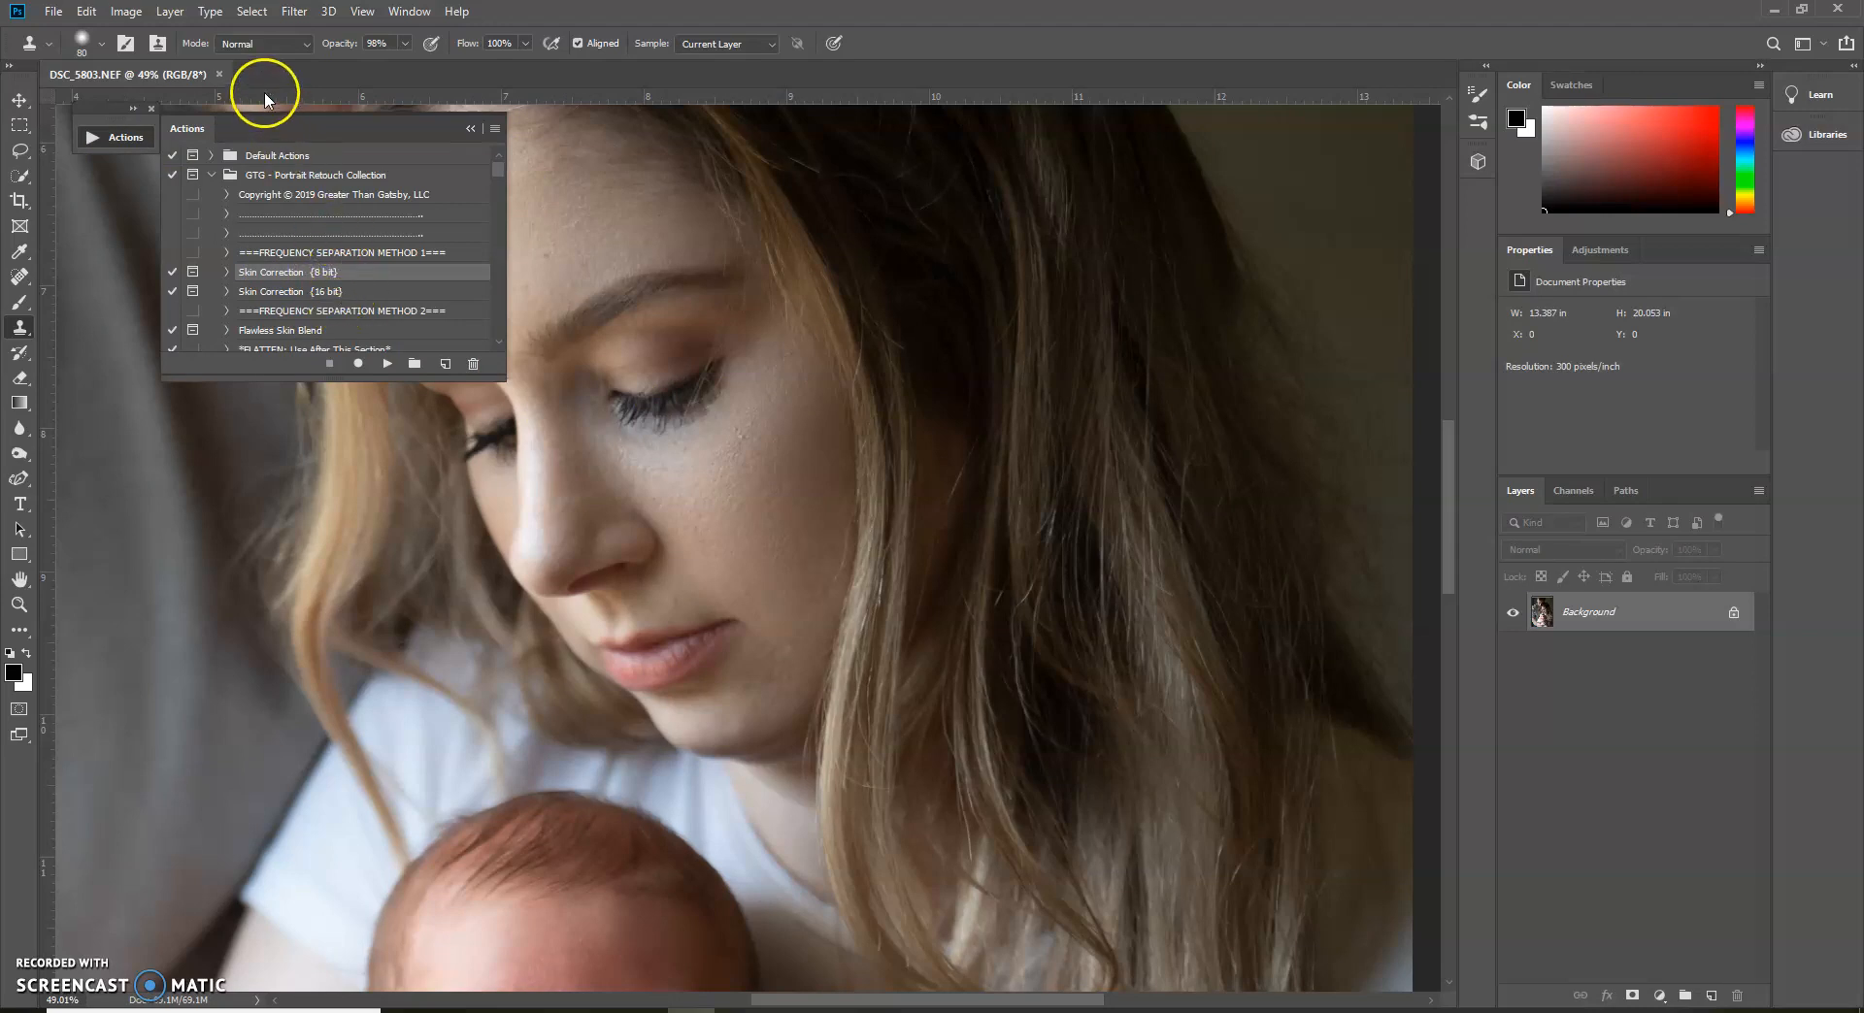
click(127, 11)
mouse_move(141, 33)
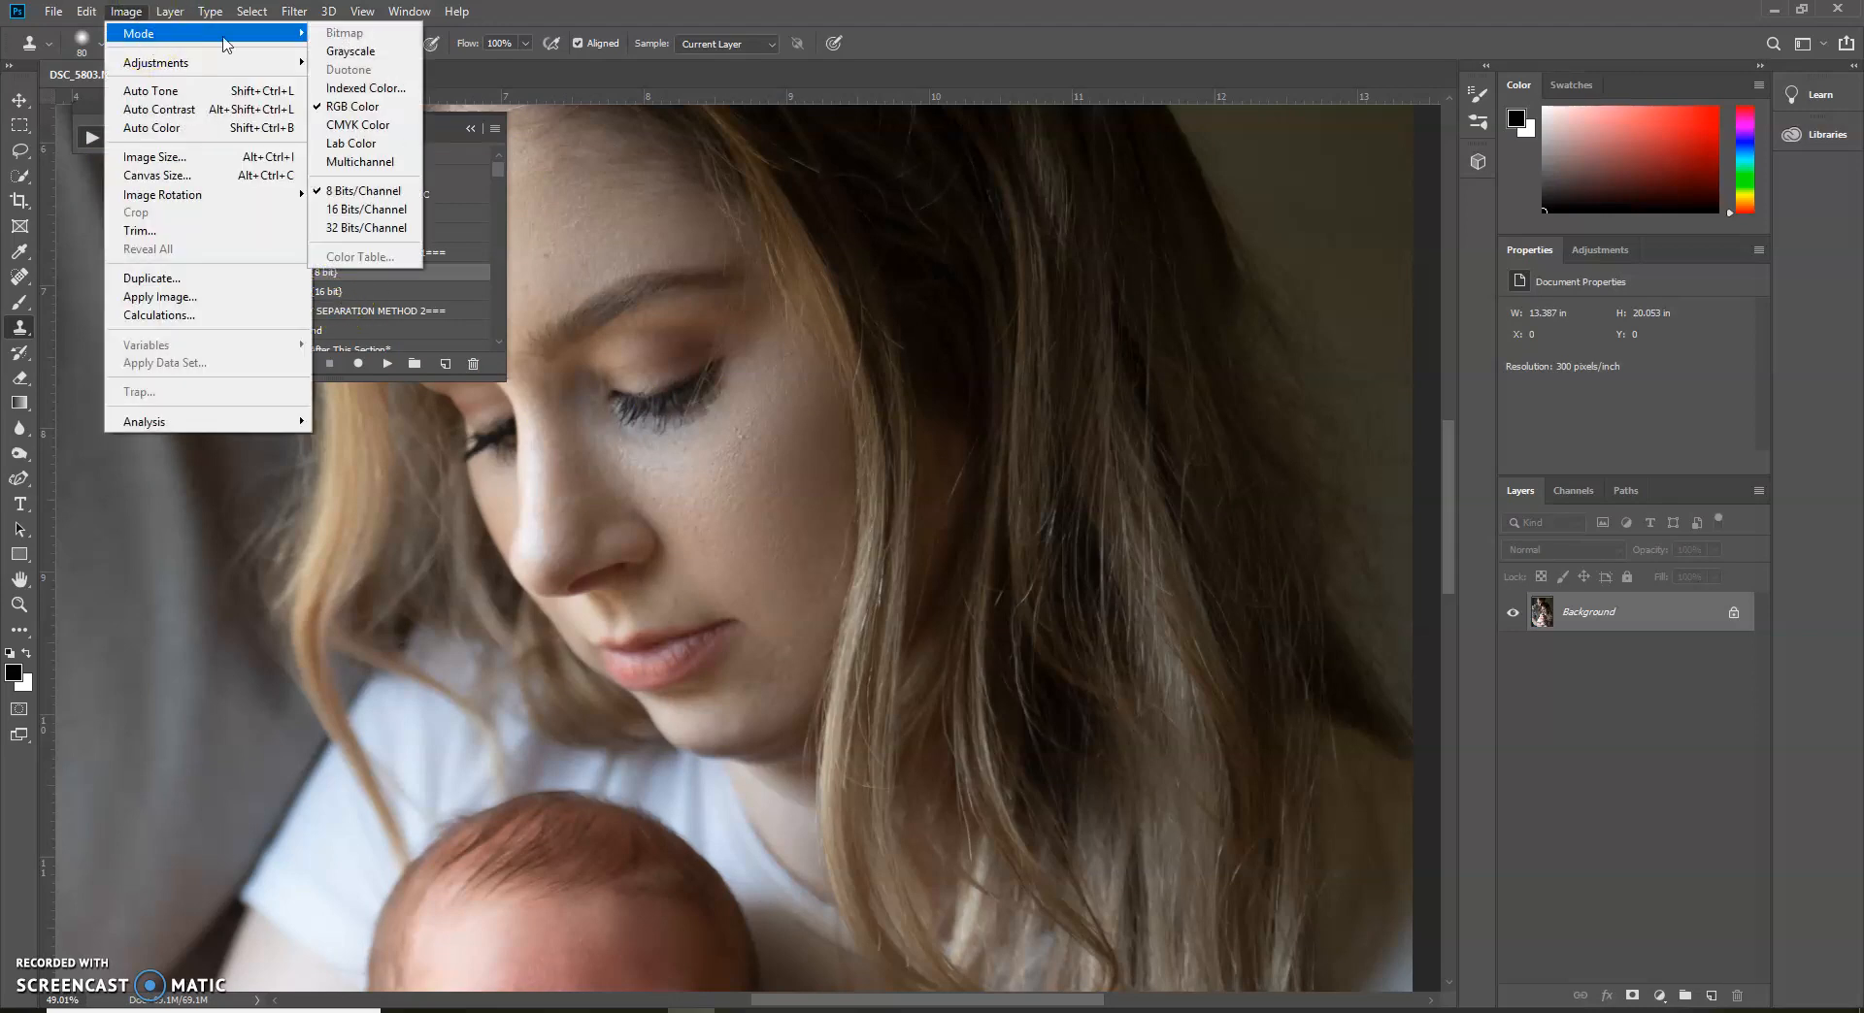
click(359, 210)
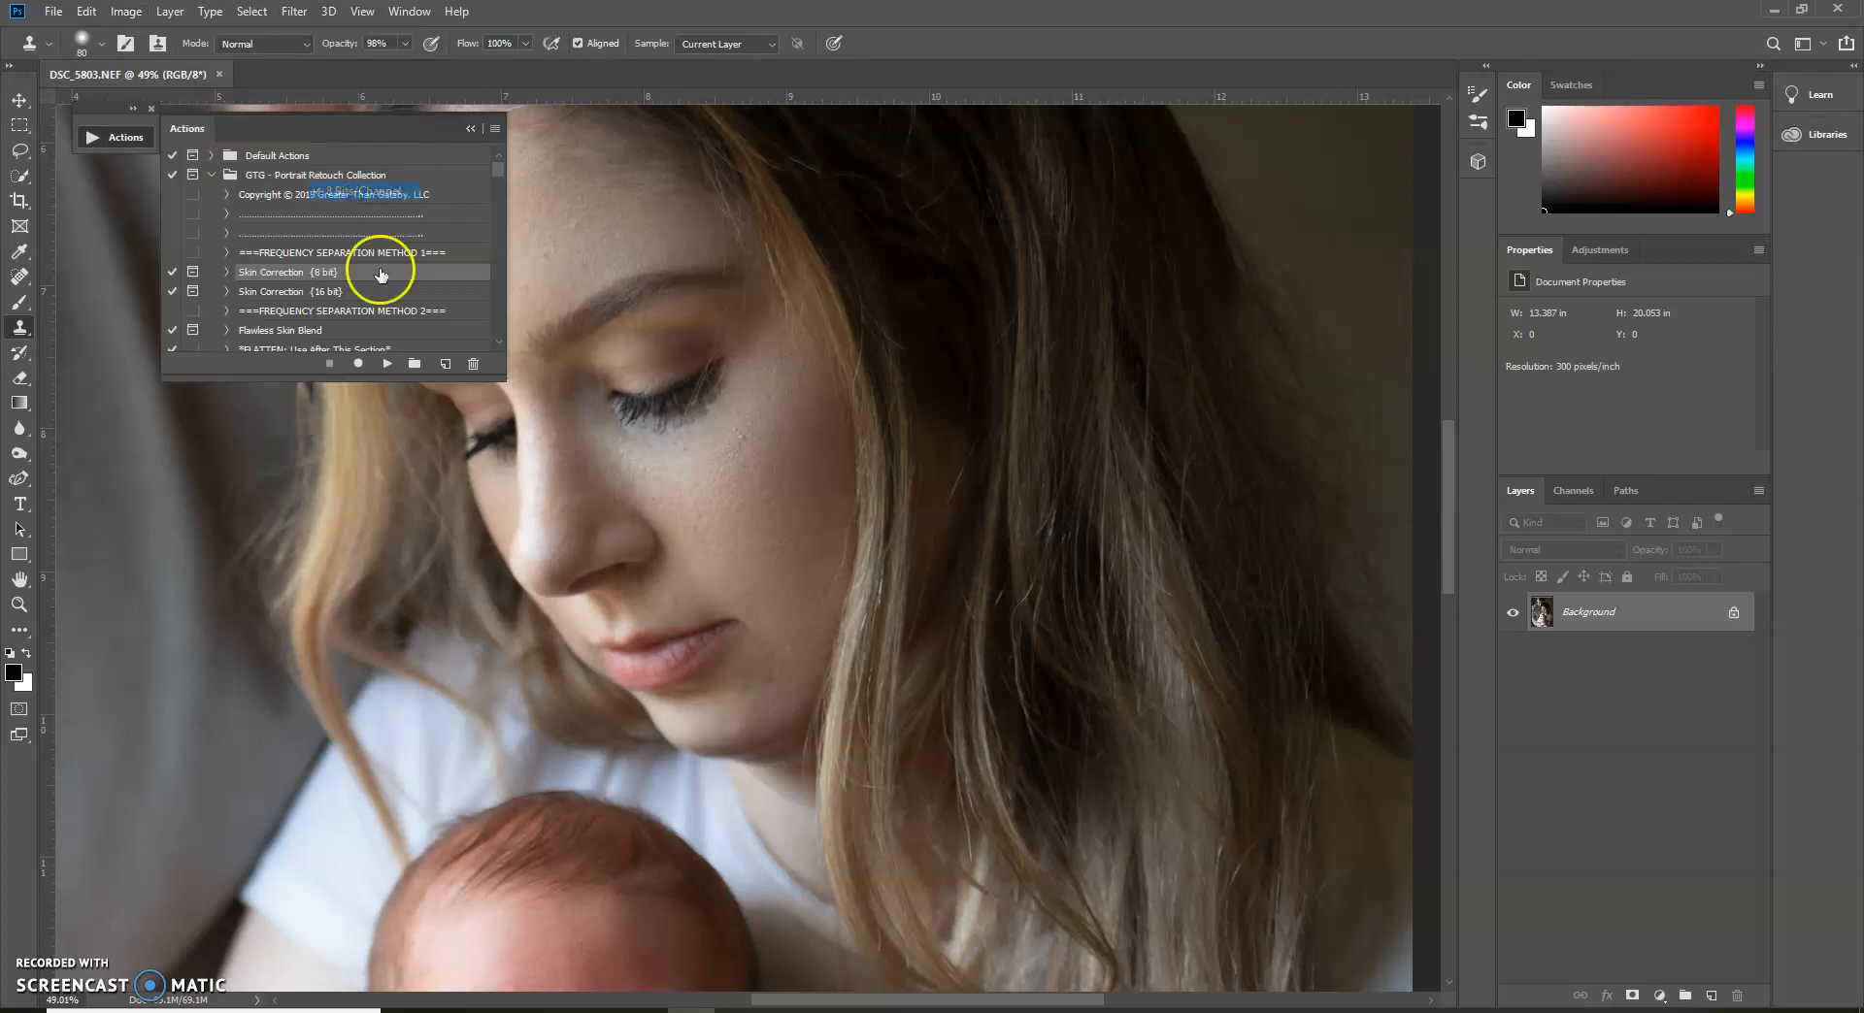
click(387, 363)
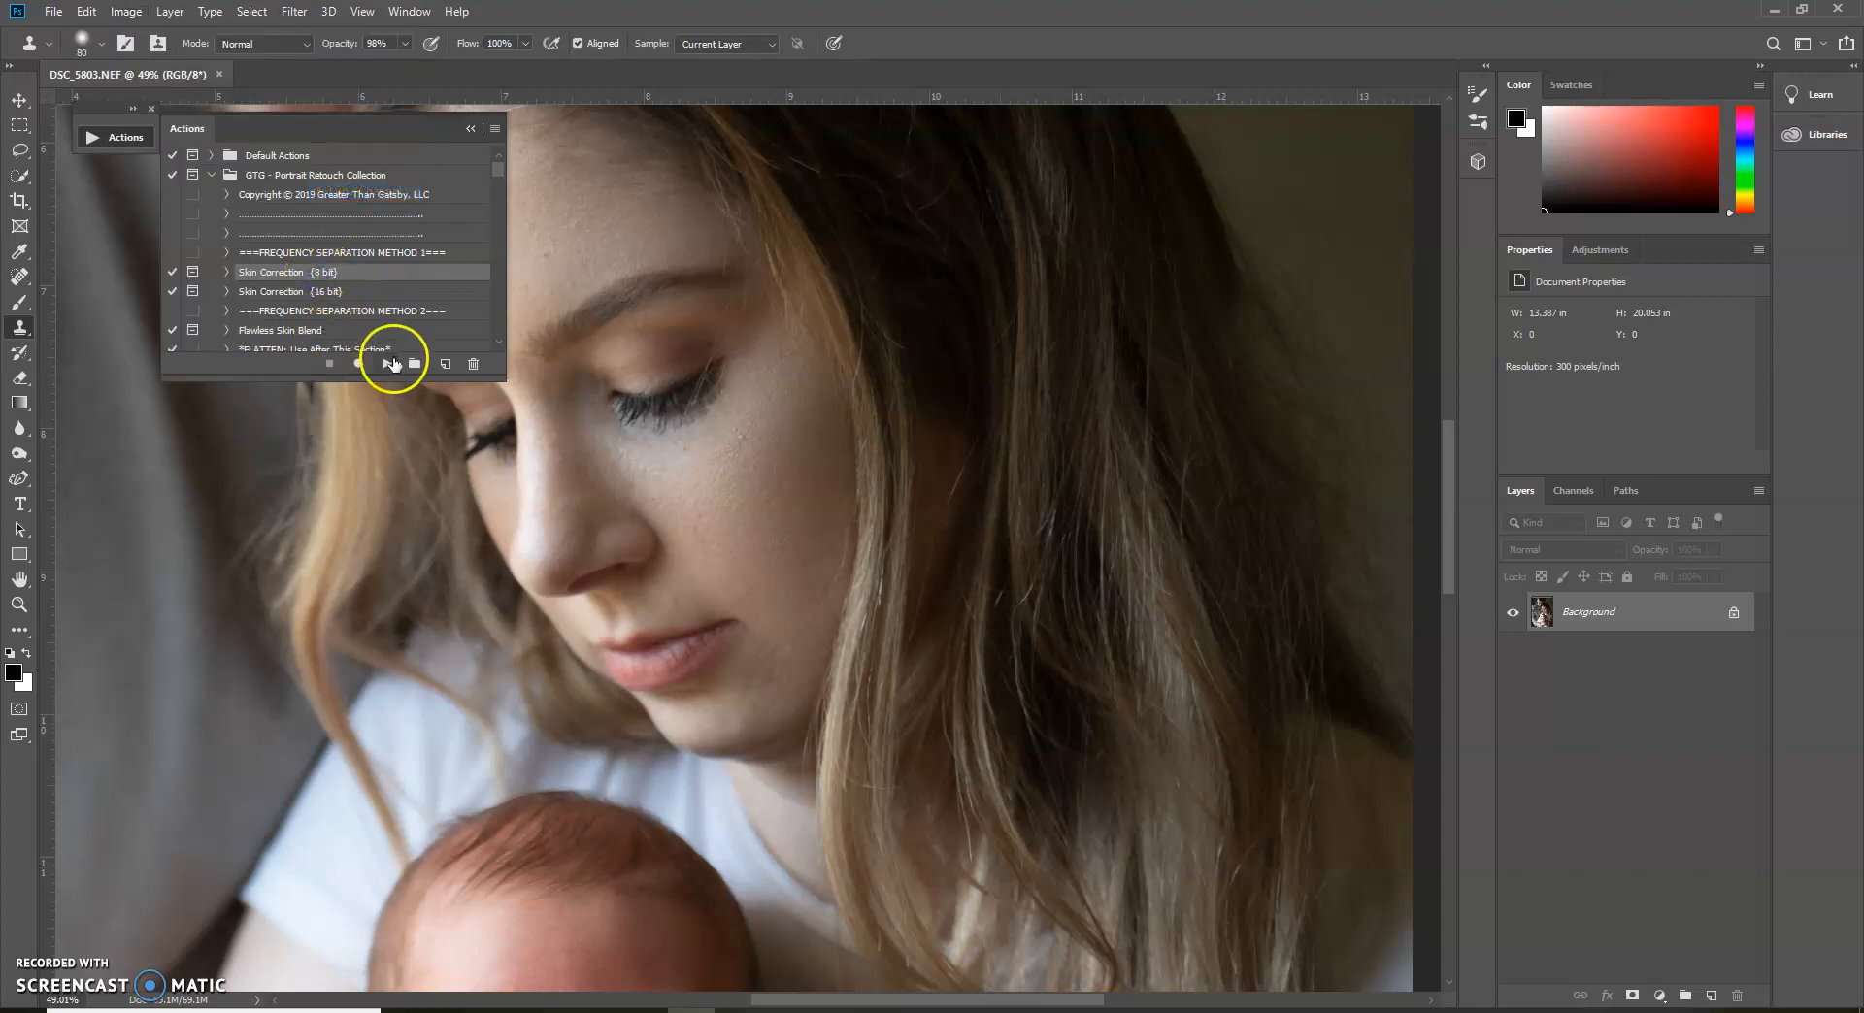
click(930, 419)
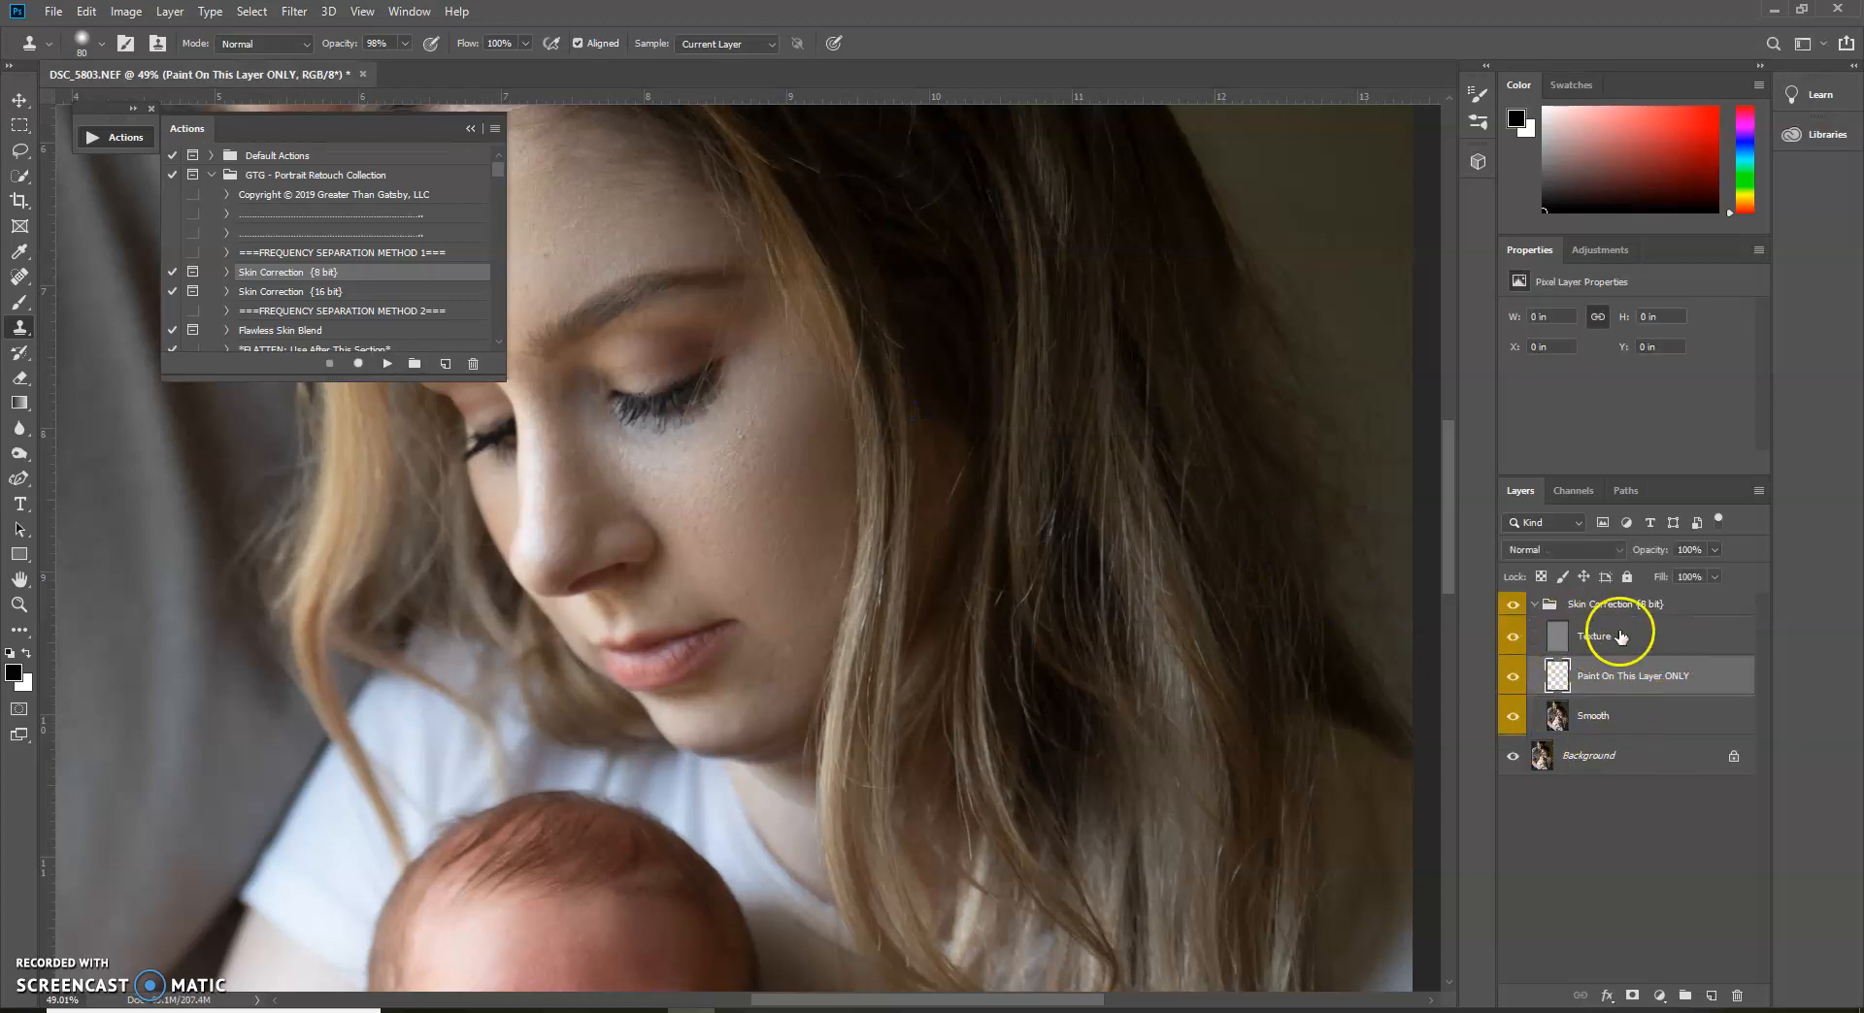
click(469, 129)
Choose the muted skin tone #7d6d63 as the foreground color and ready the Brush at 4% flow
key(b)
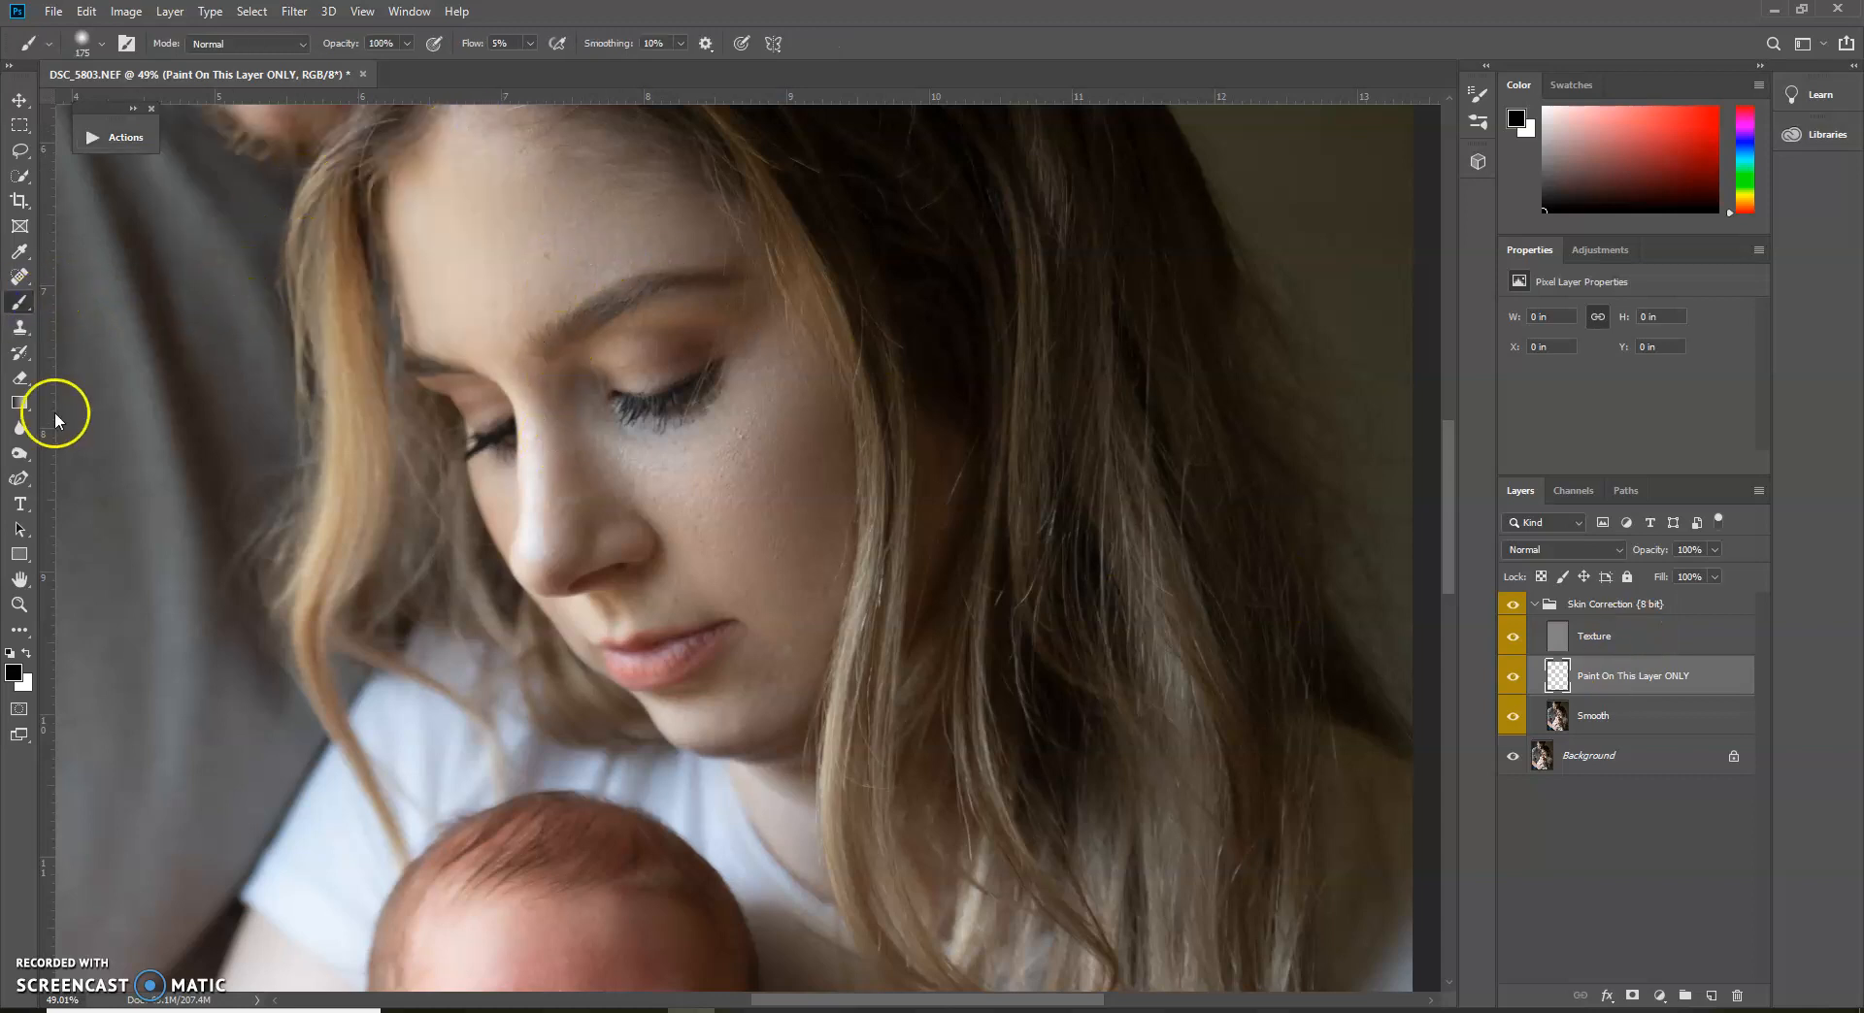
click(24, 656)
click(16, 675)
click(937, 587)
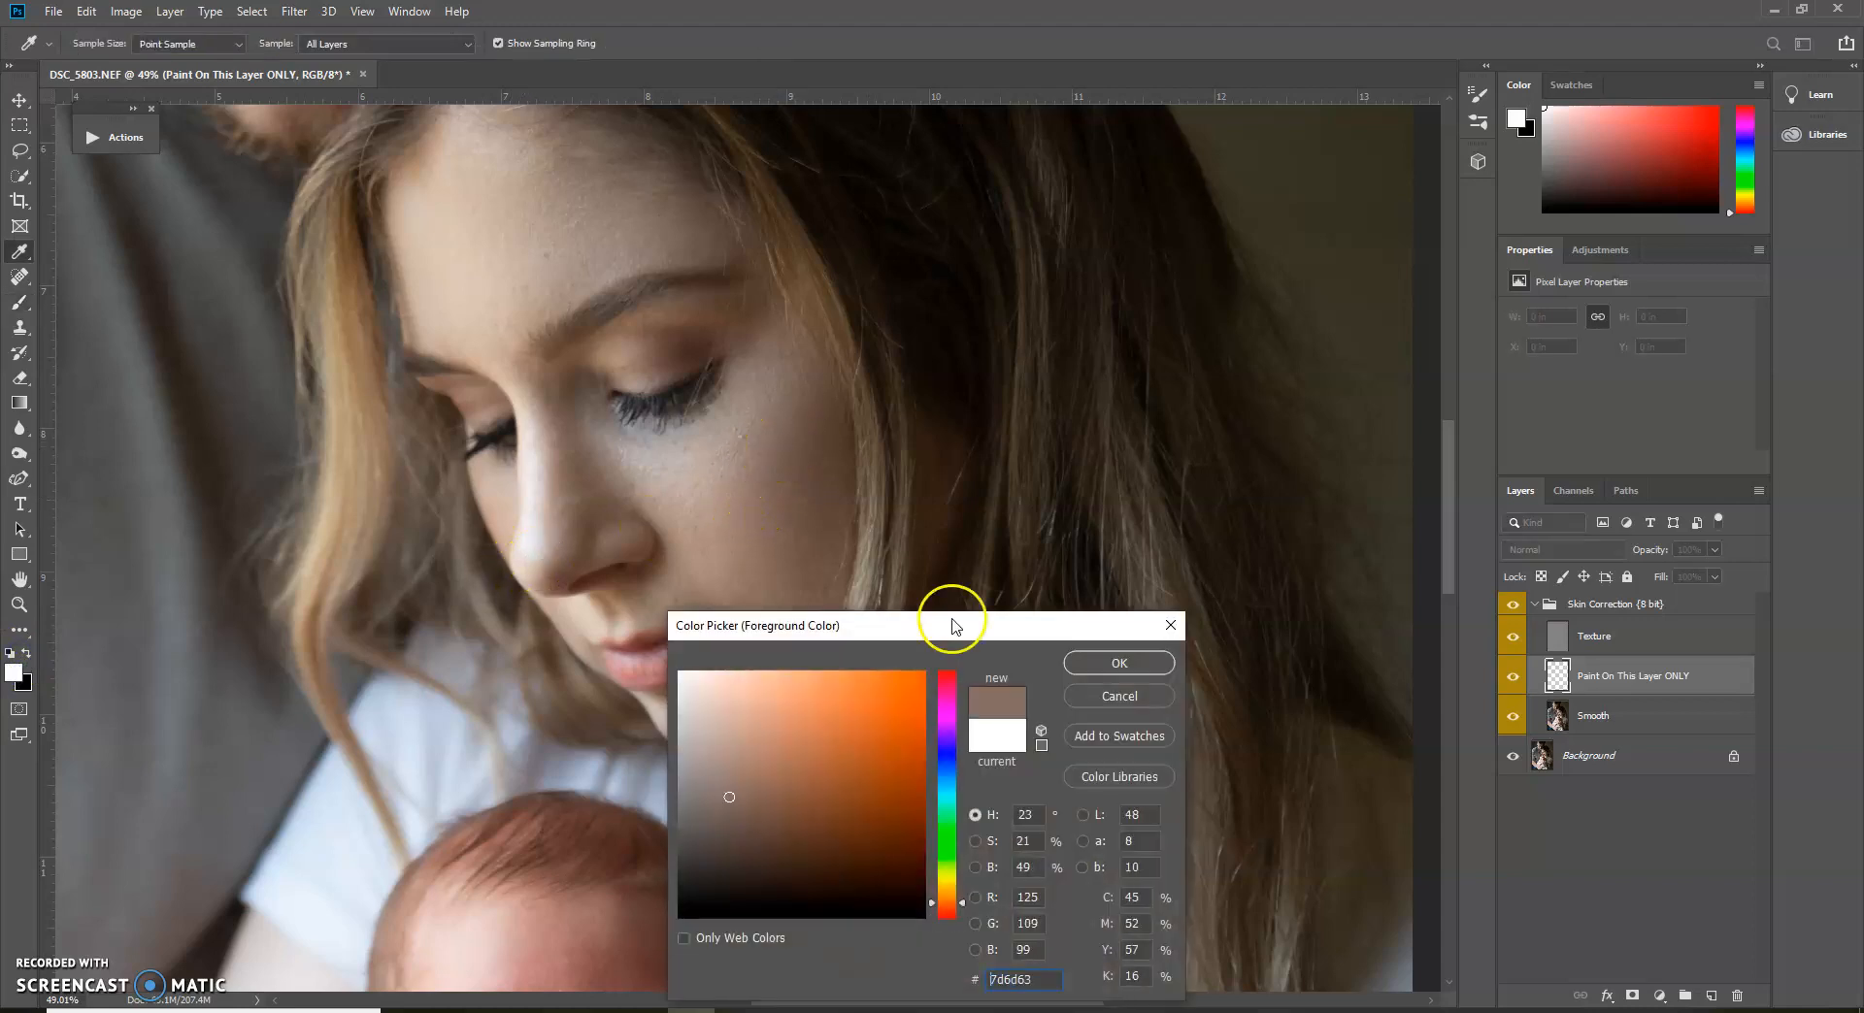
click(1116, 664)
key(b)
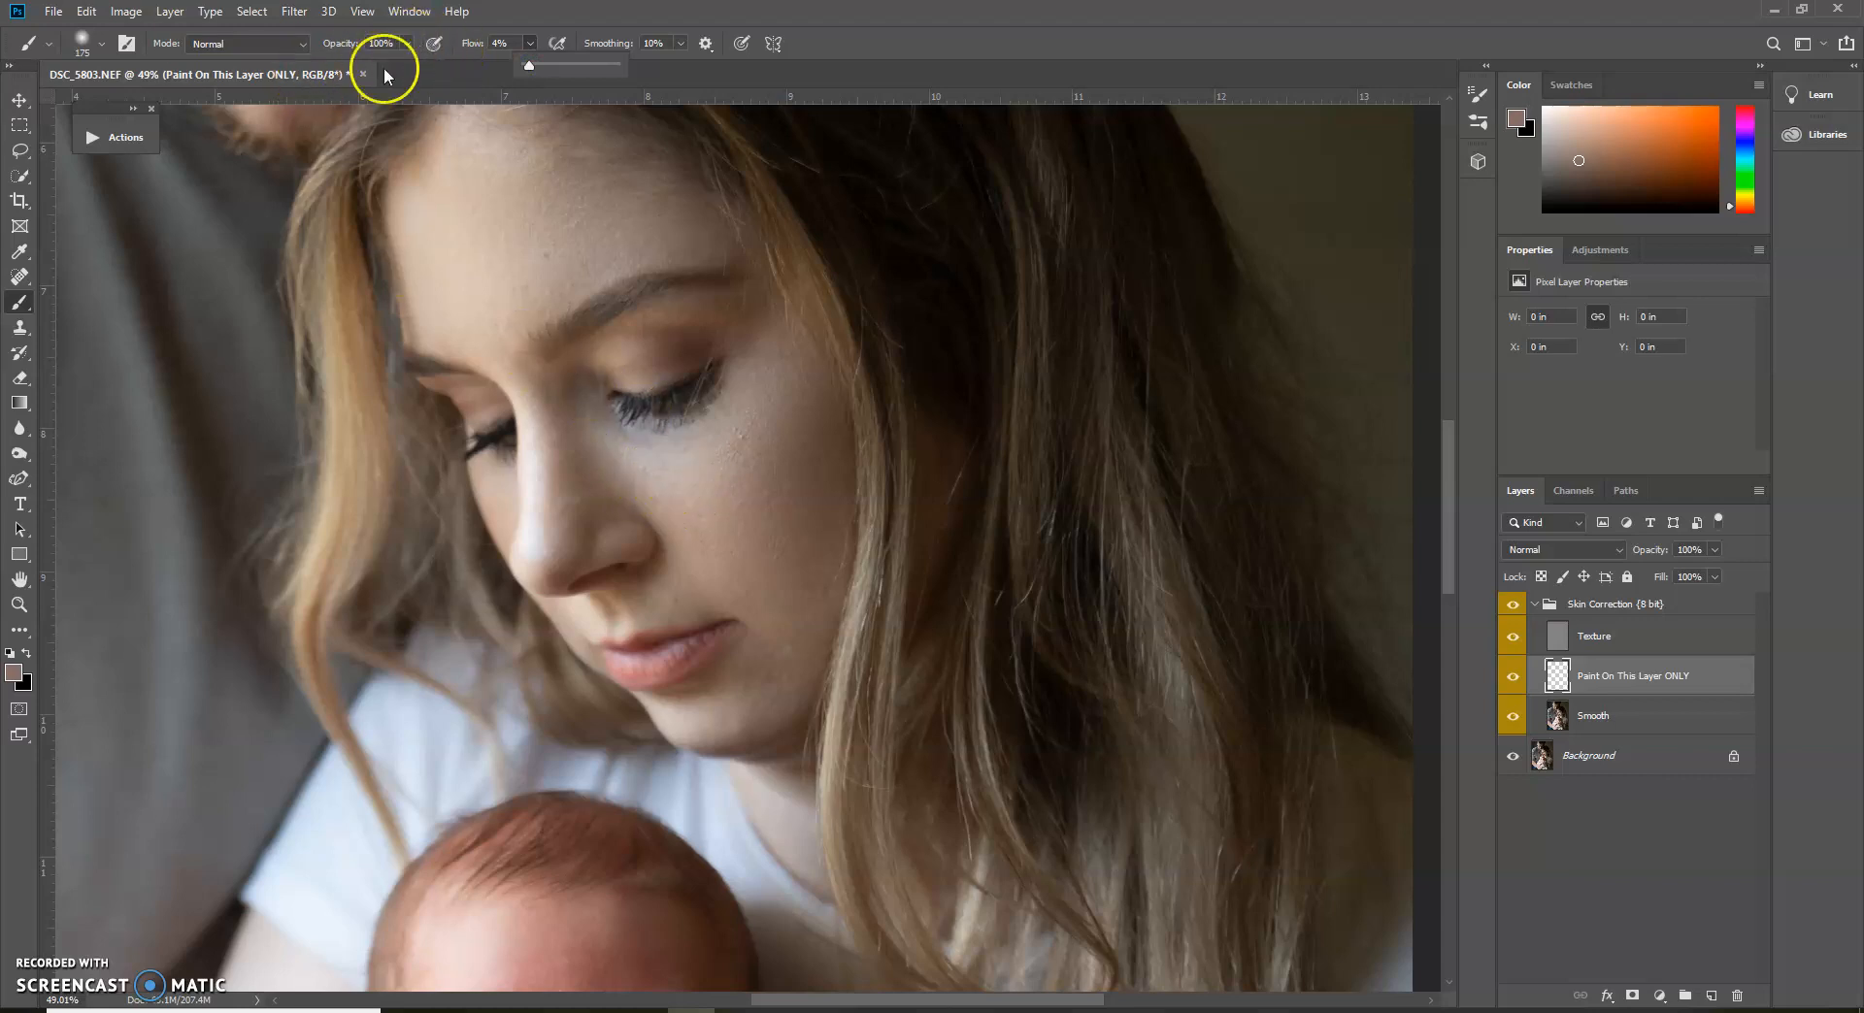
Paint the skin tone over the woman's cheek, forehead and chin on the Paint On This Layer ONLY layer with the Brush at 4% flow
mouse_move(668, 471)
mouse_down()
mouse_move(750, 433)
mouse_move(794, 586)
mouse_move(686, 512)
mouse_move(773, 657)
mouse_move(680, 388)
mouse_up()
mouse_move(561, 211)
mouse_down()
mouse_move(453, 260)
mouse_move(579, 243)
mouse_move(531, 283)
mouse_move(659, 255)
mouse_up()
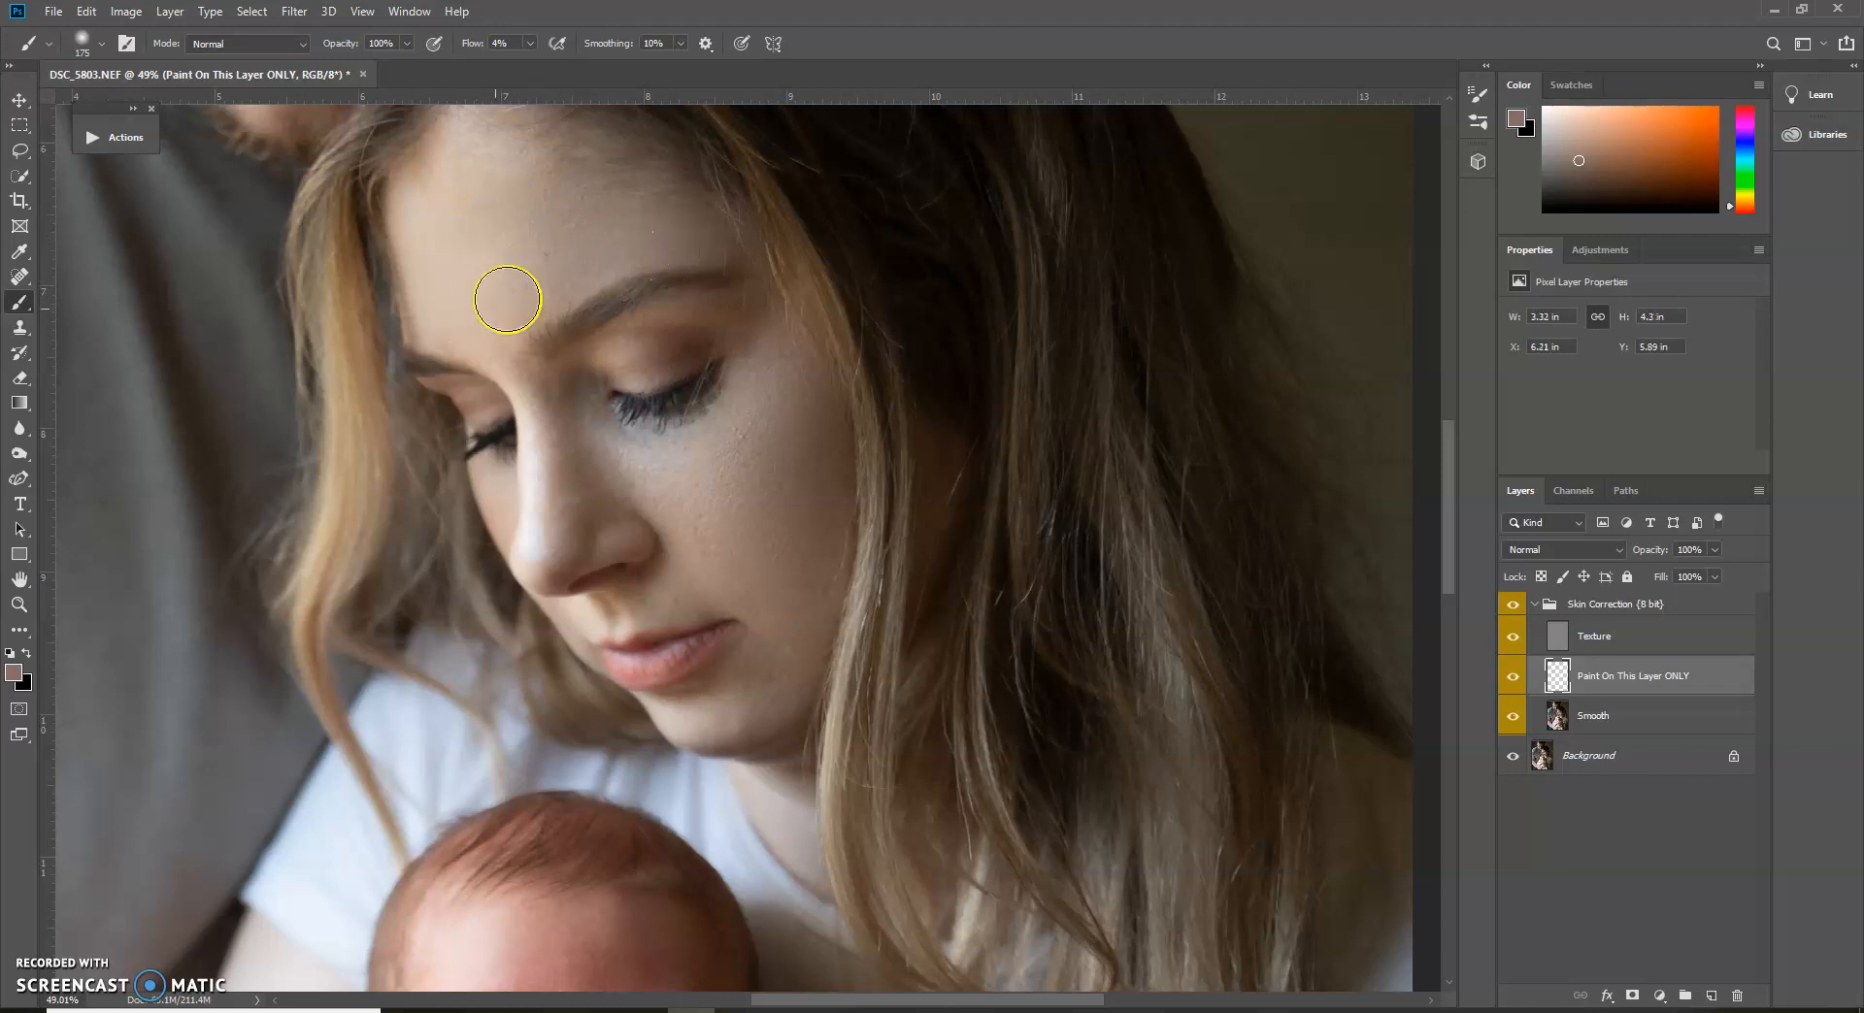
mouse_move(583, 462)
mouse_down()
mouse_move(643, 455)
mouse_move(743, 415)
mouse_move(780, 375)
mouse_up()
mouse_move(701, 577)
mouse_down()
mouse_move(629, 503)
mouse_move(732, 621)
mouse_move(720, 605)
mouse_move(767, 697)
mouse_up()
mouse_move(772, 703)
mouse_down()
mouse_move(764, 679)
mouse_move(735, 710)
mouse_up()
mouse_move(797, 386)
mouse_down()
mouse_move(747, 405)
mouse_move(673, 360)
mouse_move(645, 367)
mouse_move(694, 348)
mouse_move(509, 384)
mouse_up()
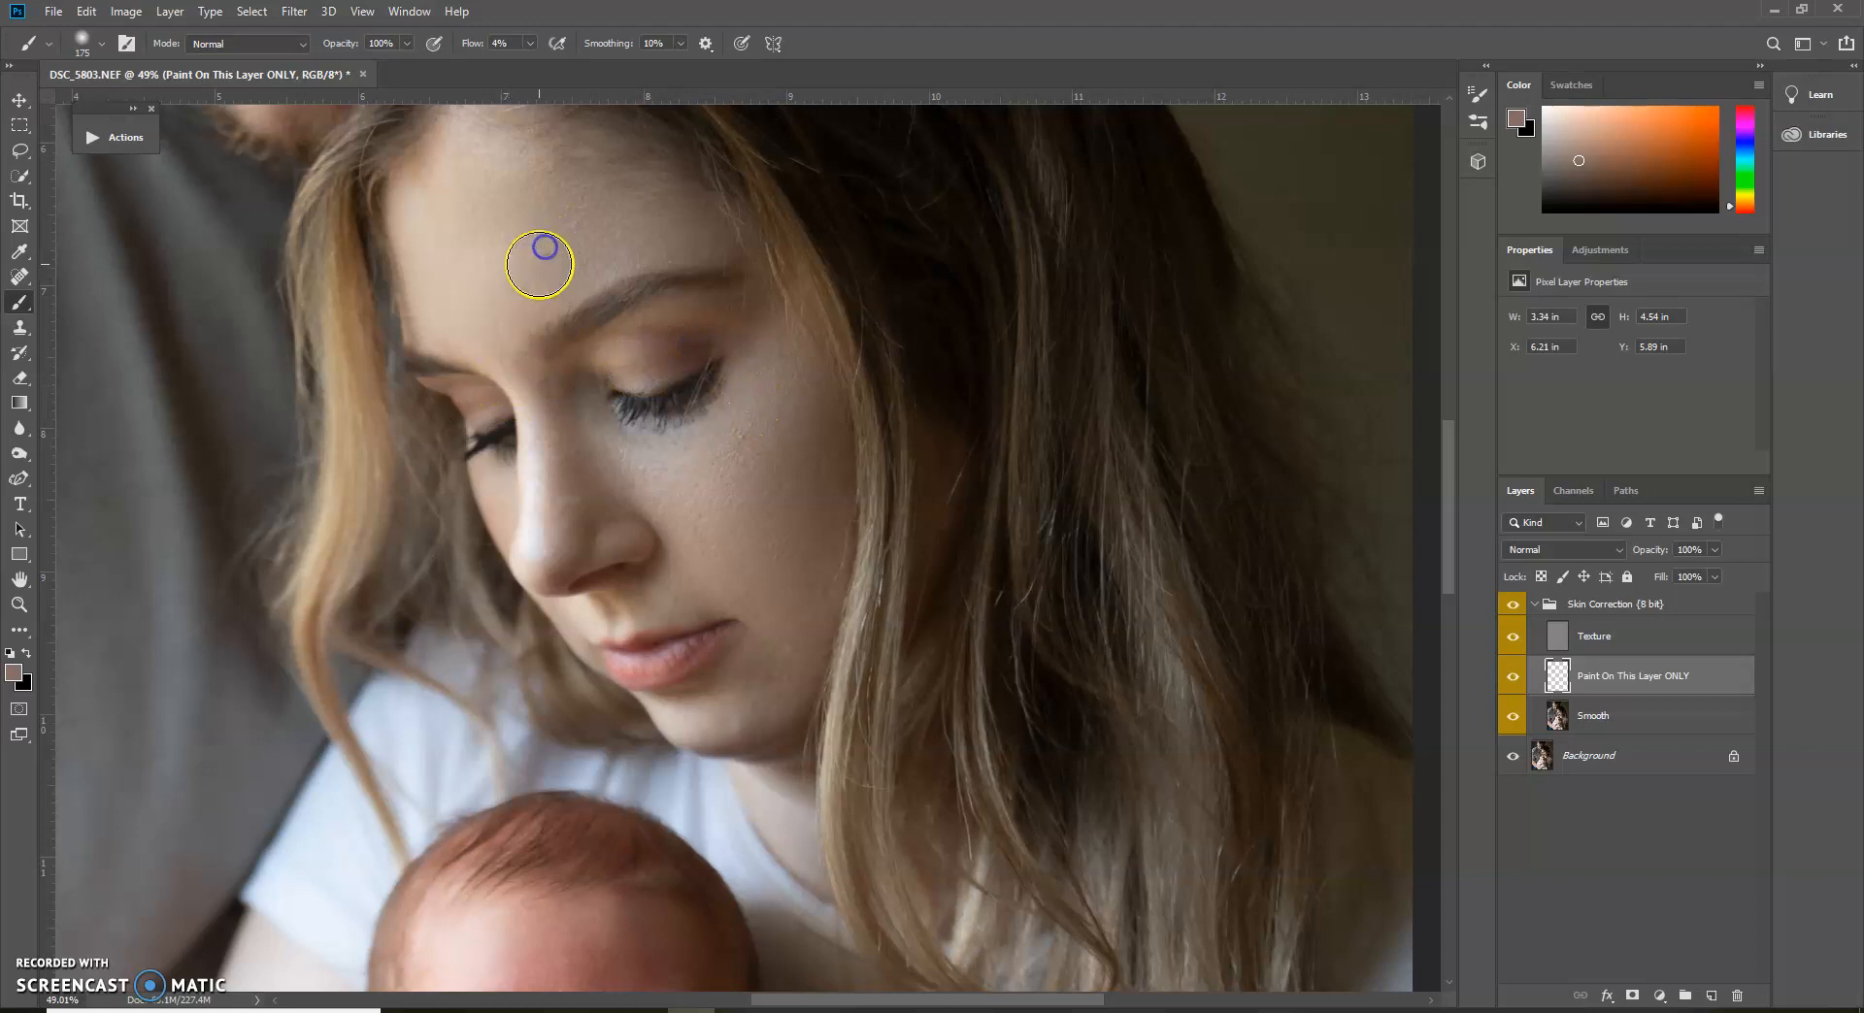
mouse_move(767, 486)
mouse_down()
mouse_move(716, 446)
mouse_move(804, 432)
mouse_move(765, 418)
mouse_up()
drag(708, 485, 717, 553)
drag(786, 489, 807, 587)
mouse_move(836, 495)
mouse_down()
mouse_move(801, 444)
mouse_move(813, 458)
mouse_move(752, 501)
mouse_move(791, 592)
mouse_up()
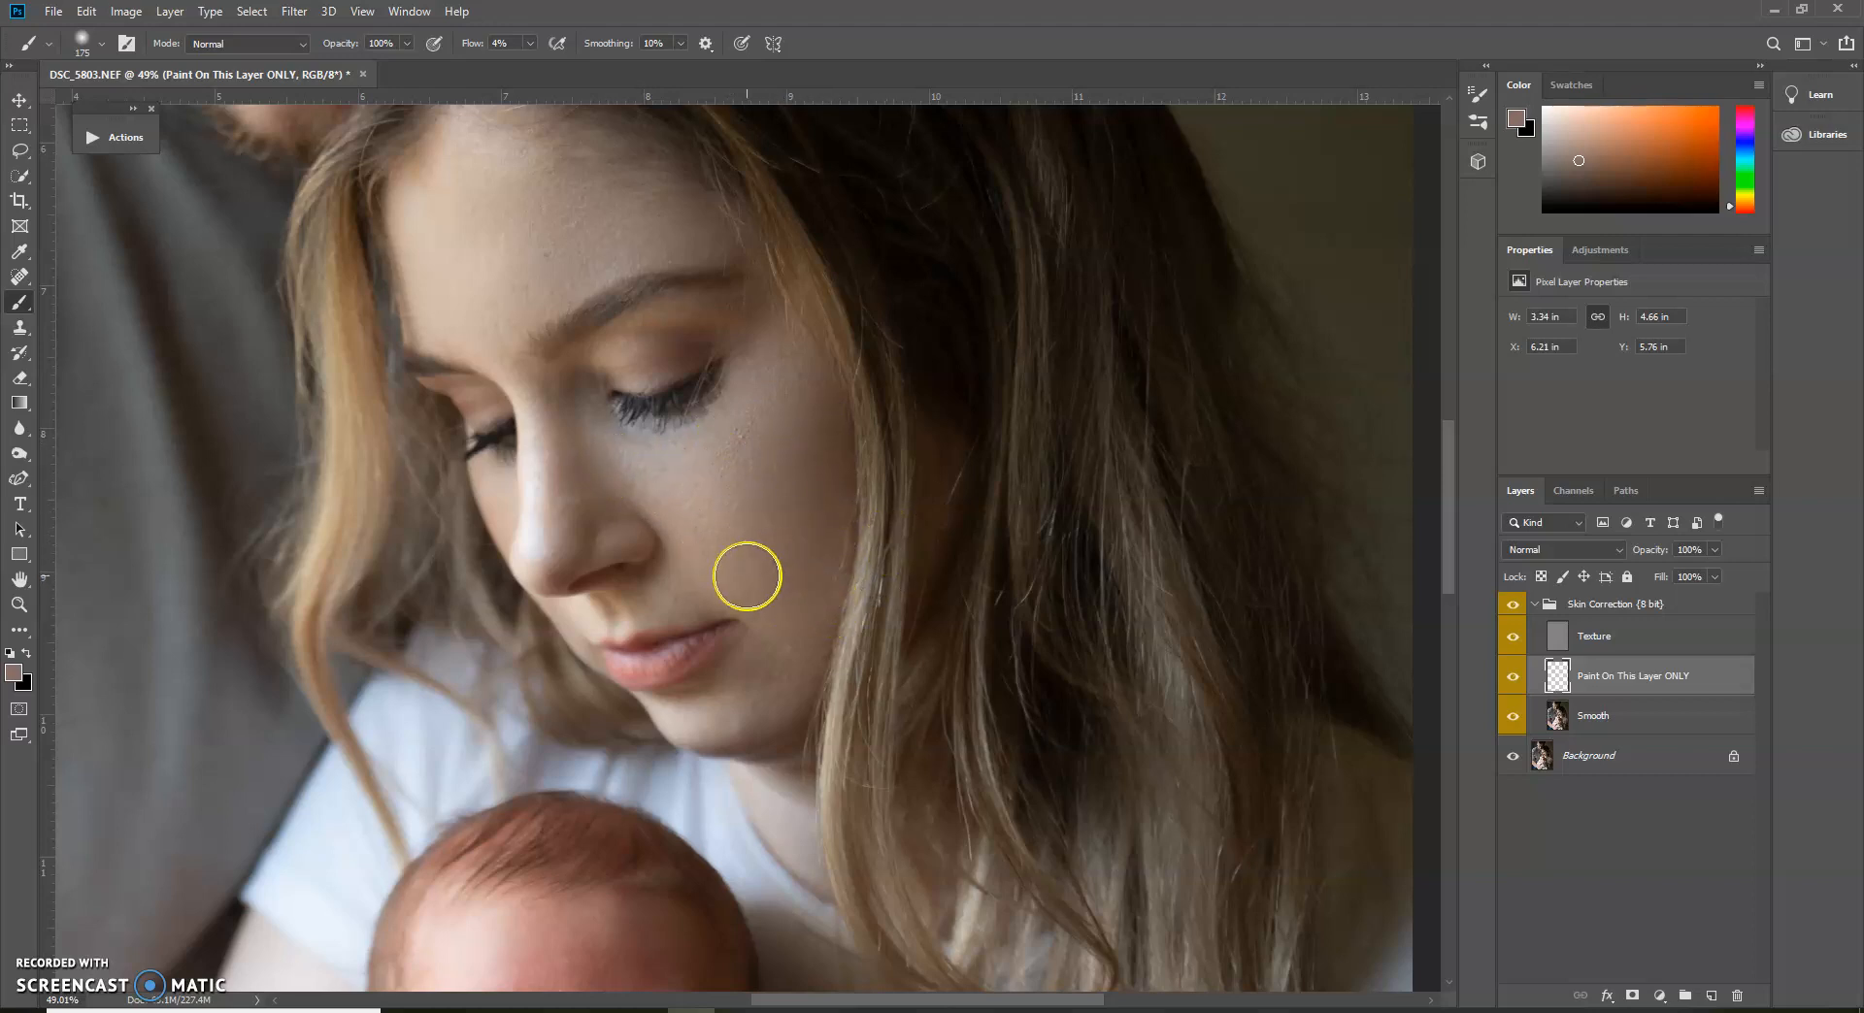
key(z)
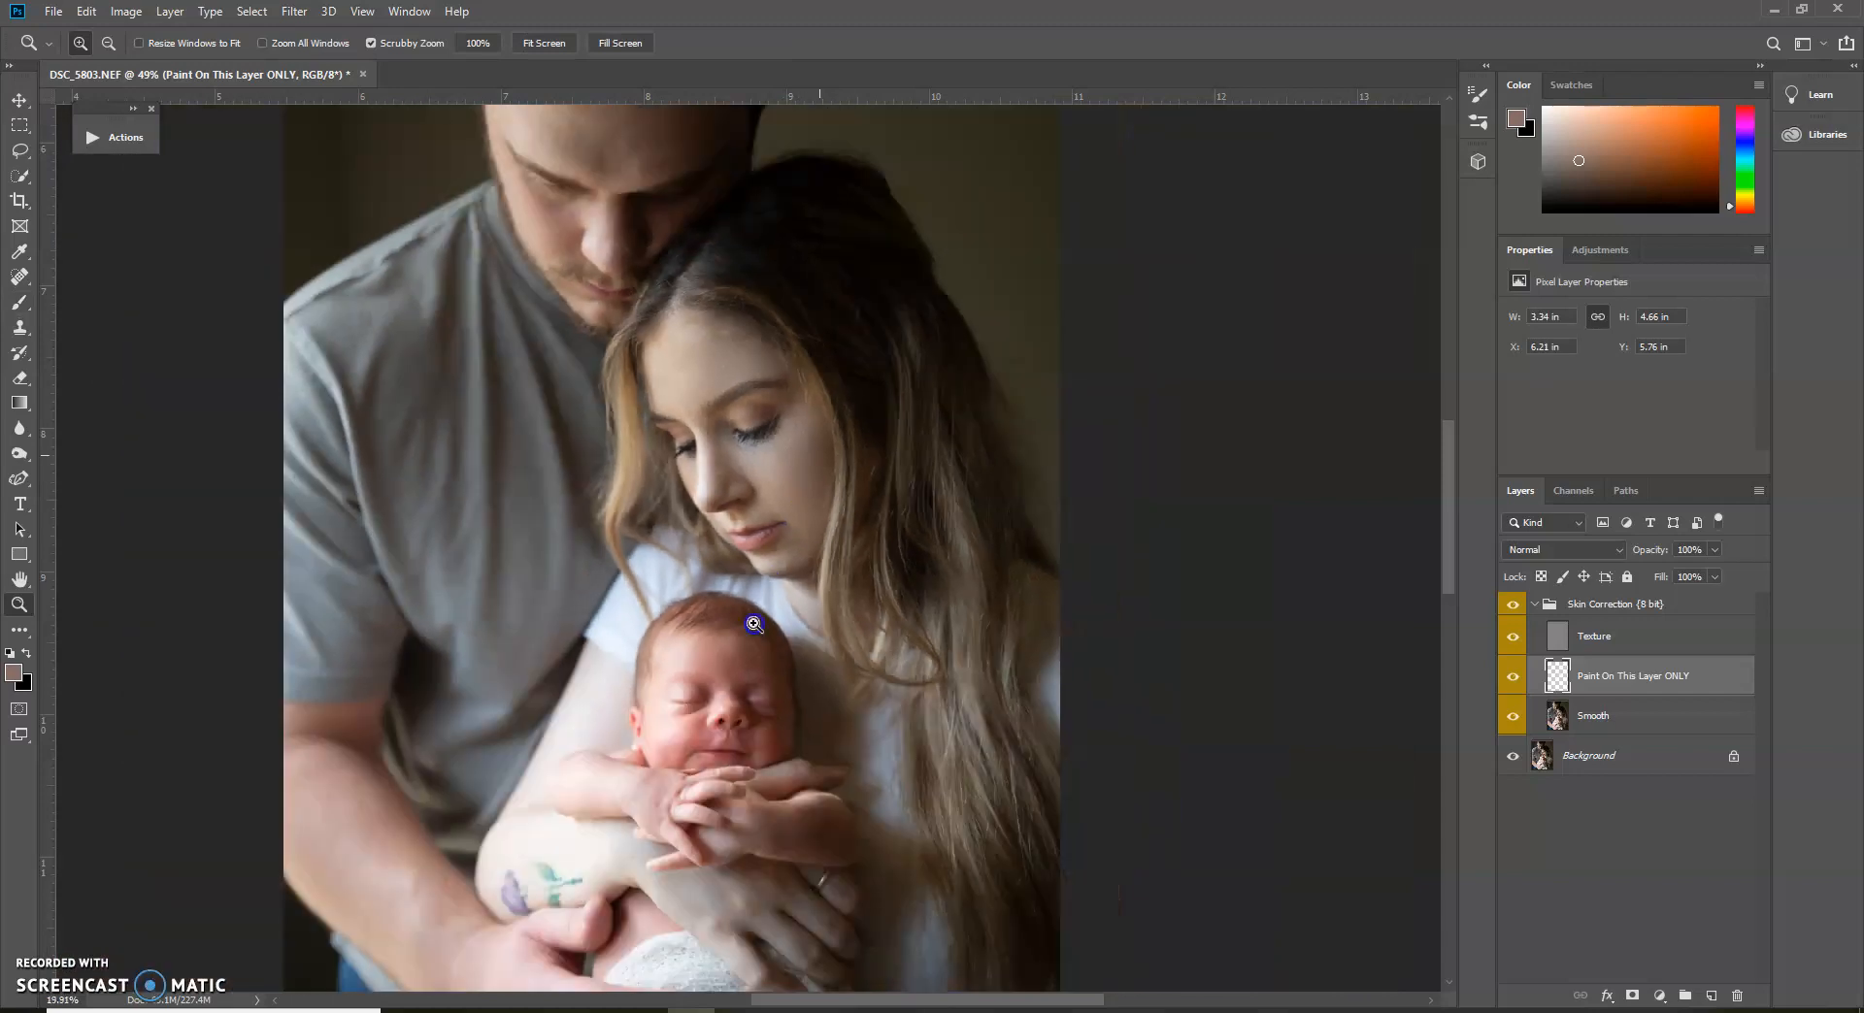